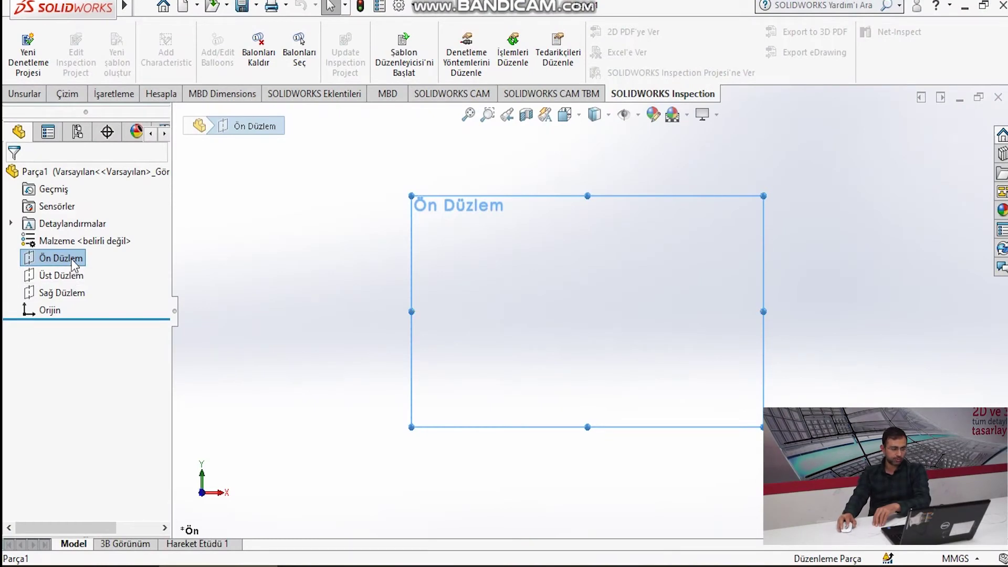
# Start a new sketch on the Front Plane (Ön Düzlem) and choose the 3-point arc tool.
pyautogui.rightClick(73, 263)
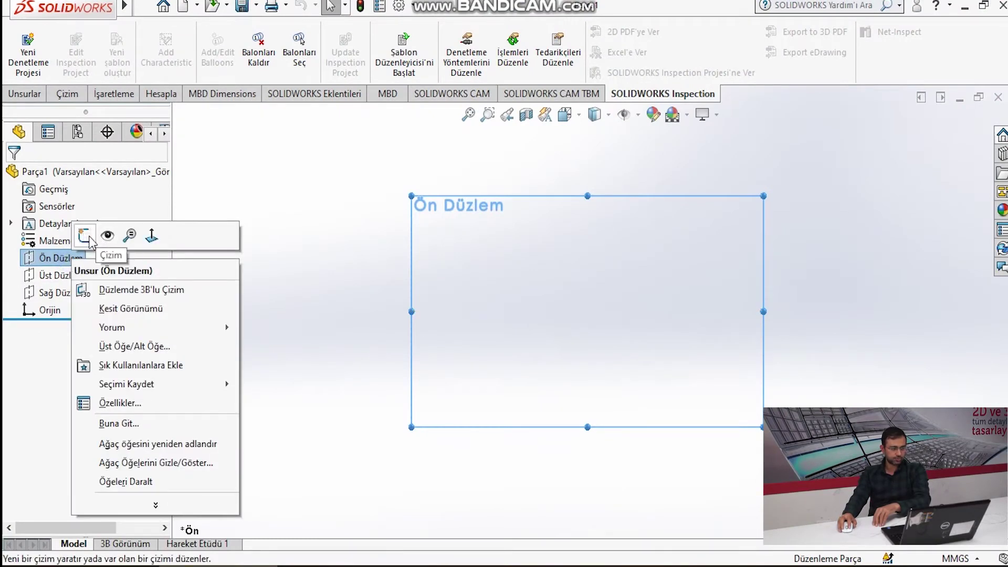
pyautogui.click(84, 237)
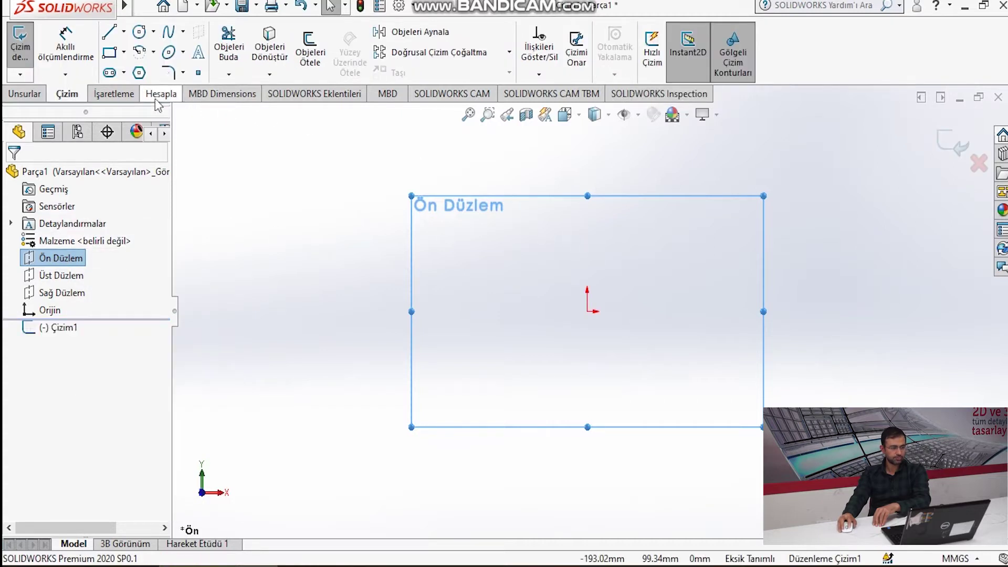
pyautogui.click(109, 32)
pyautogui.click(153, 51)
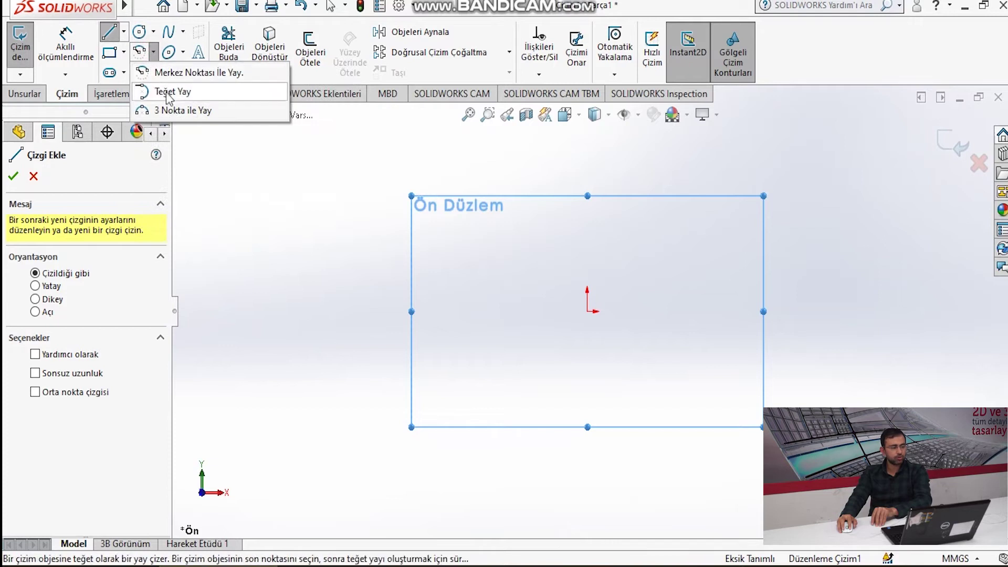
pyautogui.click(185, 118)
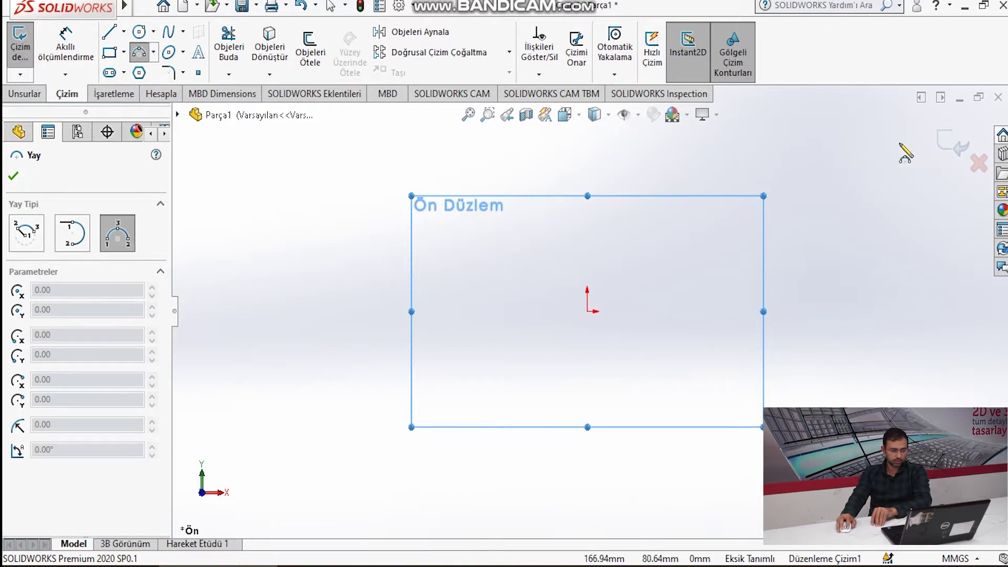
# Draw a gently curved three-point arc above and left of the origin.
pyautogui.click(521, 164)
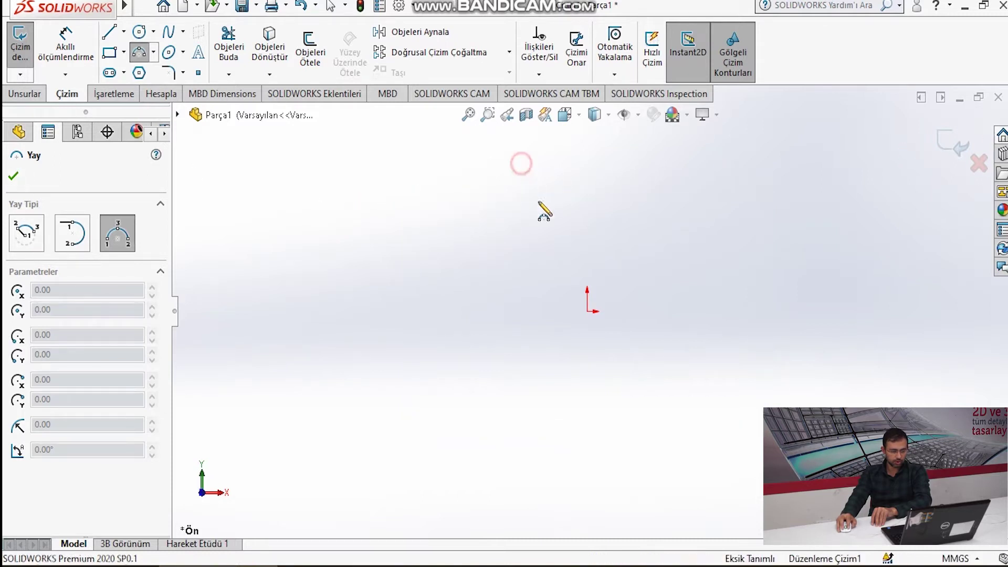
pyautogui.click(532, 310)
pyautogui.click(531, 271)
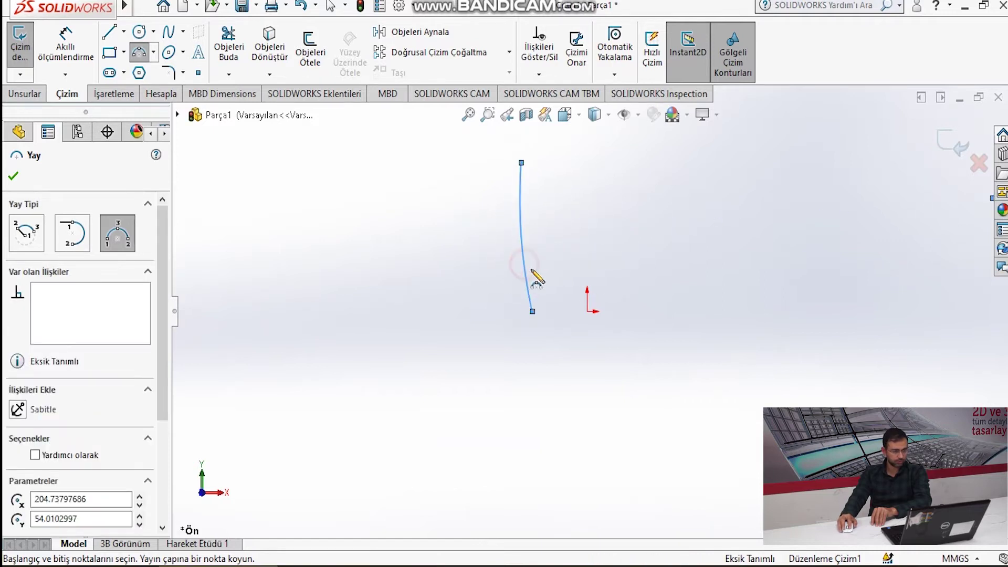
pyautogui.click(66, 45)
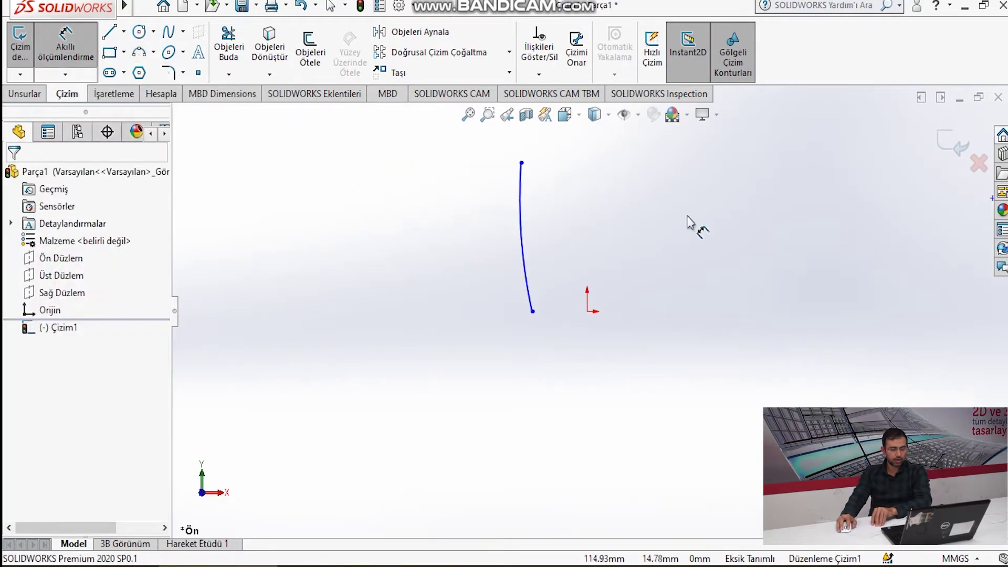
pyautogui.click(521, 162)
# Dimension the arc's top endpoint 25 mm horizontally from the origin.
pyautogui.click(589, 312)
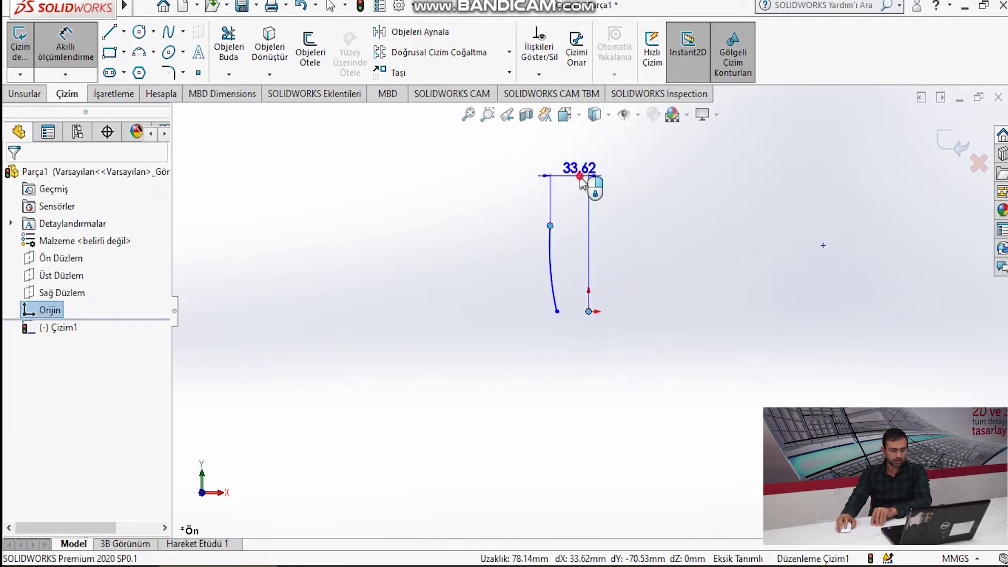
pyautogui.click(580, 180)
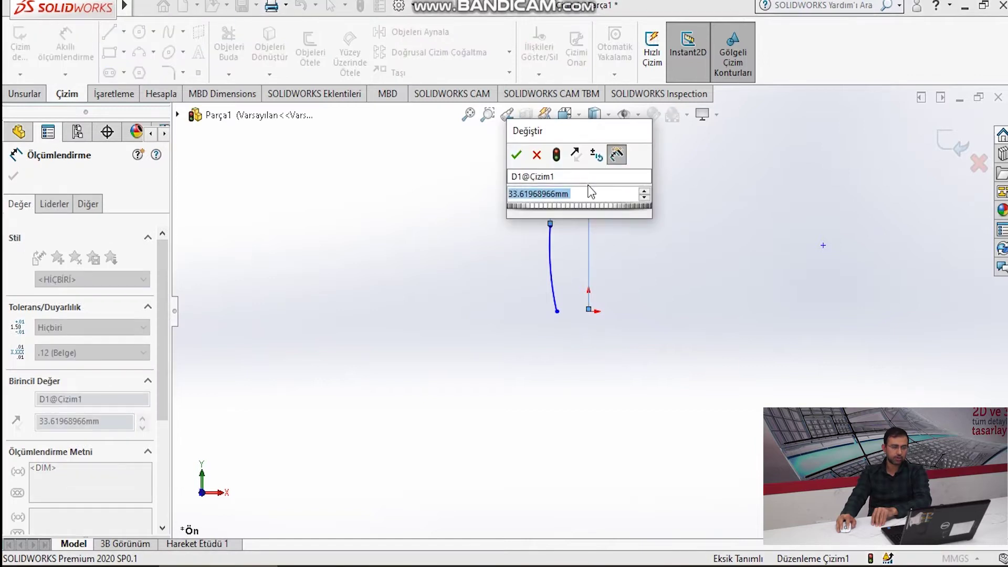
pyautogui.write('25')
pyautogui.press('Return')
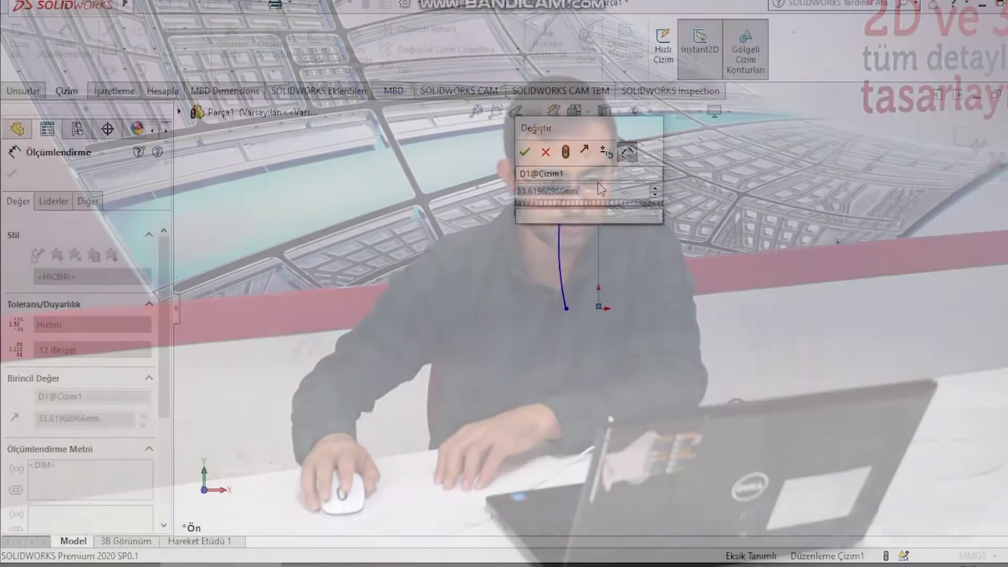
pyautogui.write('25')
pyautogui.press('Return')
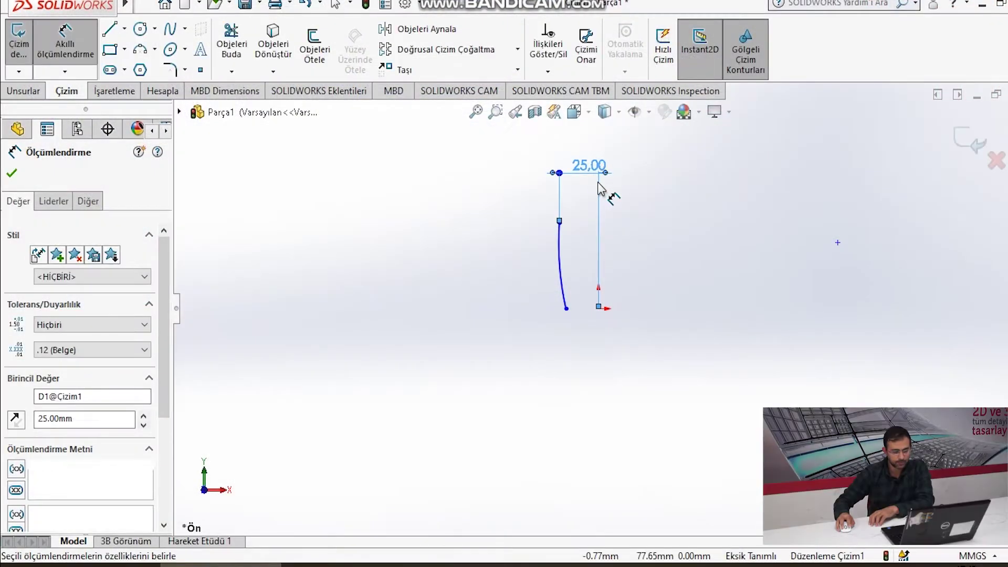
# Dimension the arc's bottom endpoint 20 mm horizontally from the origin.
pyautogui.scroll(-2, 586, 300)
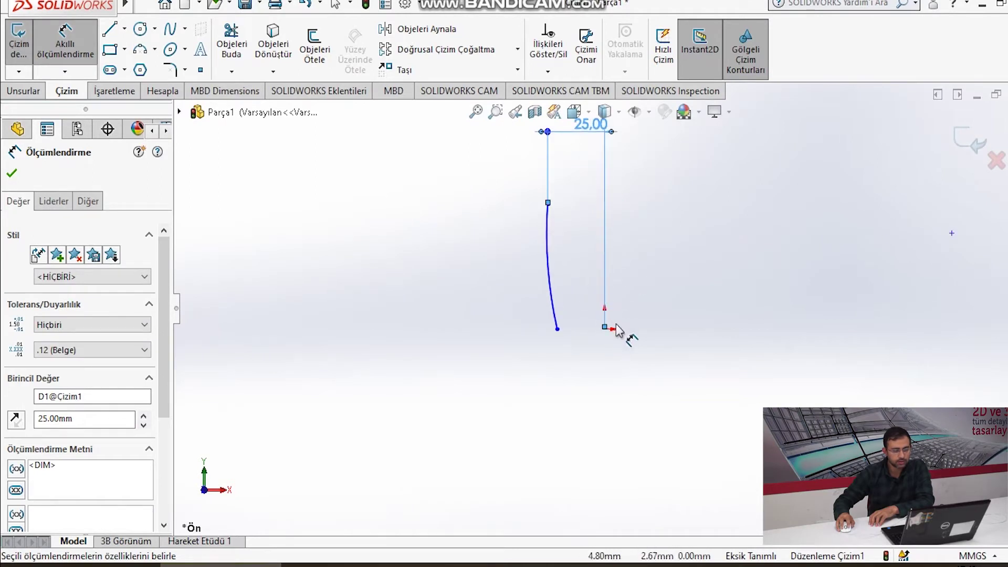
pyautogui.click(557, 328)
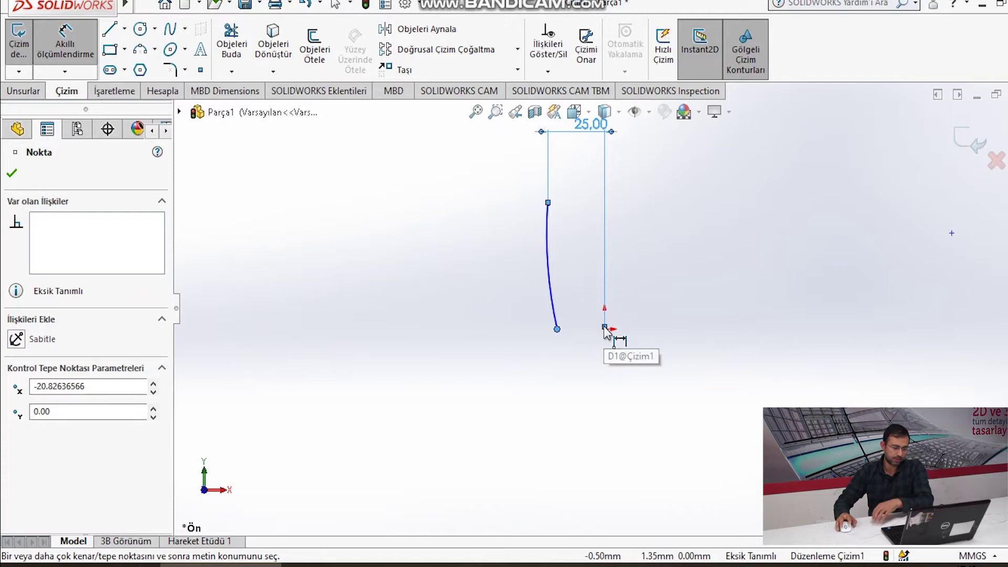
pyautogui.click(604, 326)
pyautogui.click(588, 366)
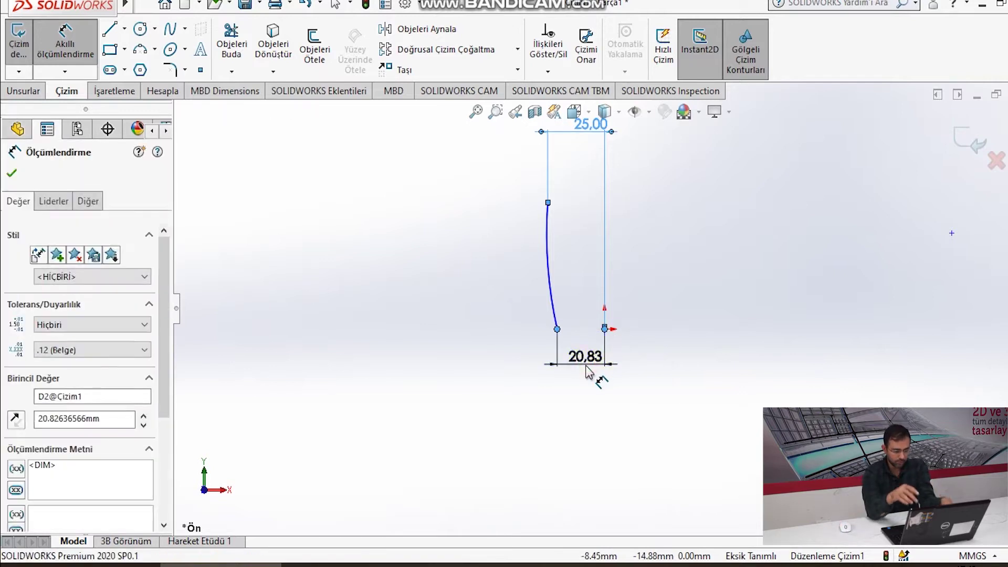
pyautogui.write('20')
pyautogui.press('Return')
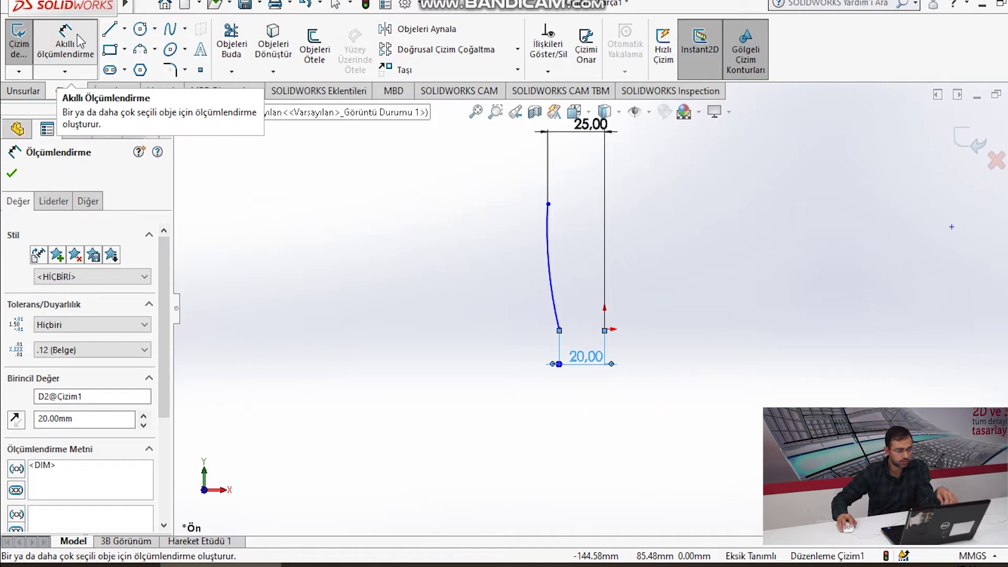
pyautogui.click(77, 36)
# Add a radius dimension to the arc, initially set to 150 mm.
pyautogui.click(547, 257)
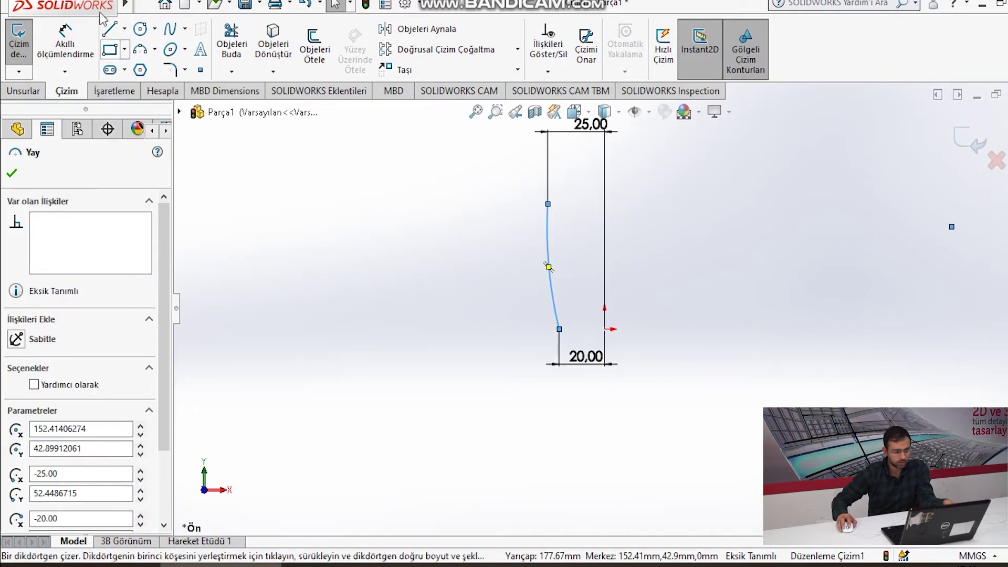
pyautogui.press('Escape')
pyautogui.click(56, 23)
pyautogui.click(550, 271)
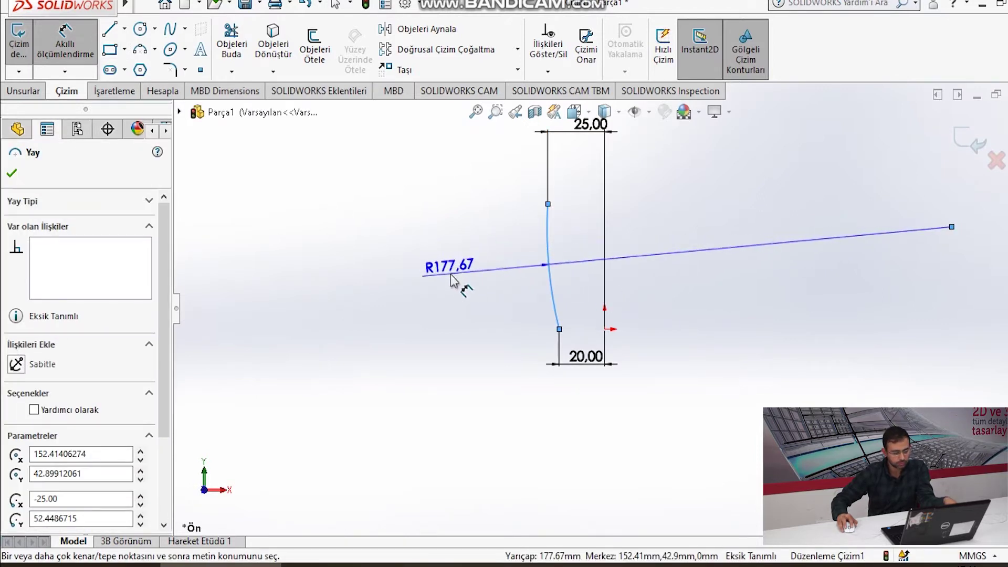
pyautogui.click(395, 256)
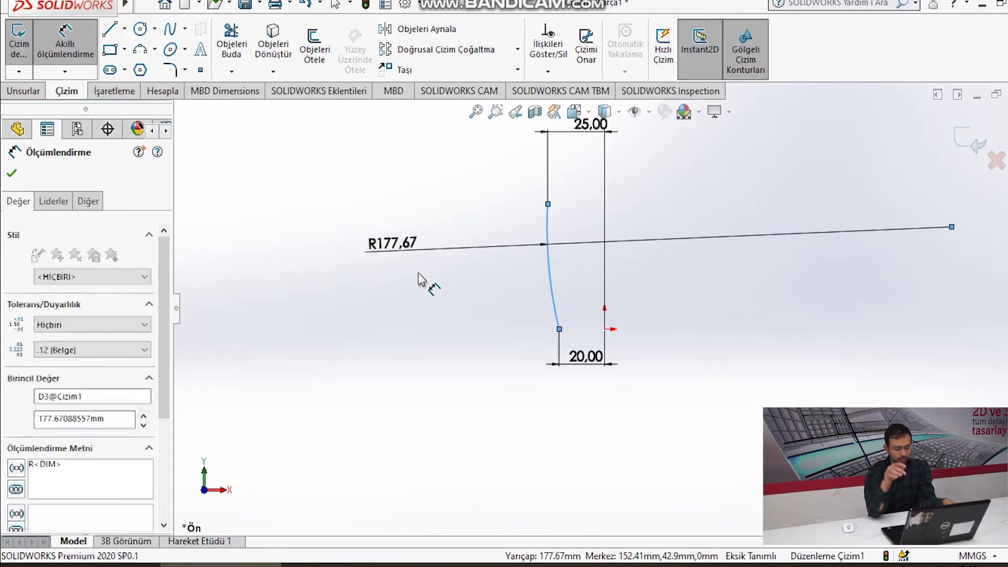
pyautogui.write('150')
pyautogui.press('Return')
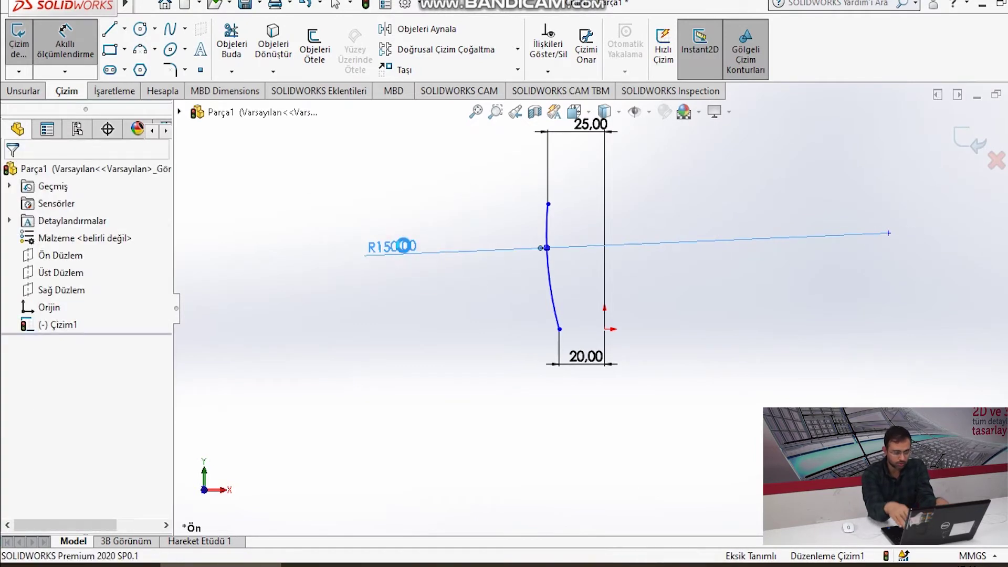
# Edit the arc's radius dimension, trying 400 and settling on 120 mm.
pyautogui.doubleClick(399, 246)
pyautogui.write('400')
pyautogui.press('Escape')
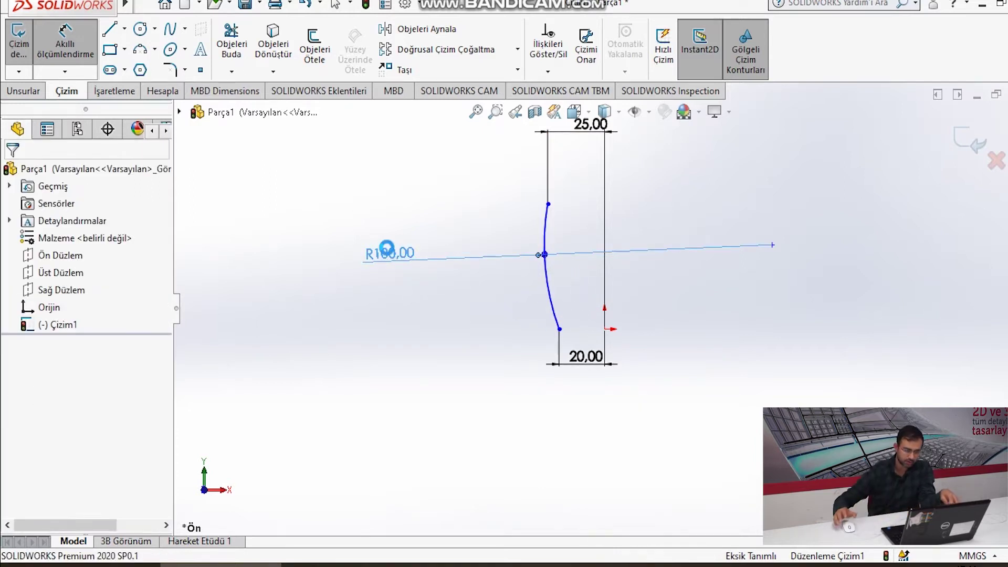
pyautogui.doubleClick(388, 254)
pyautogui.write('120')
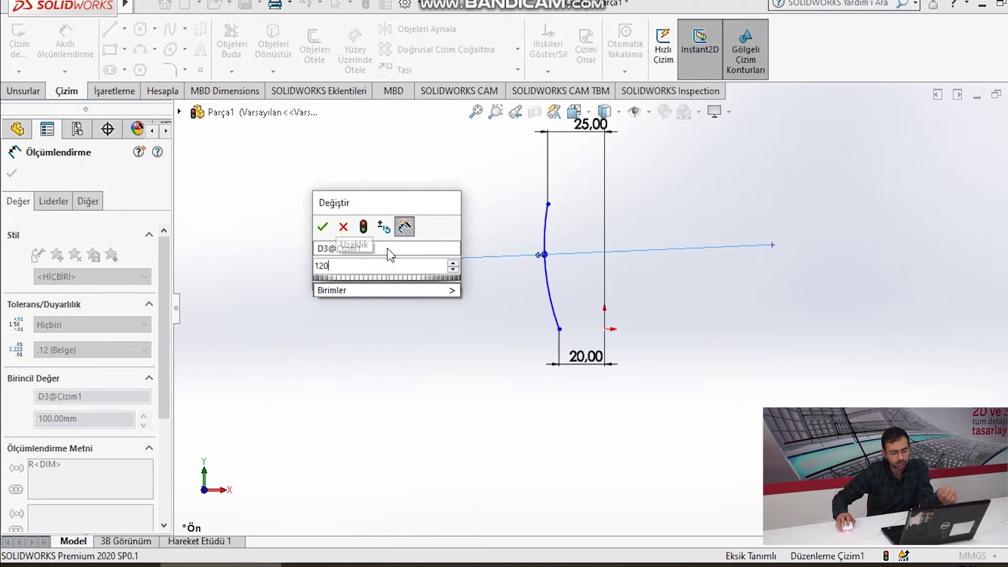
pyautogui.press('Return')
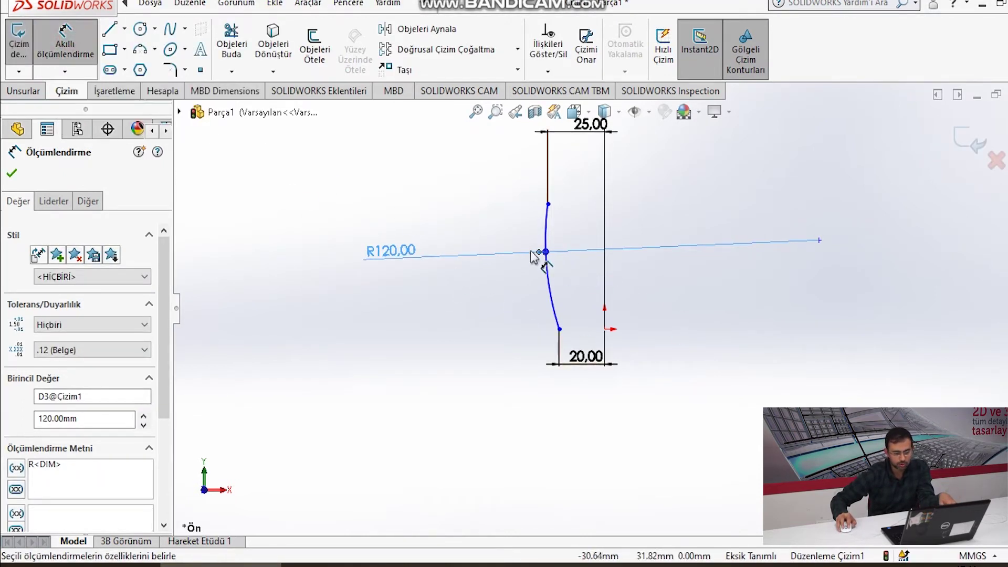
# Add an 80 mm vertical dimension from the origin to the arc's upper endpoint.
pyautogui.click(548, 204)
pyautogui.click(604, 330)
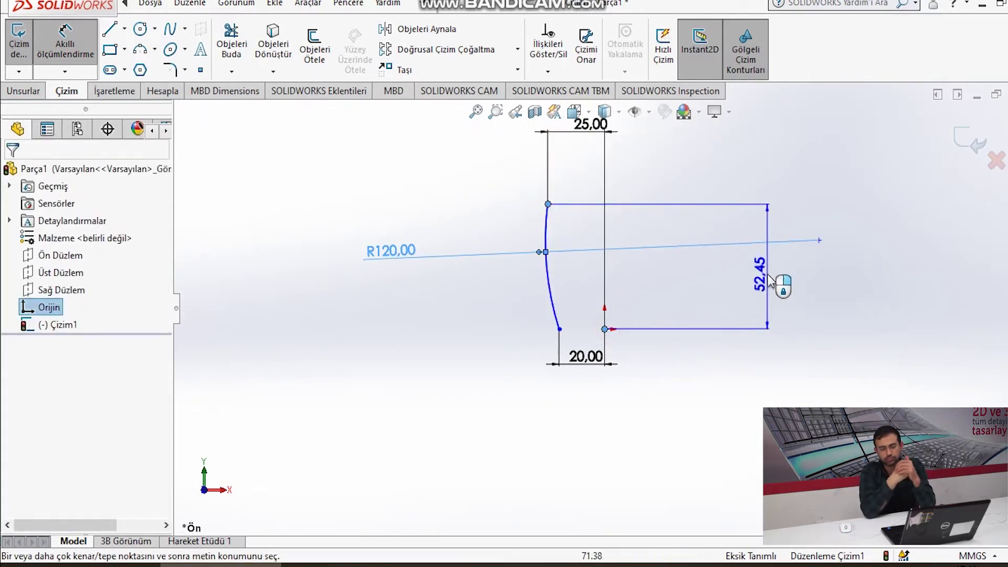
pyautogui.click(773, 281)
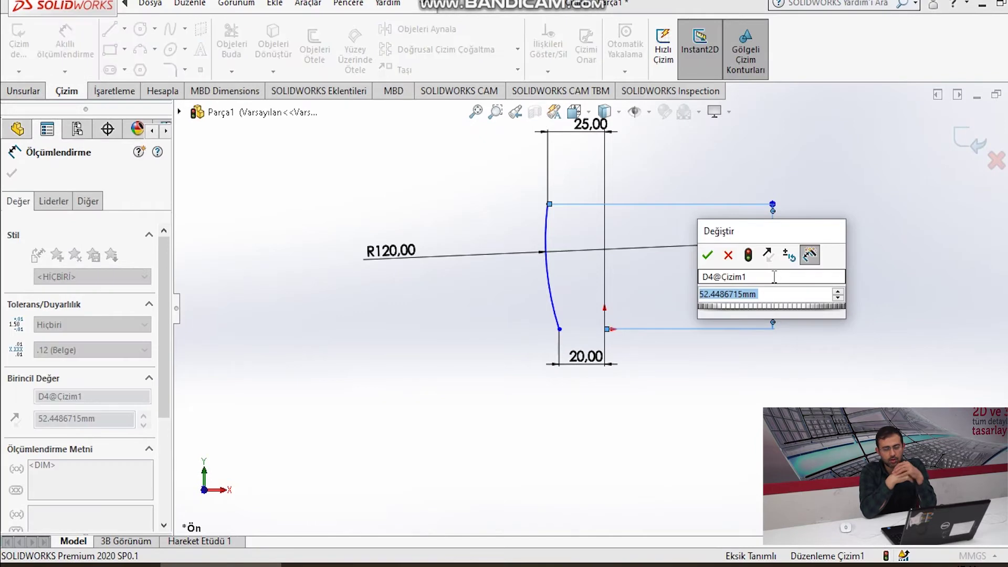
pyautogui.write('80')
pyautogui.press('Return')
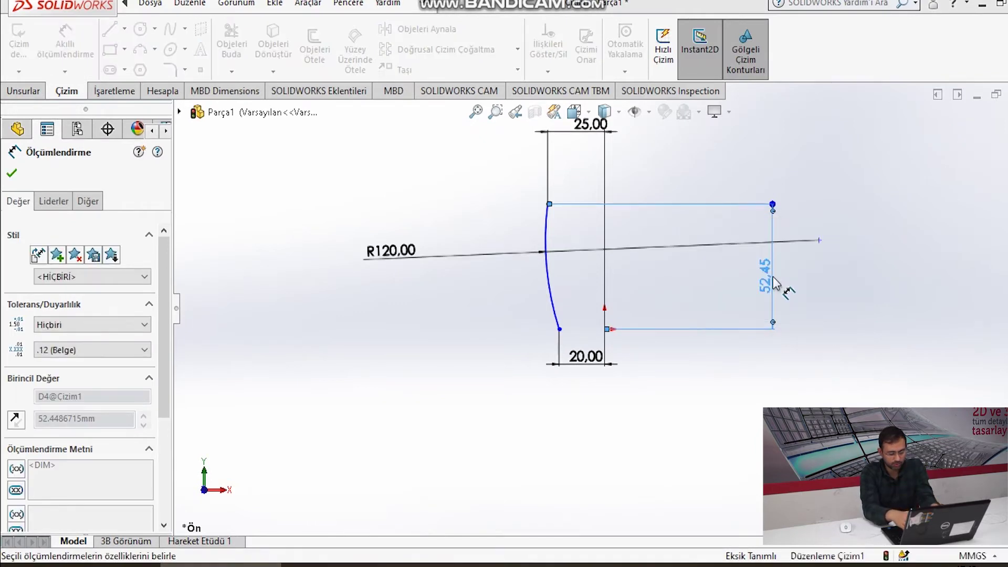
# Change the top horizontal dimension from 25 mm to 40 mm.
pyautogui.scroll(3, 640, 276)
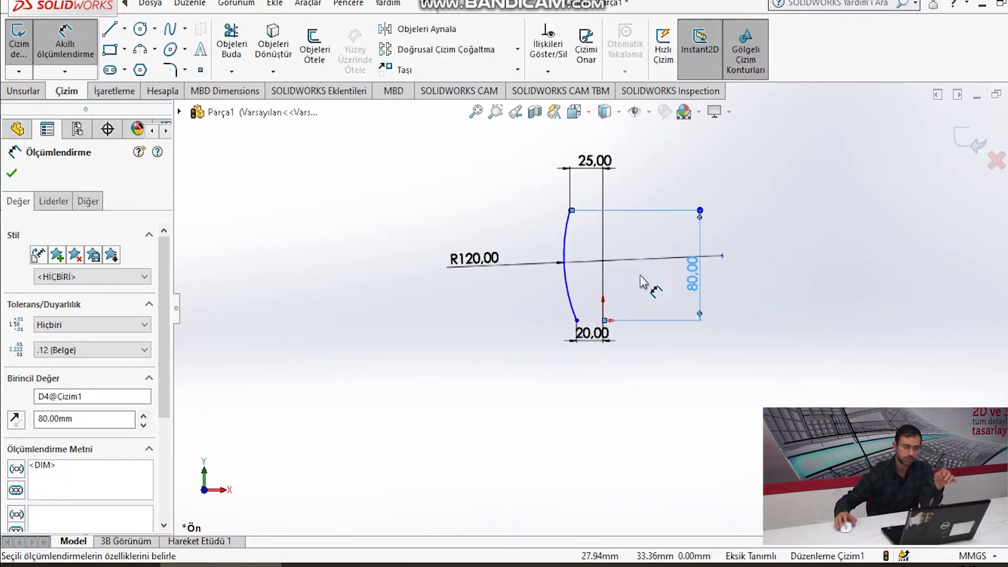
pyautogui.scroll(-2, 597, 189)
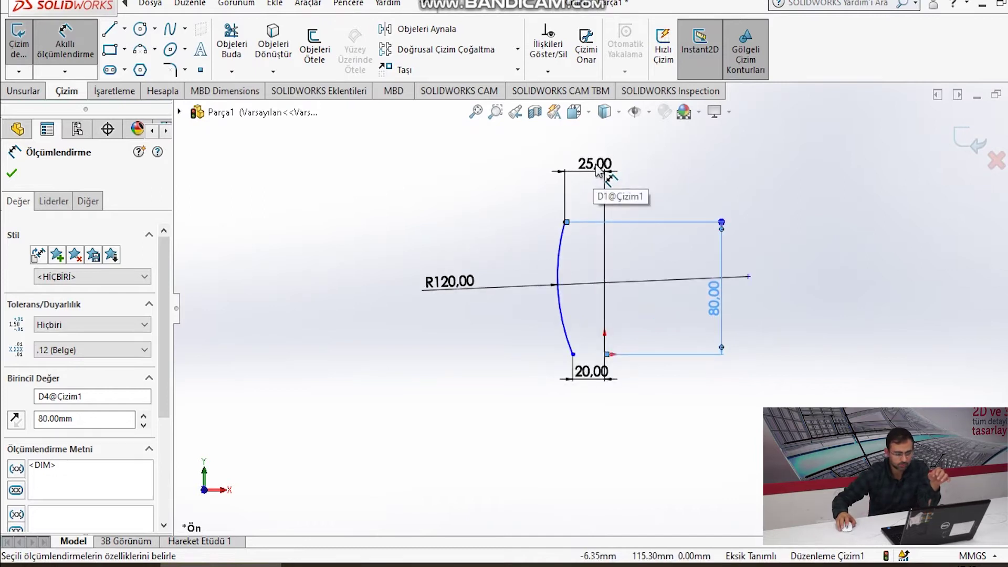
pyautogui.doubleClick(596, 166)
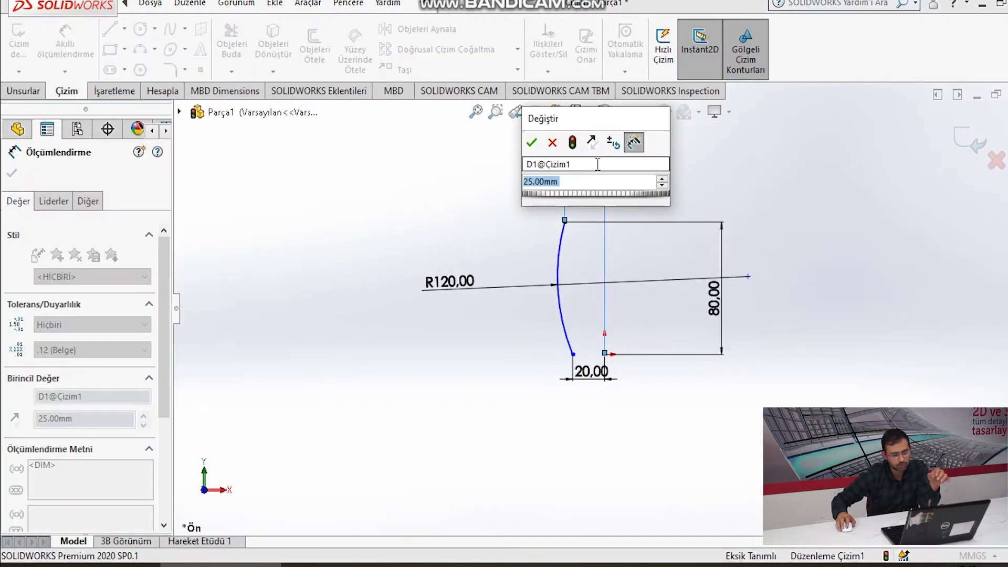
pyautogui.write('30')
pyautogui.click(534, 139)
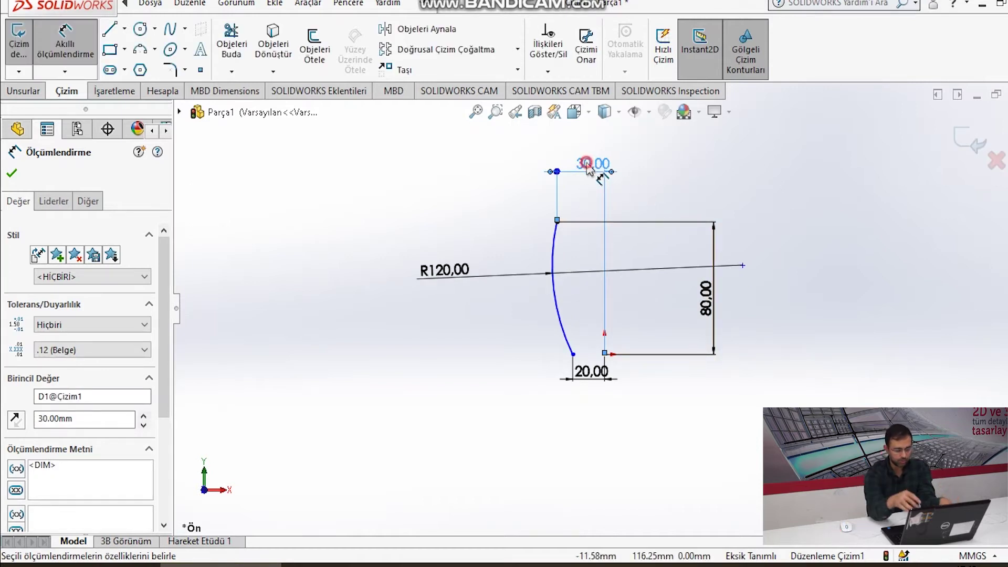
pyautogui.doubleClick(589, 166)
pyautogui.write('40')
pyautogui.press('Return')
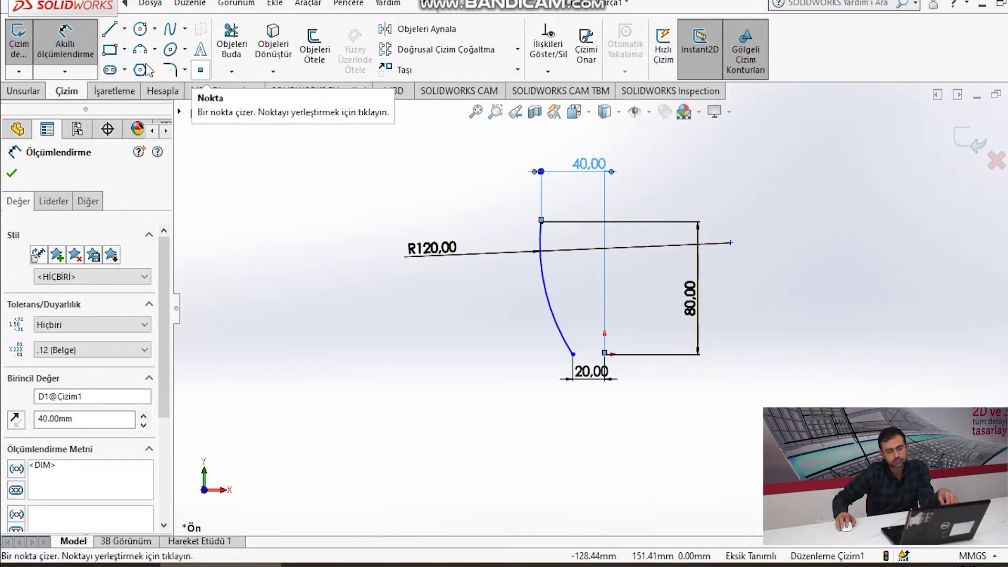
# Draw the top, right vertical and bottom lines to close the profile, then exit the sketch.
pyautogui.click(111, 34)
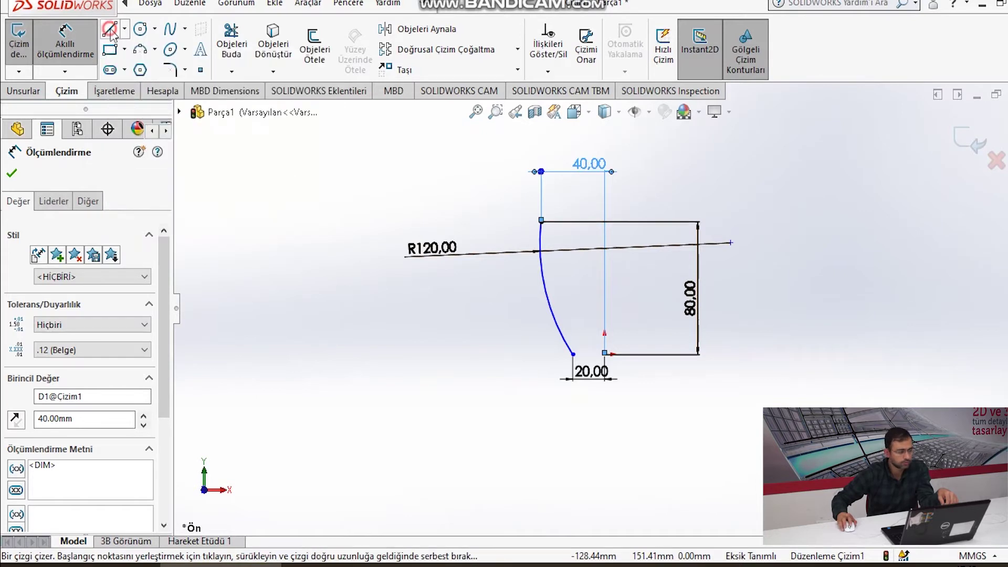
pyautogui.click(542, 221)
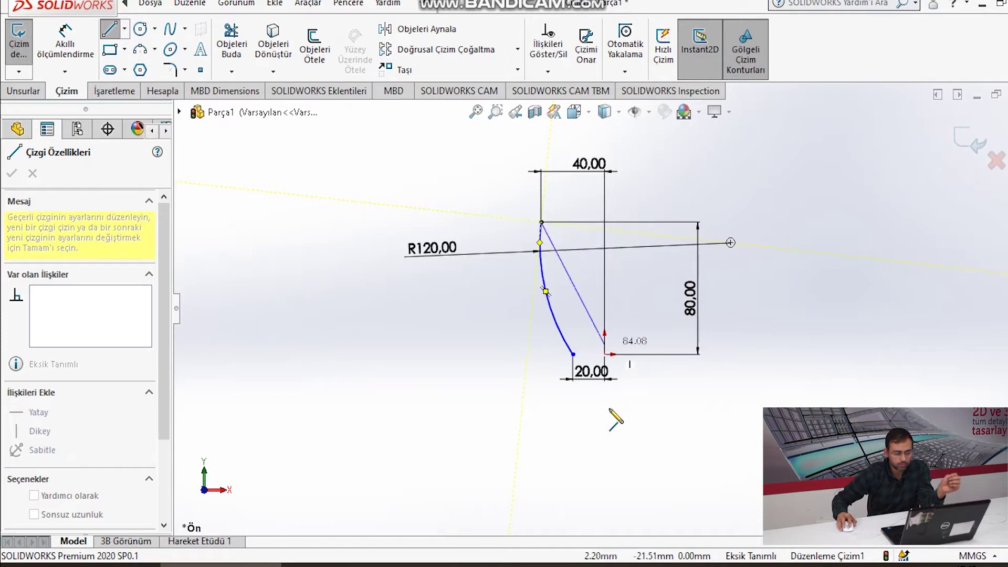
pyautogui.click(604, 354)
pyautogui.click(605, 222)
pyautogui.click(604, 354)
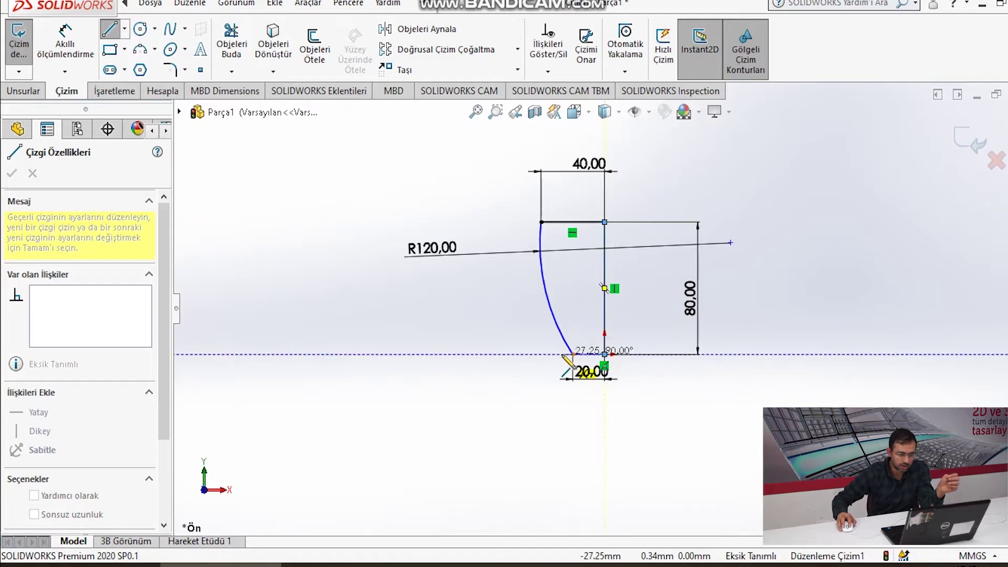
pyautogui.click(572, 354)
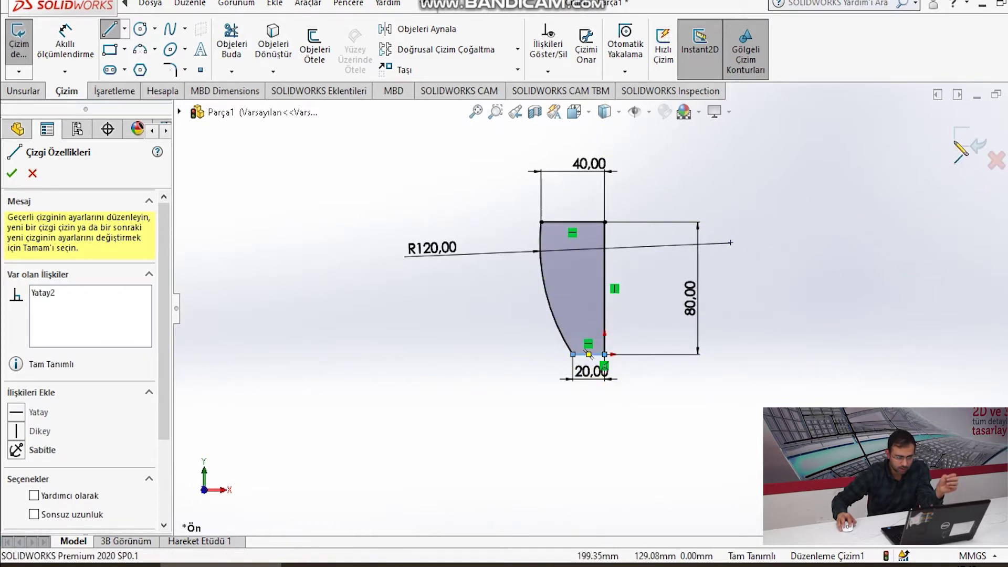
pyautogui.press('Escape')
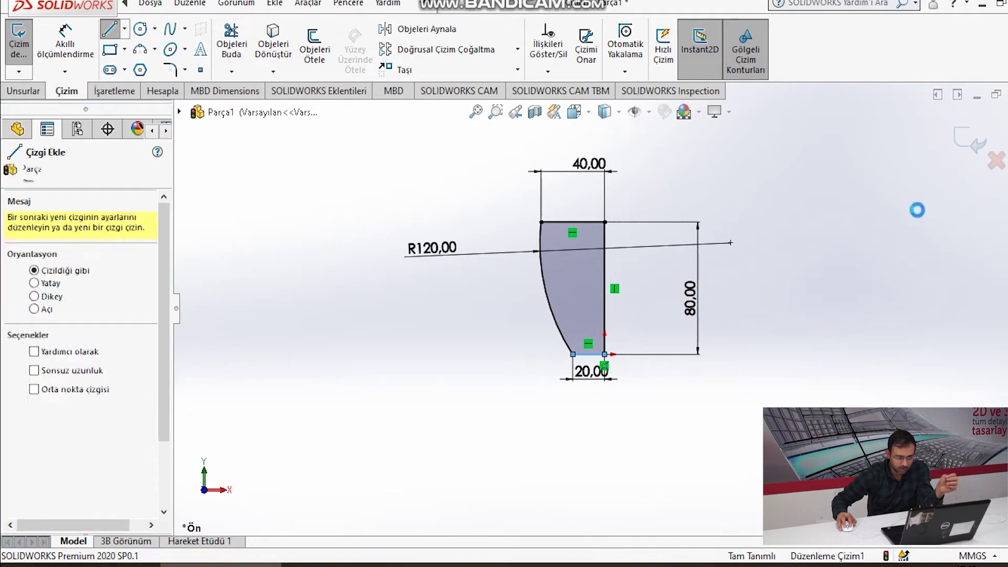
pyautogui.click(968, 144)
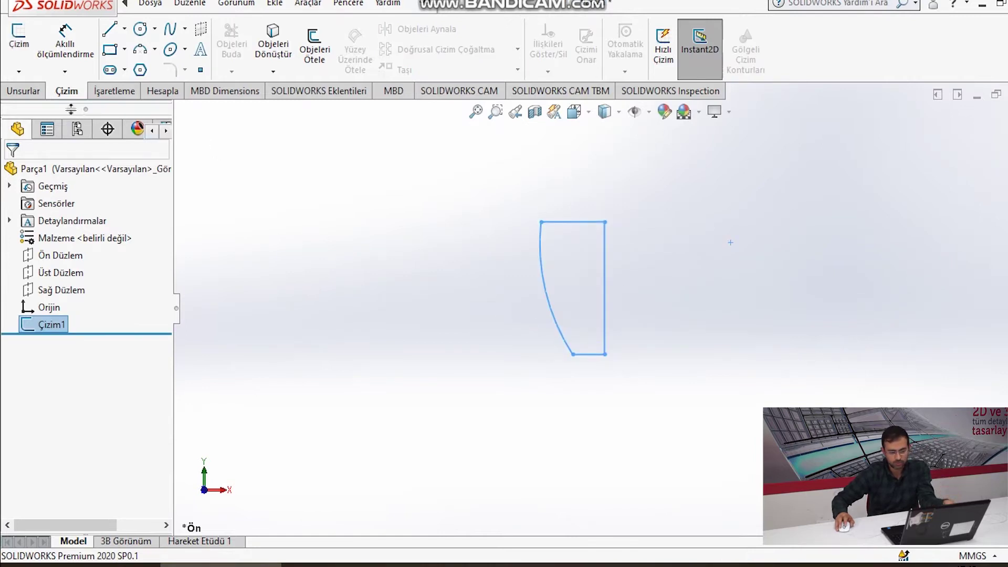
# Revolve the profile 360° about its vertical line to create the solid body Döndür1.
pyautogui.click(24, 94)
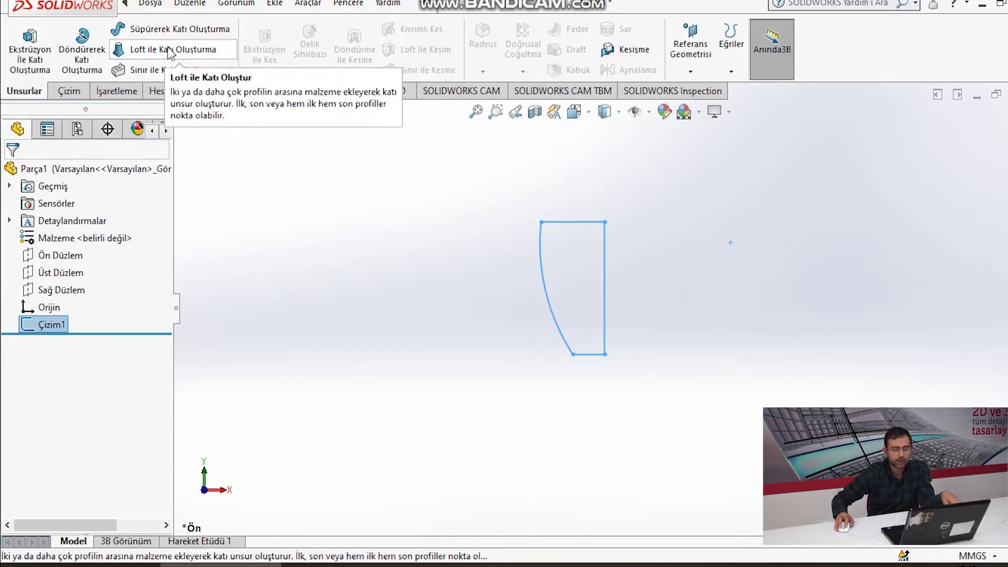
pyautogui.click(85, 45)
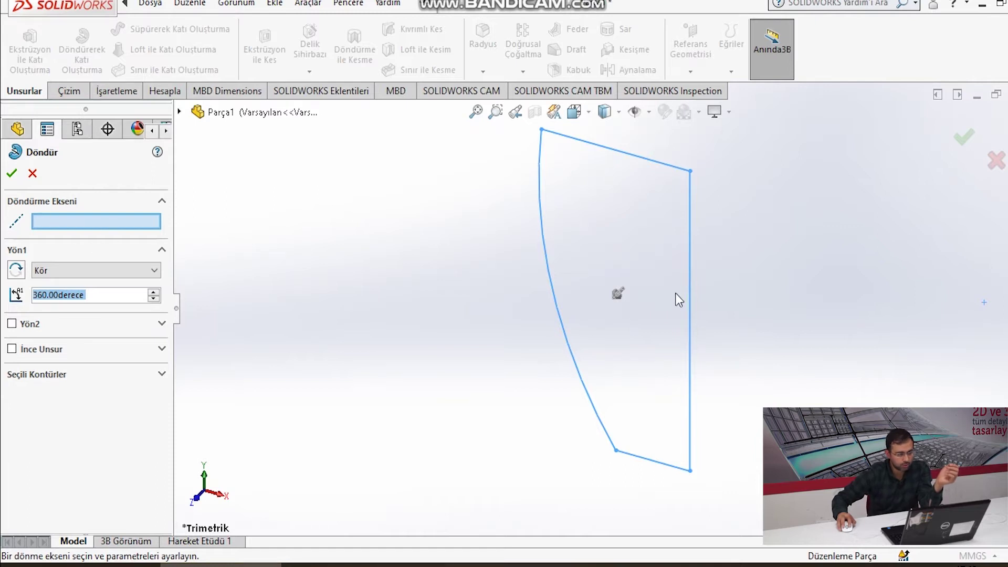
pyautogui.click(689, 298)
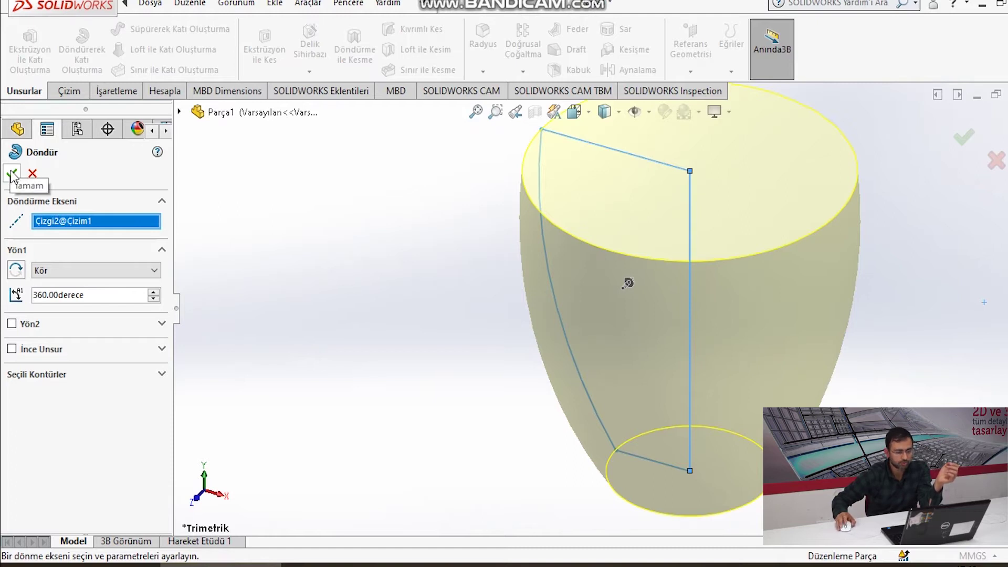
pyautogui.click(11, 173)
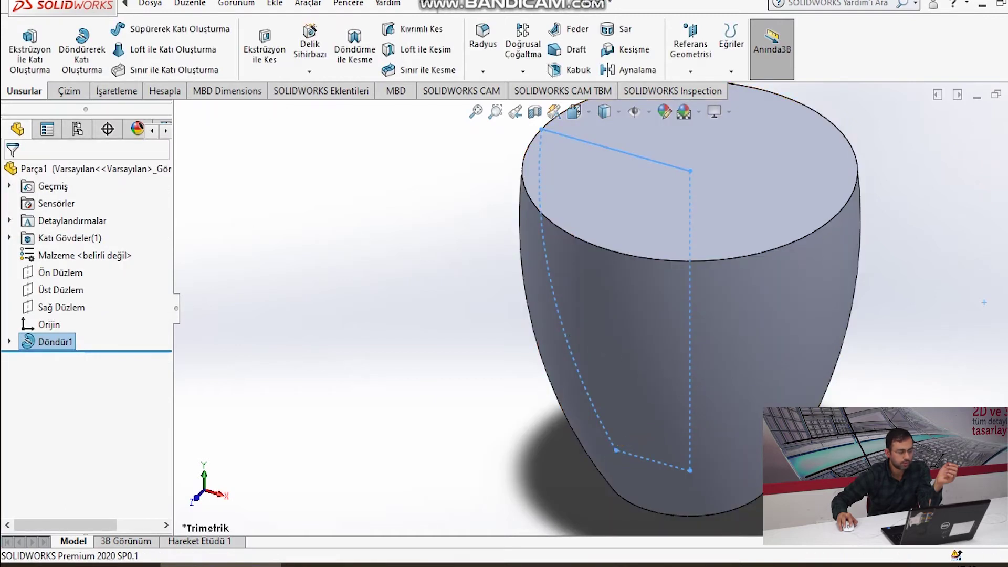
pyautogui.scroll(3, 667, 305)
pyautogui.moveTo(679, 395); pyautogui.dragTo(746, 308, button='middle')
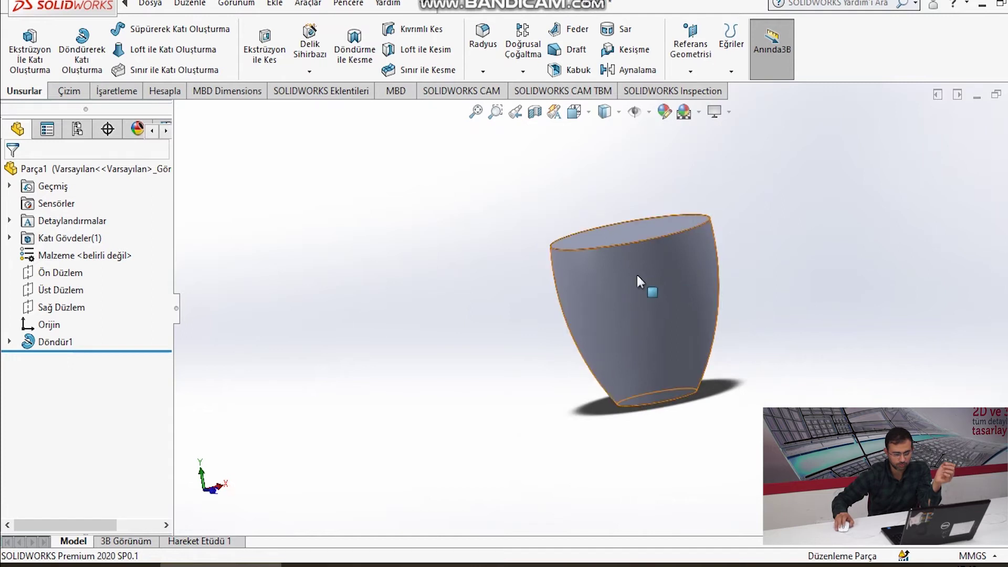
pyautogui.moveTo(818, 266); pyautogui.dragTo(835, 272, button='middle')
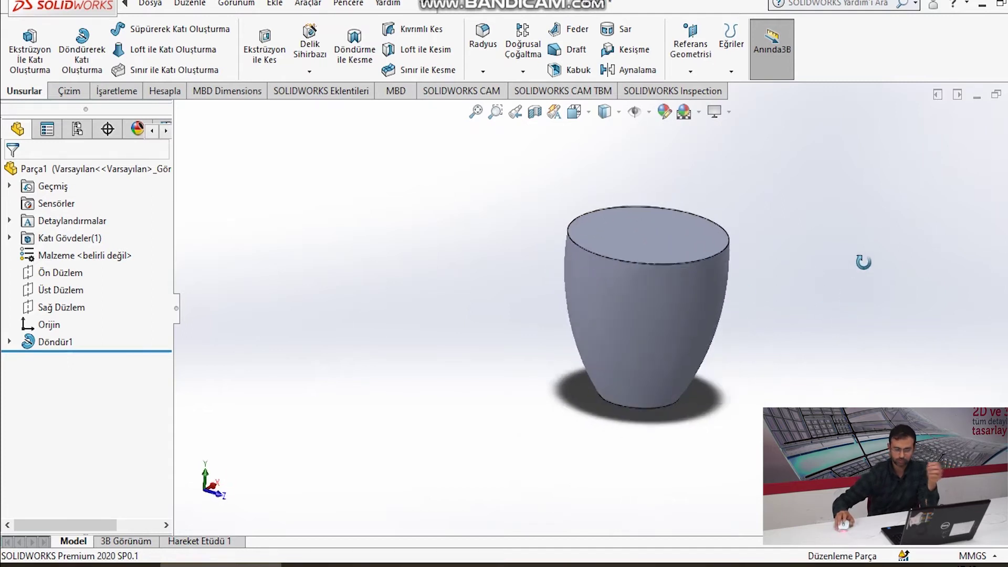
pyautogui.scroll(-2, 669, 194)
pyautogui.scroll(3, 726, 206)
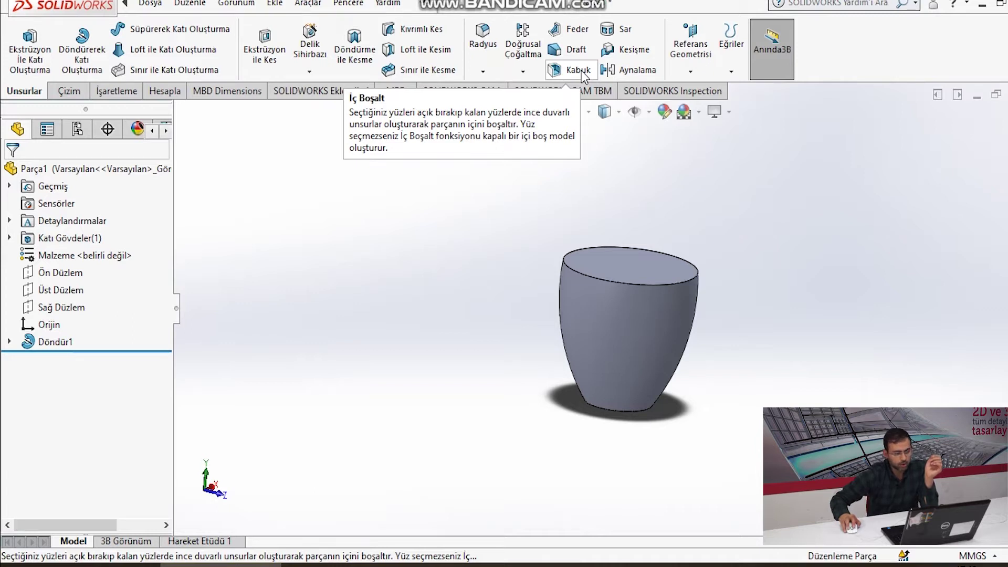
# Shell the cup 4 mm thick with the top face removed, then orbit to inspect the interior.
pyautogui.click(579, 70)
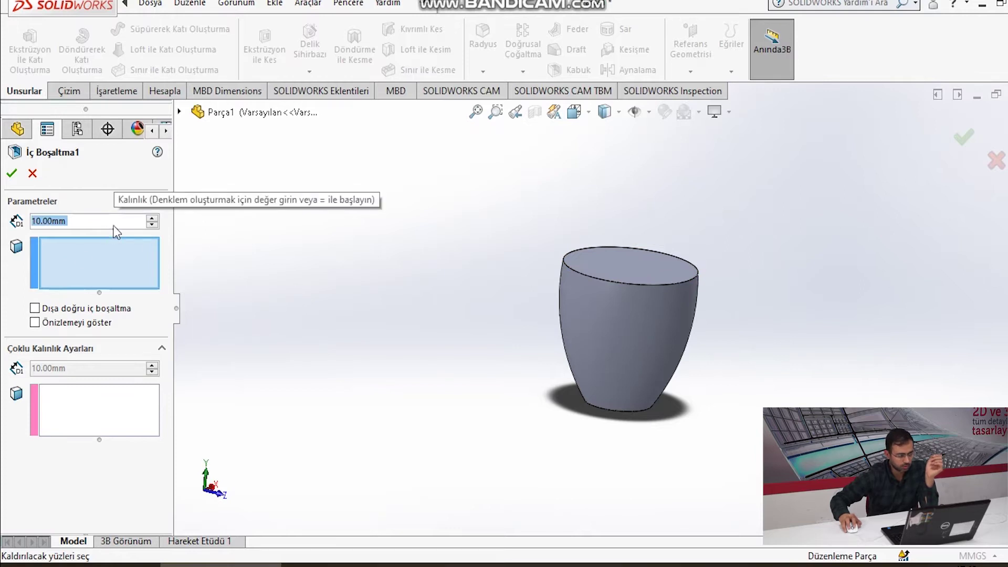
pyautogui.write('4')
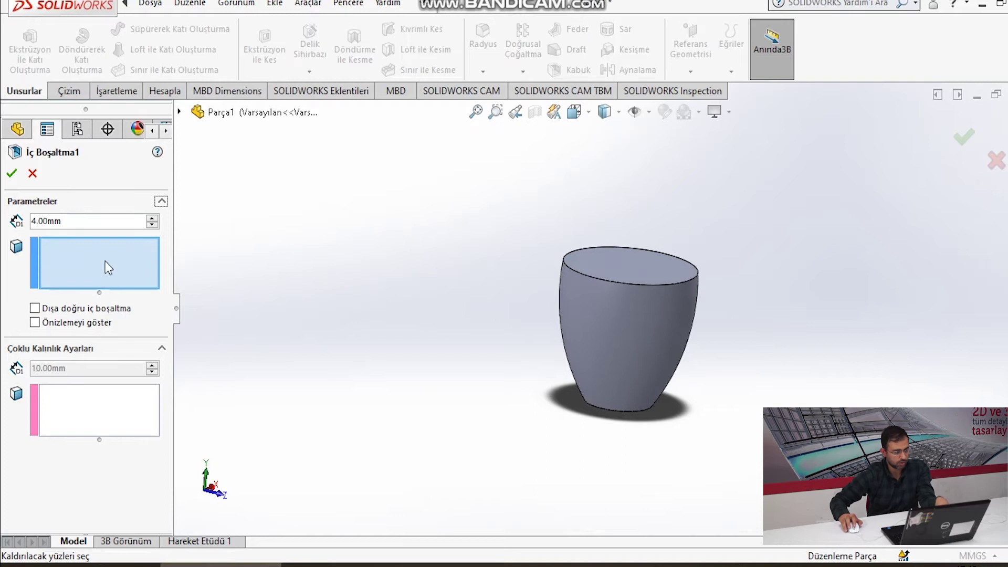
pyautogui.click(641, 278)
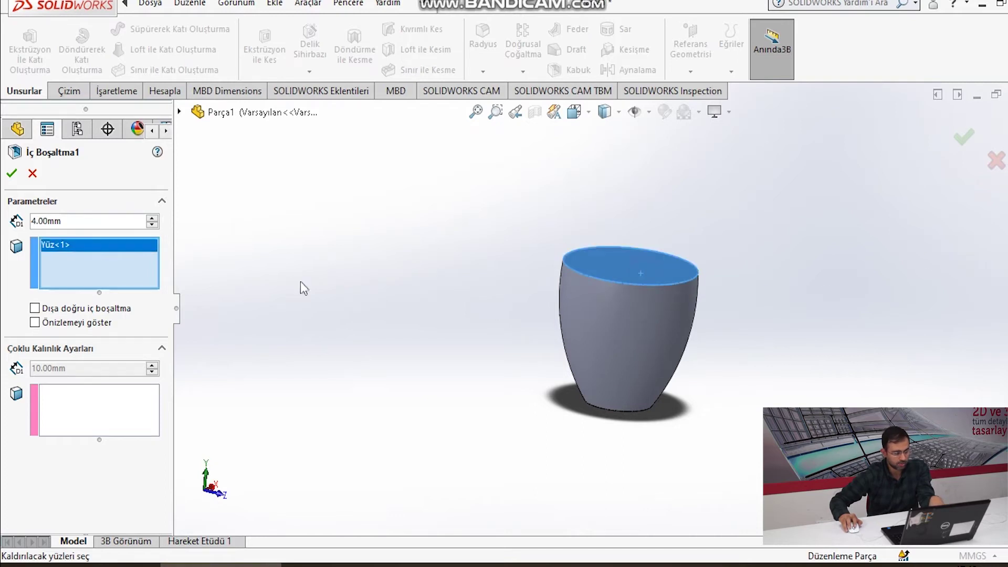
pyautogui.click(11, 174)
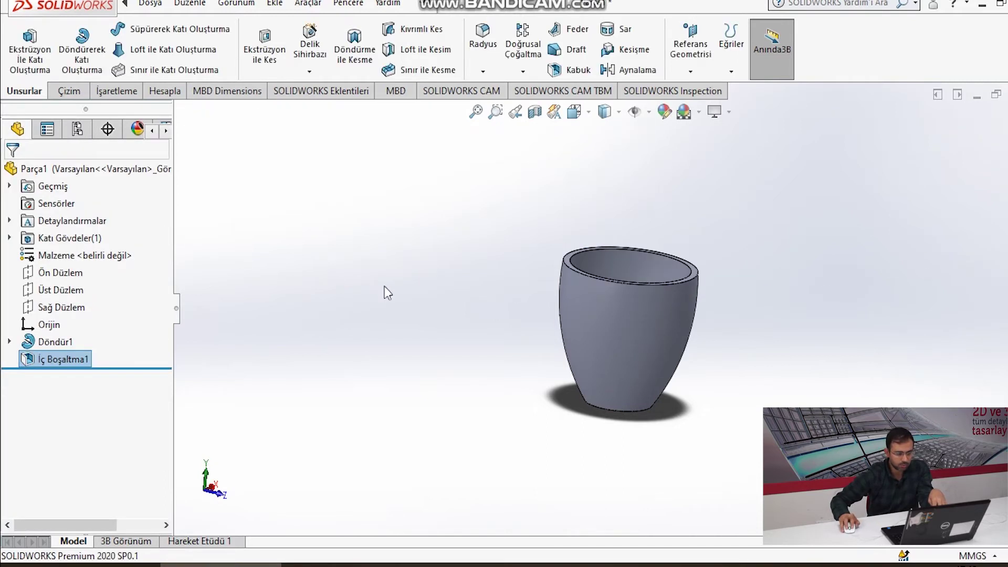
pyautogui.moveTo(525, 305); pyautogui.dragTo(551, 238, button='middle')
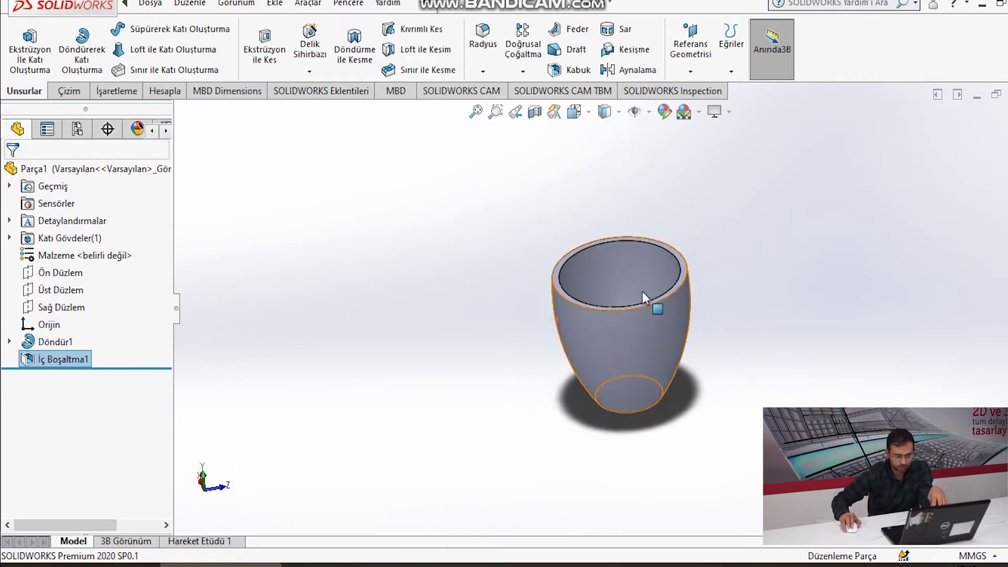
pyautogui.moveTo(551, 239); pyautogui.dragTo(715, 278, button='middle')
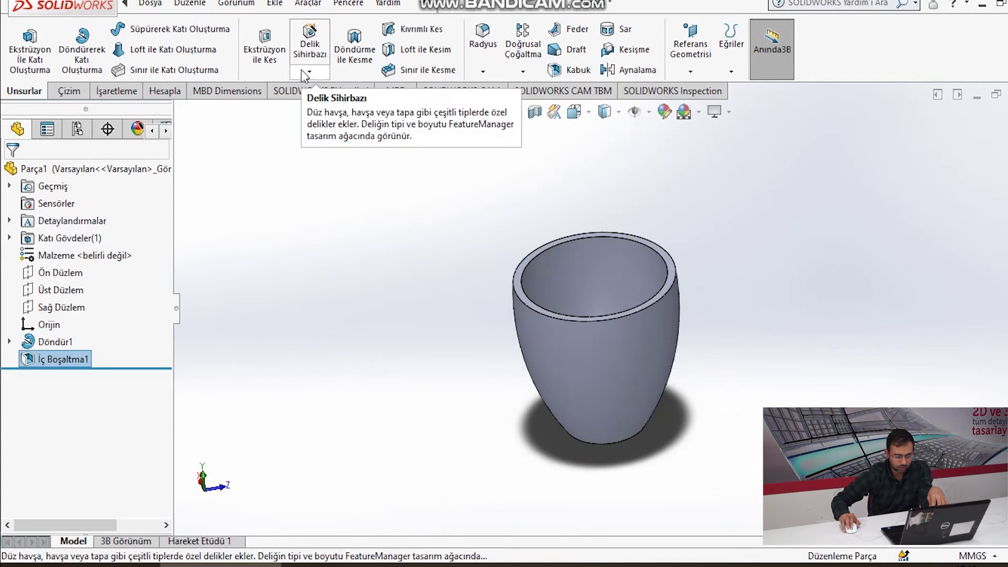
pyautogui.click(486, 48)
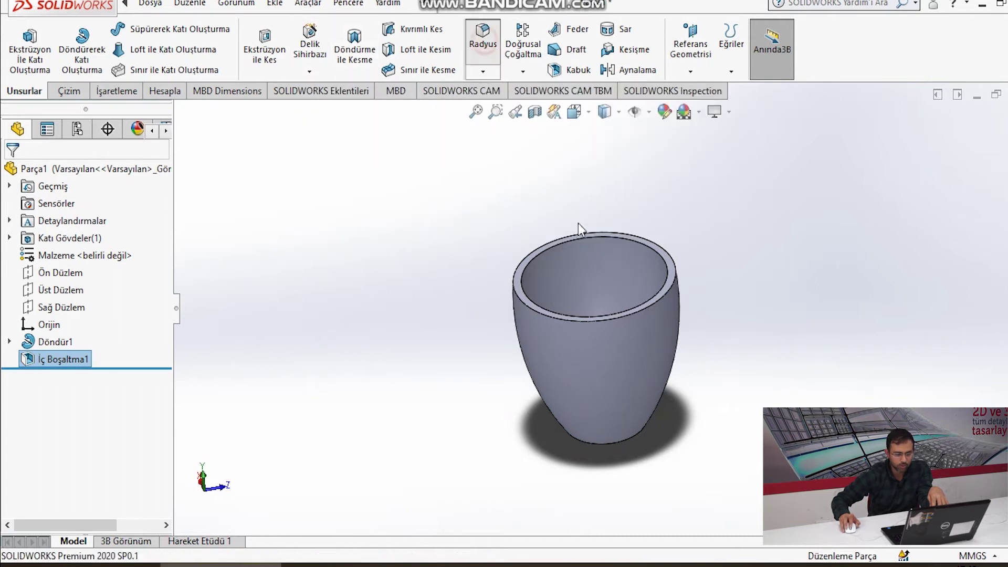
# Set up a fillet on the inner rim edge, trying 2 mm then 1 mm radius.
pyautogui.click(543, 253)
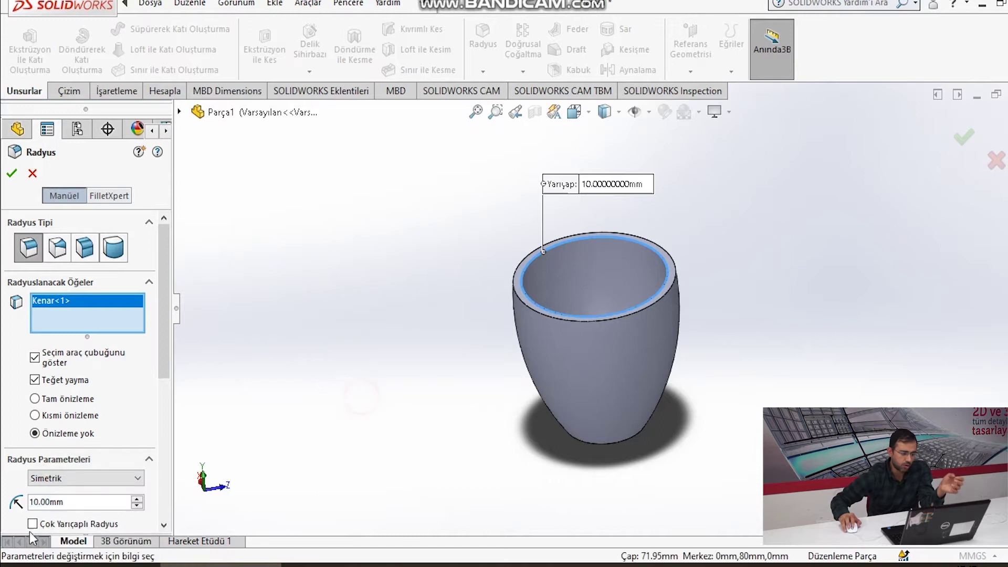
pyautogui.click(71, 506)
pyautogui.write('2')
pyautogui.click(335, 410)
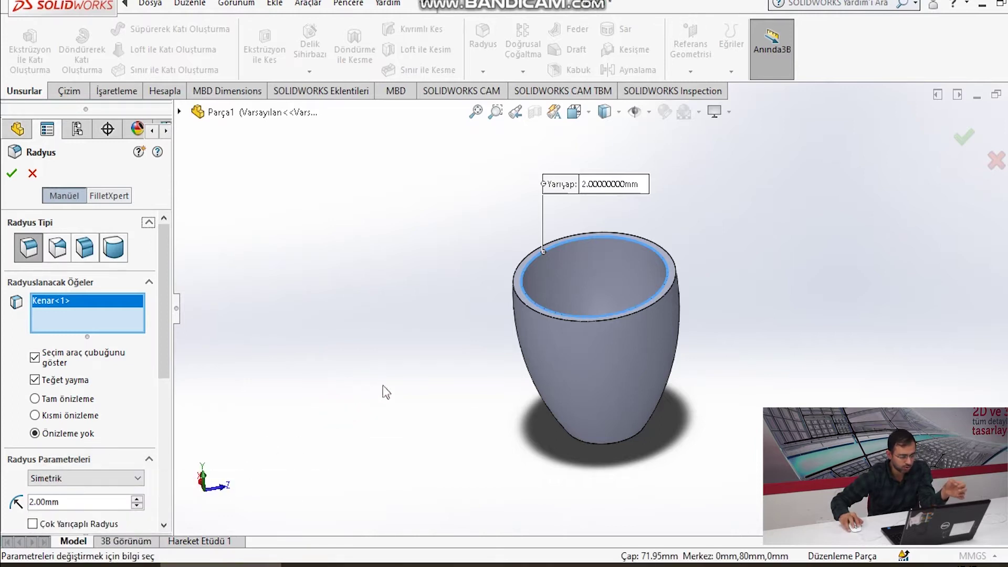
pyautogui.click(531, 260)
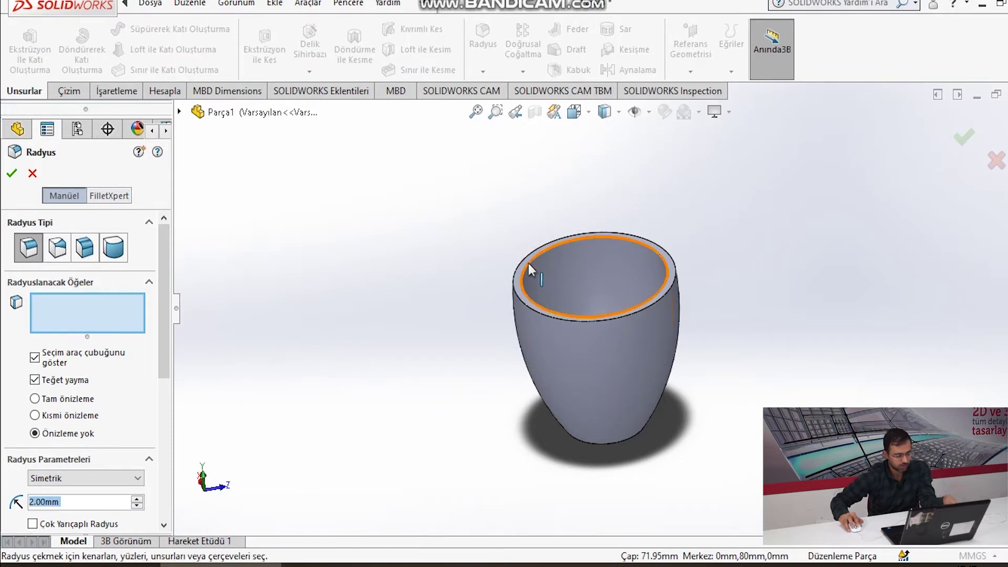
pyautogui.click(109, 305)
pyautogui.click(559, 245)
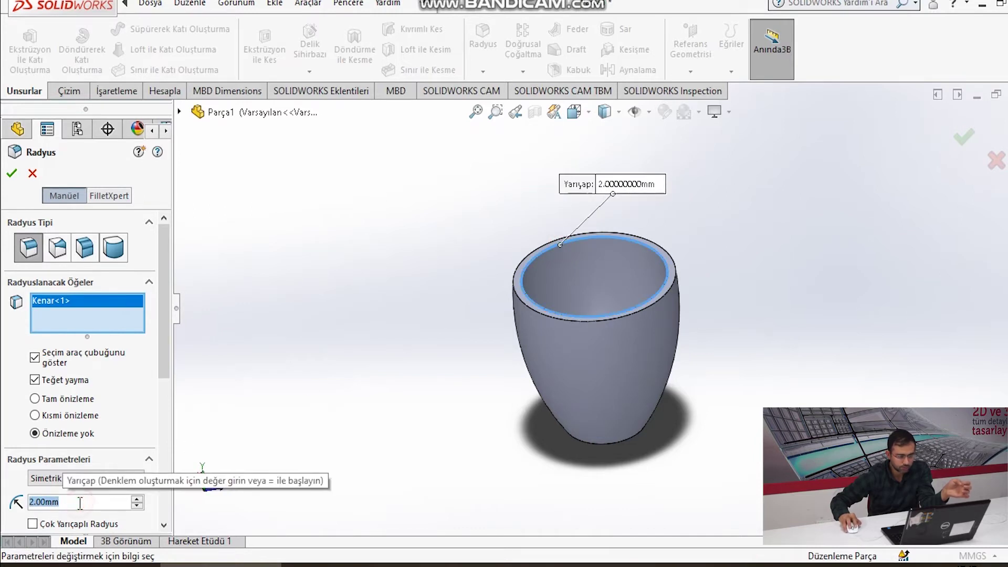
pyautogui.write('1')
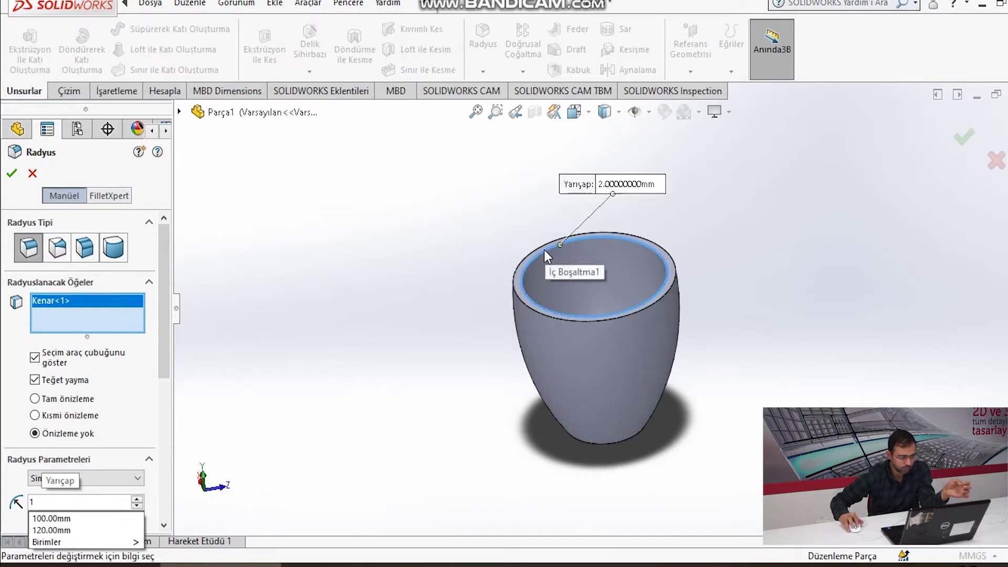
pyautogui.press('Return')
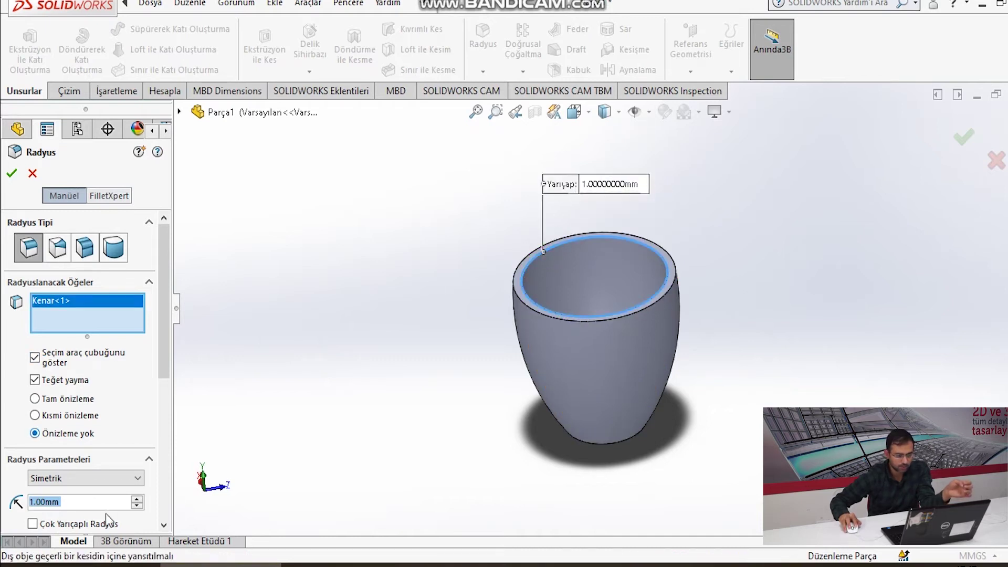
# Clear the fillet's edge selection, pick the outer rim edge, and cancel the fillet.
pyautogui.rightClick(74, 329)
pyautogui.click(157, 330)
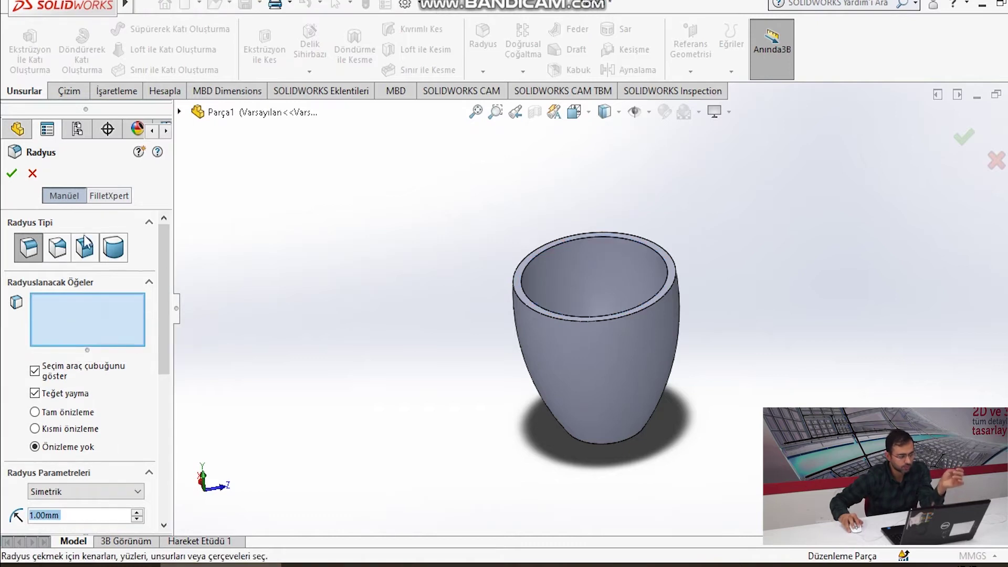
pyautogui.click(521, 300)
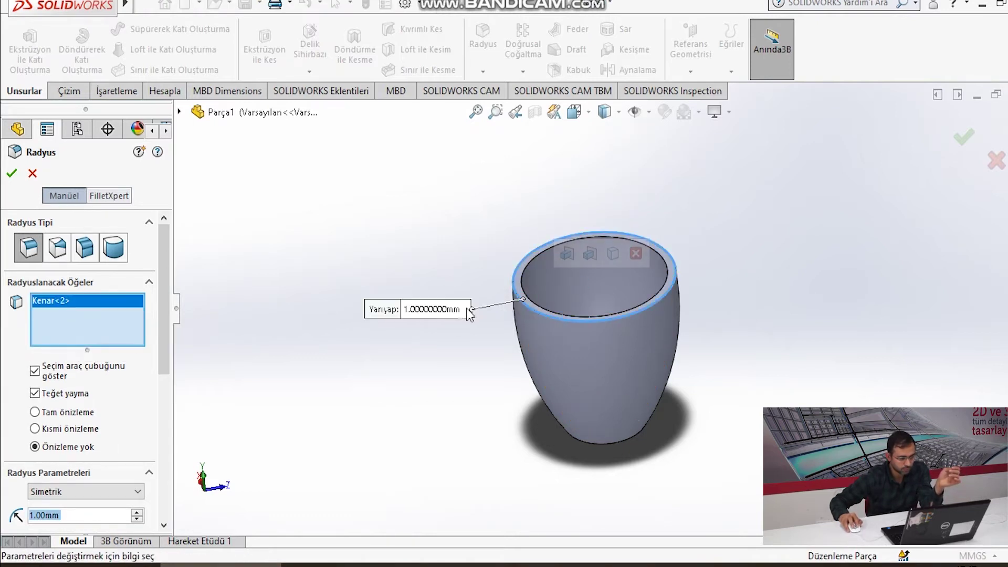
pyautogui.click(32, 173)
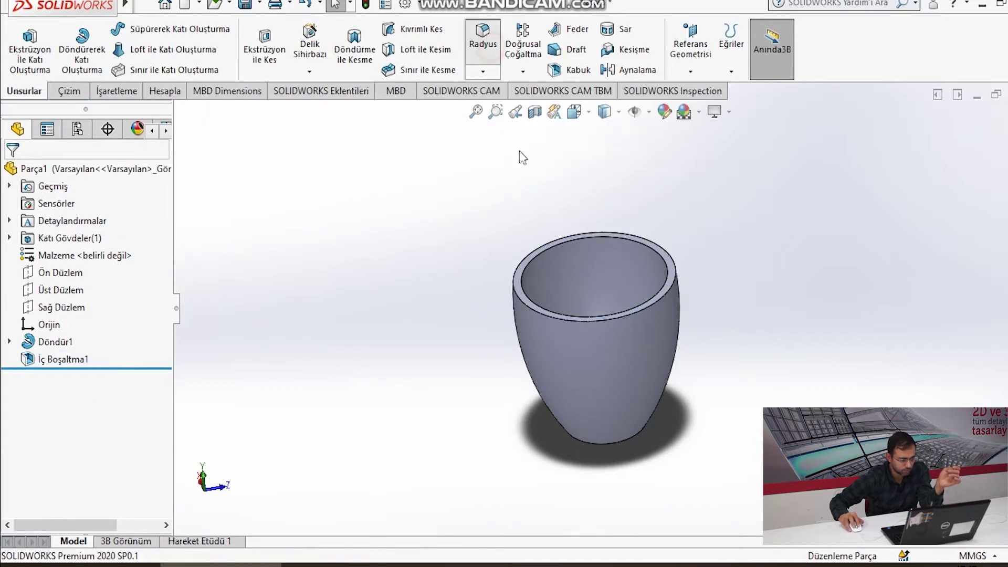
# Select the outer and inner rim edges for a fillet and try a 5 mm radius, which fails.
pyautogui.press('Return')
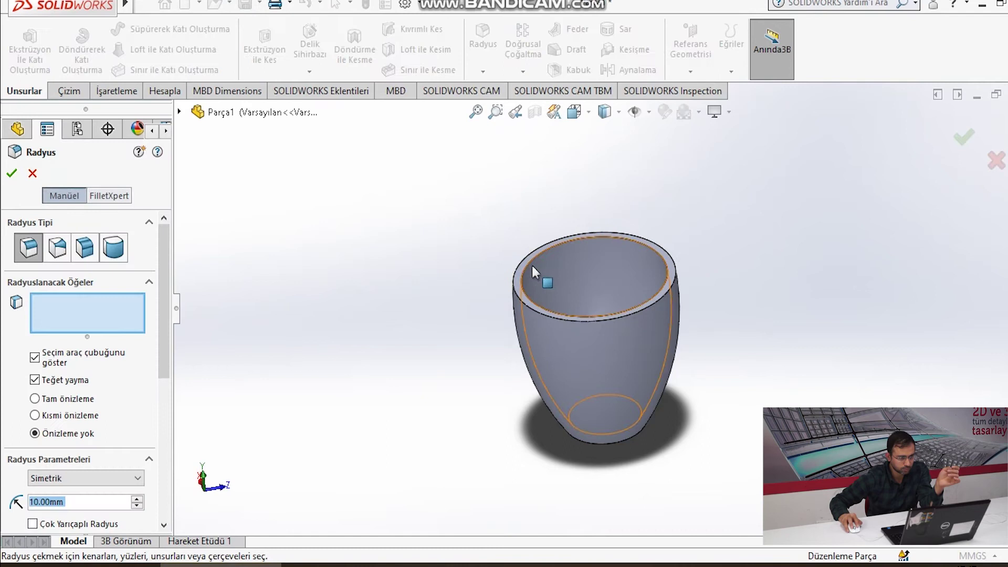
pyautogui.write('1')
pyautogui.press('Return')
pyautogui.click(528, 265)
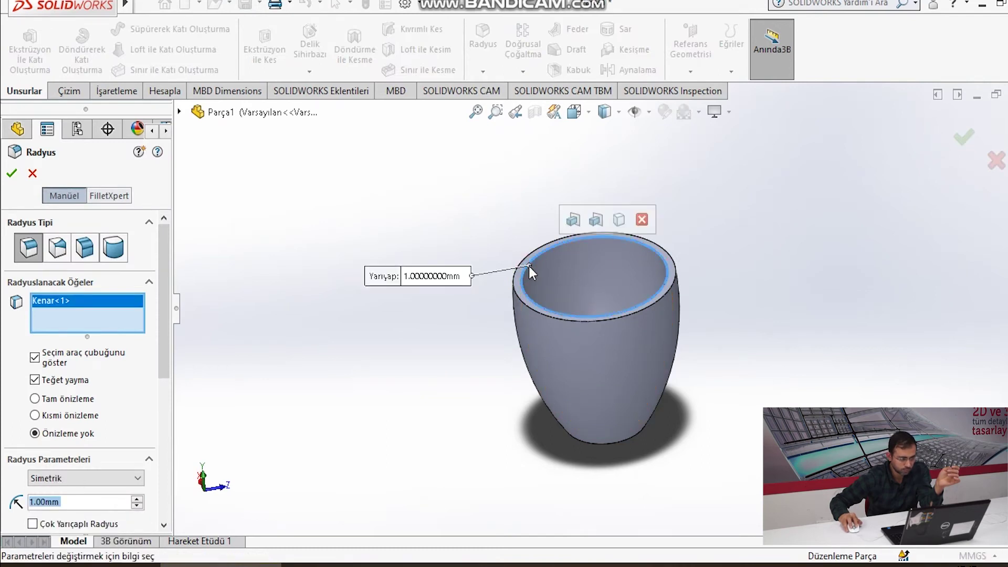
pyautogui.click(525, 287)
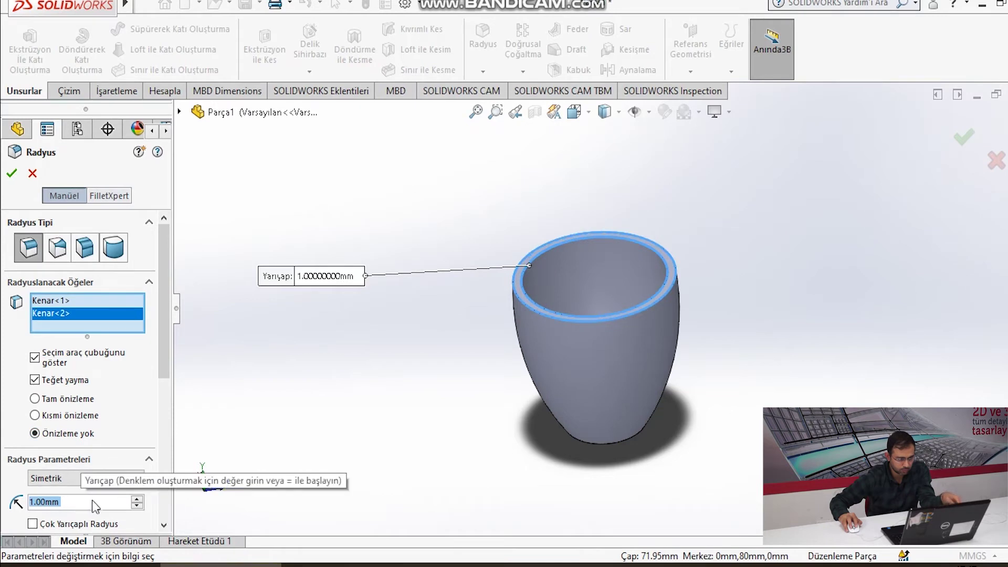
pyautogui.write('5')
pyautogui.press('Return')
pyautogui.click(11, 173)
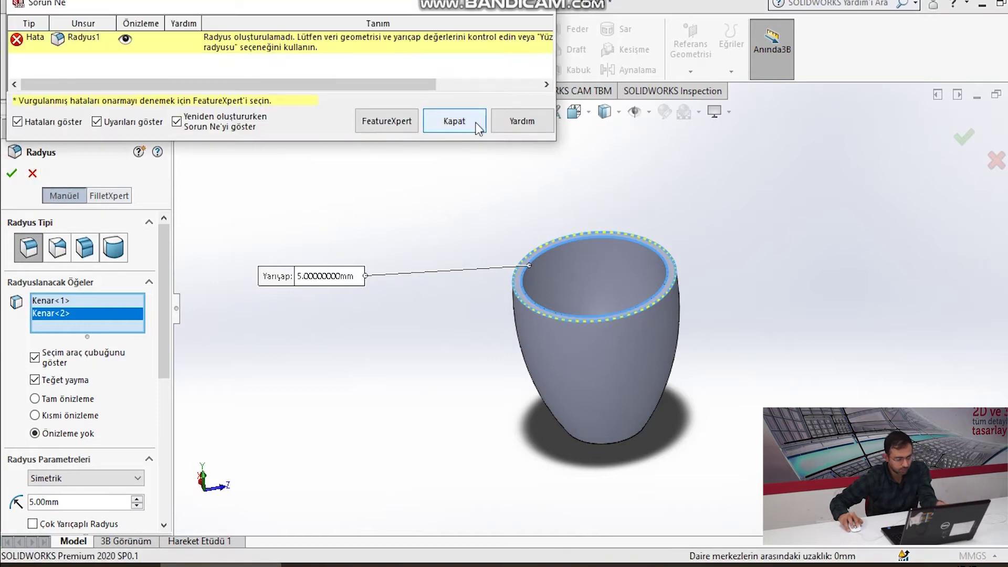
pyautogui.click(454, 120)
# Change the rim fillet radius to 2 mm and apply it to both edges as Radyus2.
pyautogui.doubleClick(68, 502)
pyautogui.write('2')
pyautogui.press('Return')
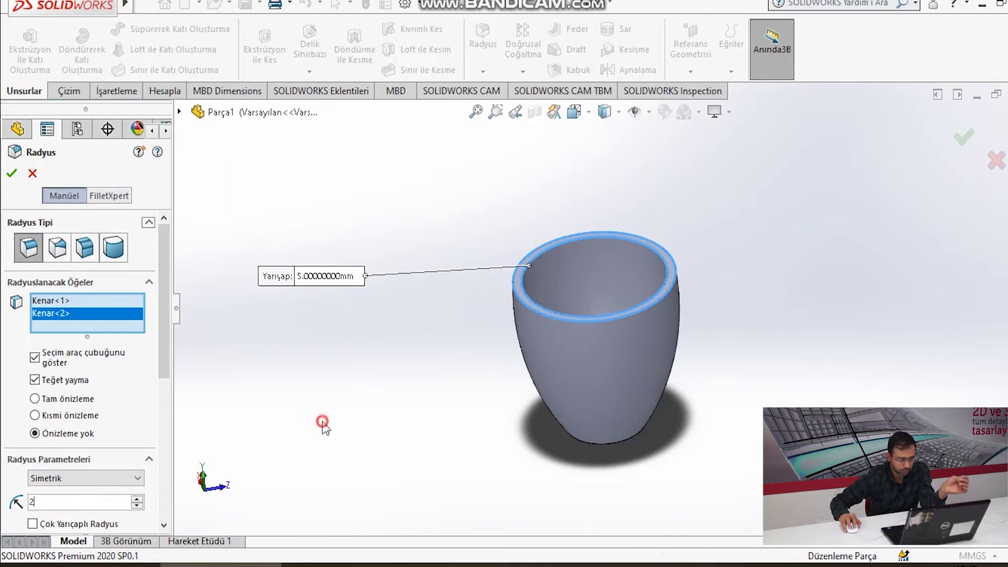
pyautogui.click(11, 176)
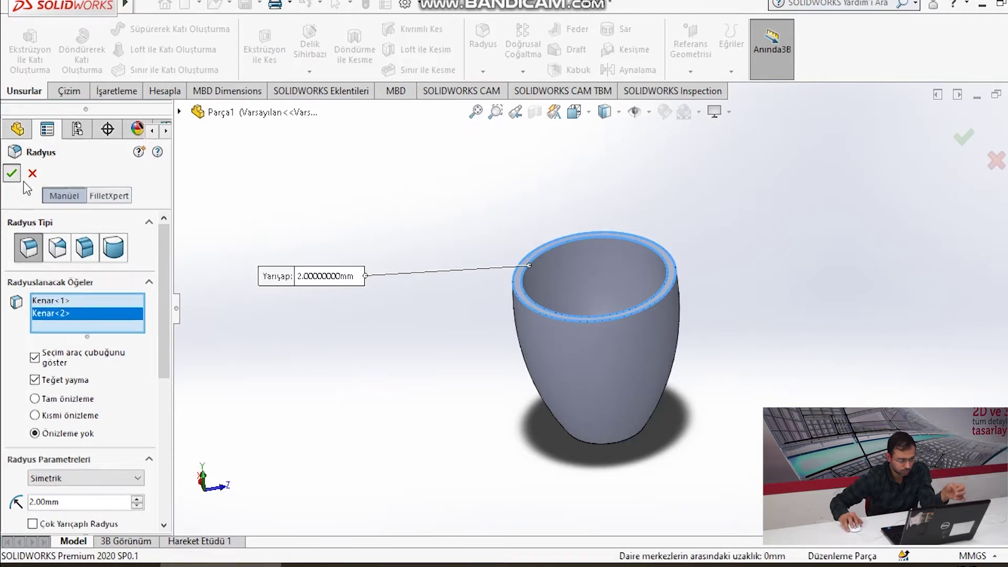
pyautogui.moveTo(529, 294)
pyautogui.mouseDown(button='middle')
pyautogui.moveTo(590, 270)
pyautogui.moveTo(712, 318)
pyautogui.moveTo(734, 182)
pyautogui.moveTo(763, 266)
pyautogui.moveTo(745, 269)
pyautogui.moveTo(728, 312)
pyautogui.moveTo(709, 203)
pyautogui.moveTo(662, 292)
pyautogui.mouseUp(button='middle')
# Fillet the cup's bottom edge with a 2 mm radius, creating Radyus3.
pyautogui.scroll(1, 728, 312)
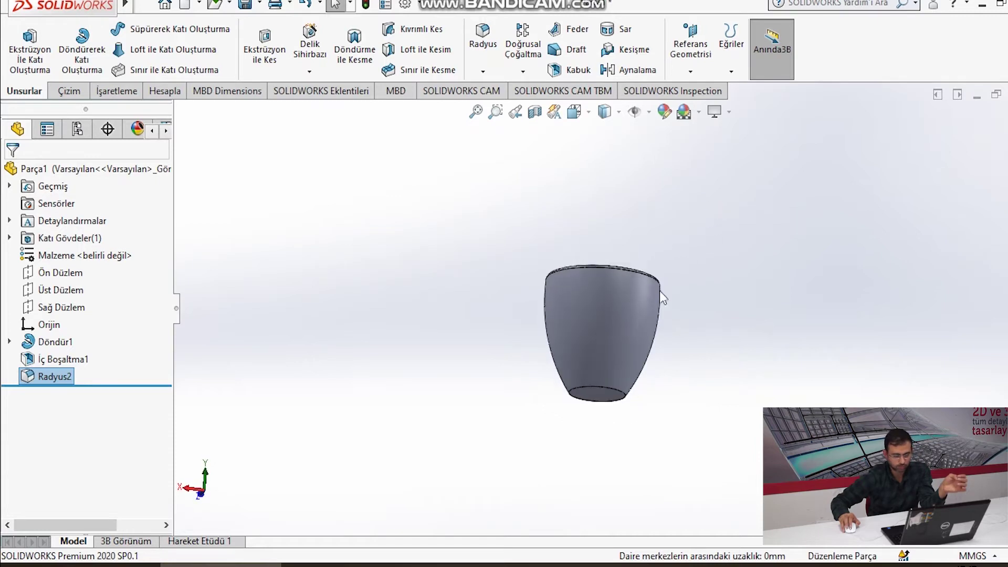
pyautogui.click(492, 44)
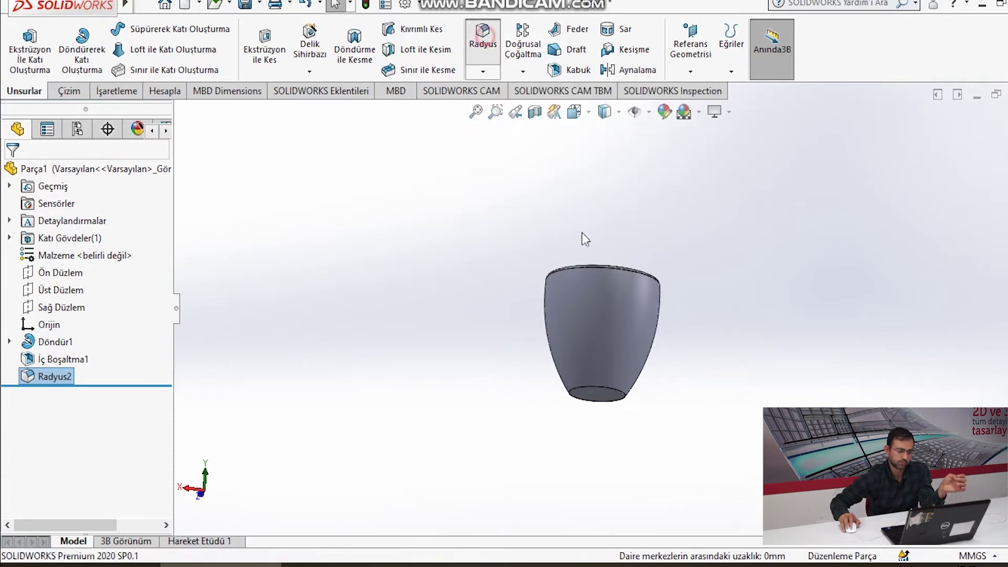
pyautogui.click(583, 389)
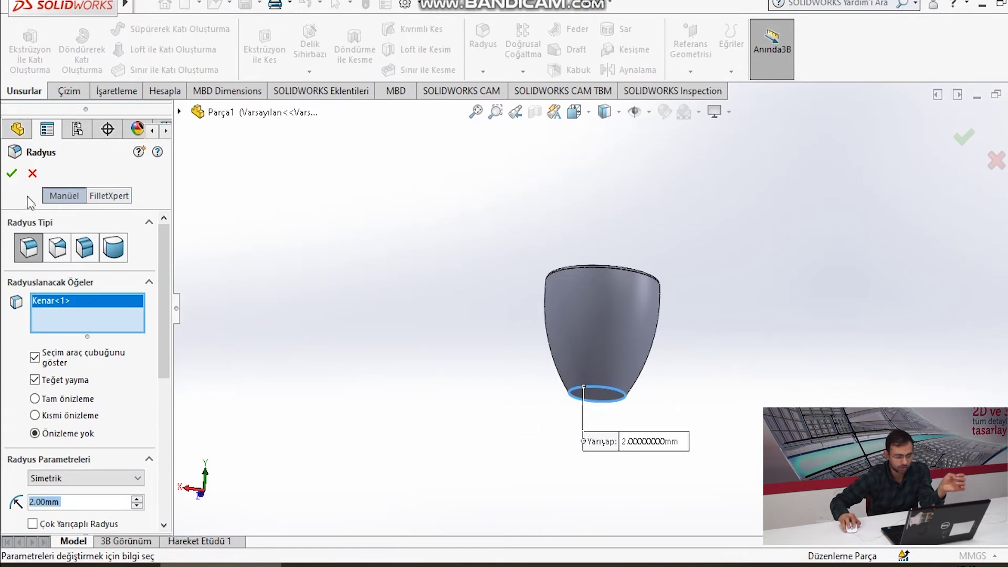
pyautogui.click(15, 175)
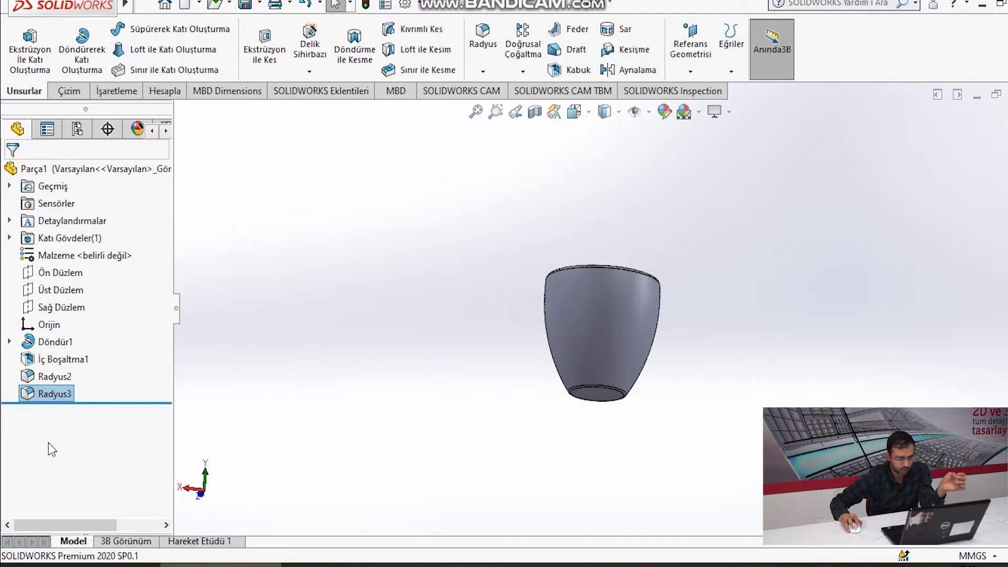
# Change fillet Radyus3 from 2 mm to 5 mm and orbit to check the rounded base.
pyautogui.rightClick(53, 390)
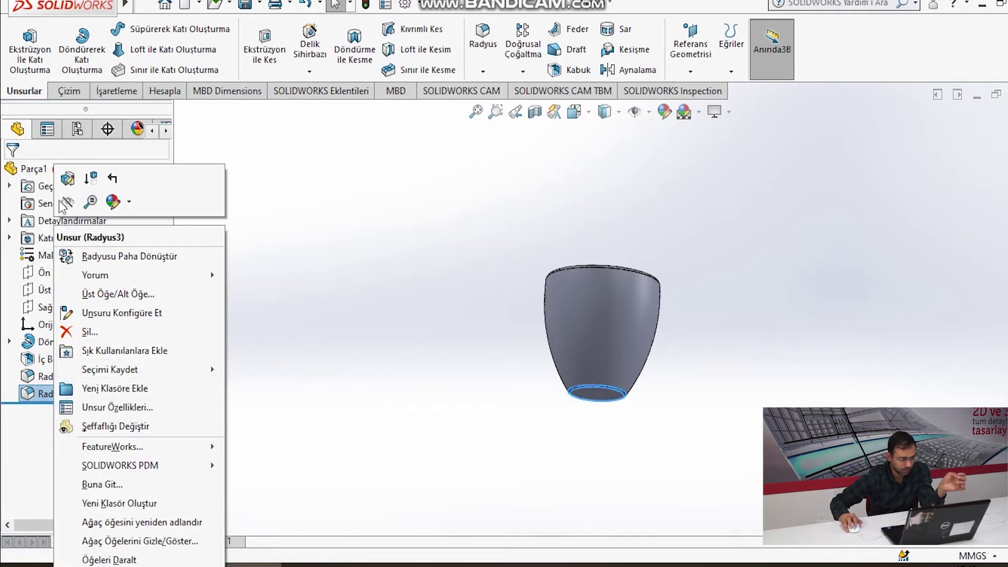
pyautogui.click(320, 292)
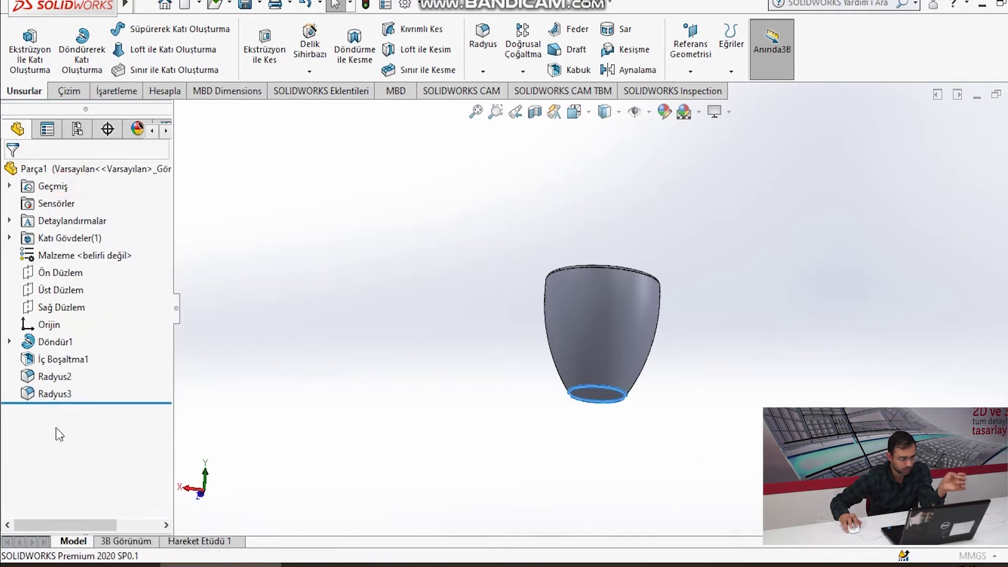
pyautogui.write('5')
pyautogui.click(324, 364)
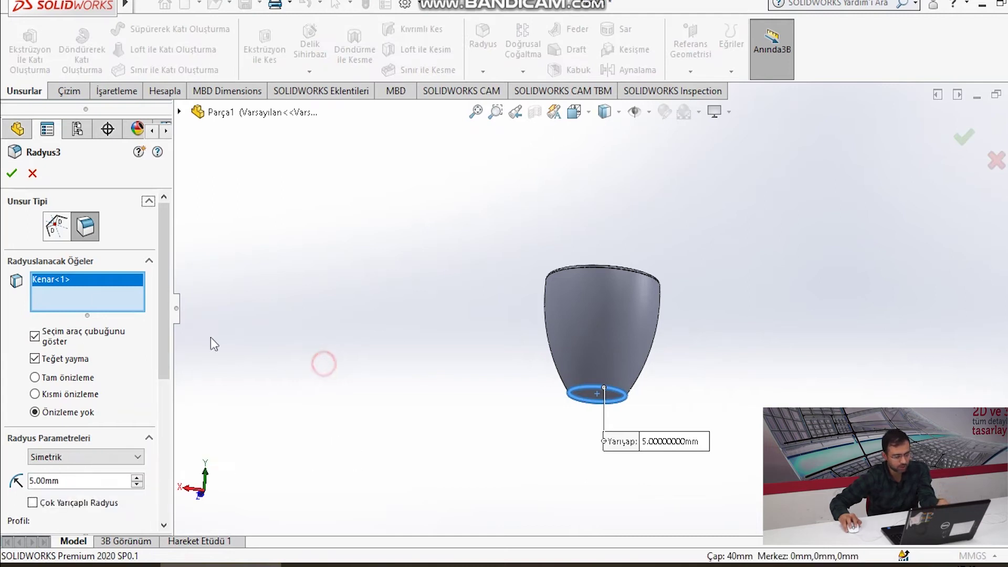
pyautogui.click(12, 173)
pyautogui.moveTo(374, 305)
pyautogui.mouseDown(button='middle')
pyautogui.moveTo(393, 398)
pyautogui.moveTo(373, 403)
pyautogui.moveTo(340, 276)
pyautogui.moveTo(356, 381)
pyautogui.moveTo(408, 446)
pyautogui.moveTo(354, 335)
pyautogui.mouseUp(button='middle')
pyautogui.scroll(-2, 729, 325)
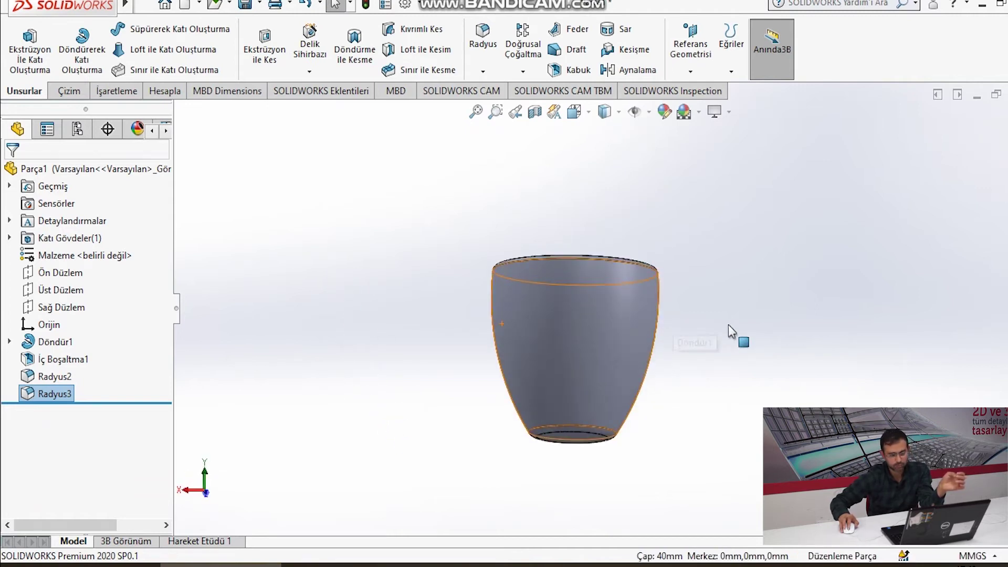
pyautogui.scroll(1, 728, 325)
pyautogui.moveTo(729, 324); pyautogui.dragTo(676, 318, button='middle')
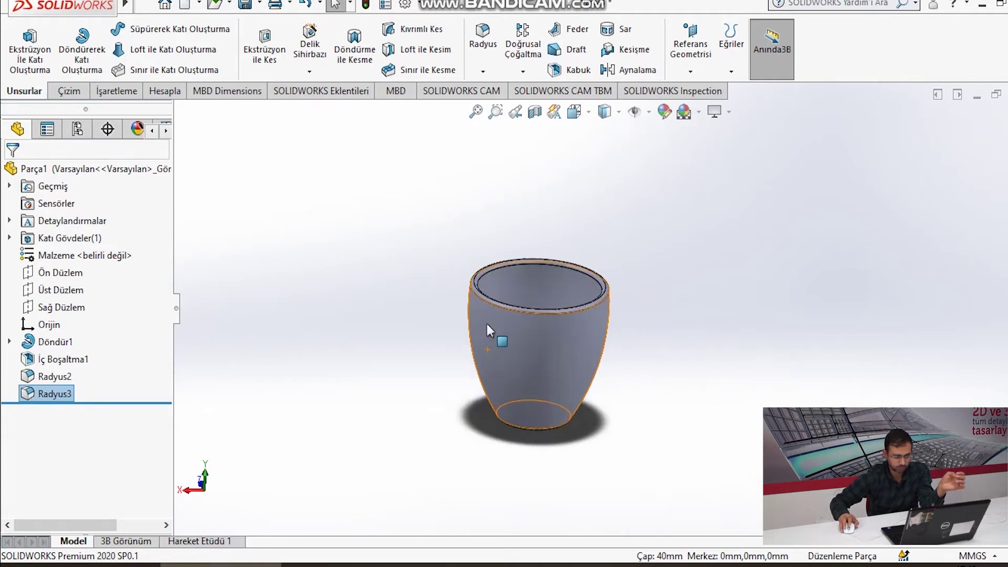
pyautogui.moveTo(608, 336)
pyautogui.mouseDown(button='middle')
pyautogui.moveTo(579, 272)
pyautogui.moveTo(604, 353)
pyautogui.mouseUp(button='middle')
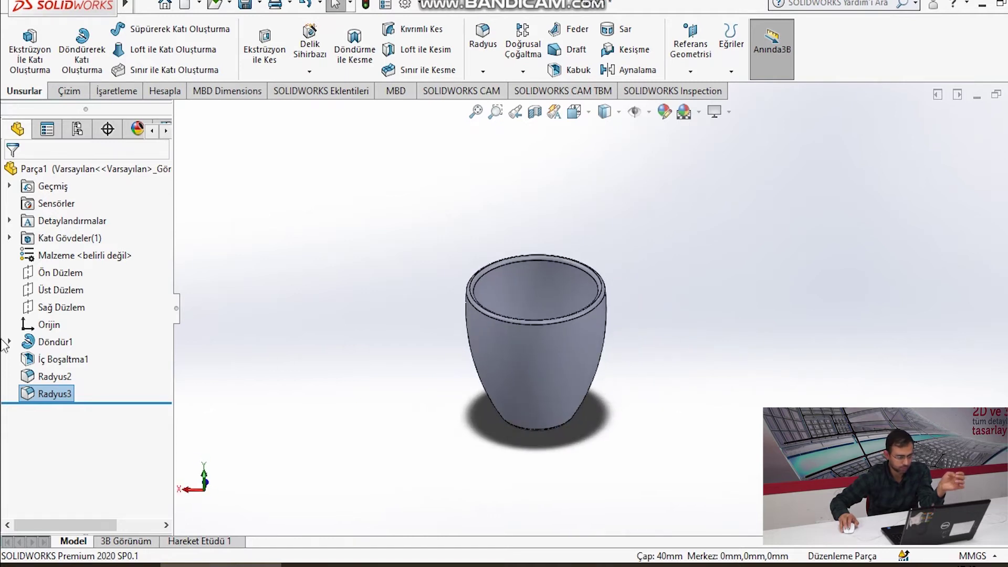
# Start a new sketch on Ön Düzlem (Front Plane) and view it Normal To.
pyautogui.click(59, 272)
pyautogui.rightClick(61, 272)
pyautogui.click(86, 253)
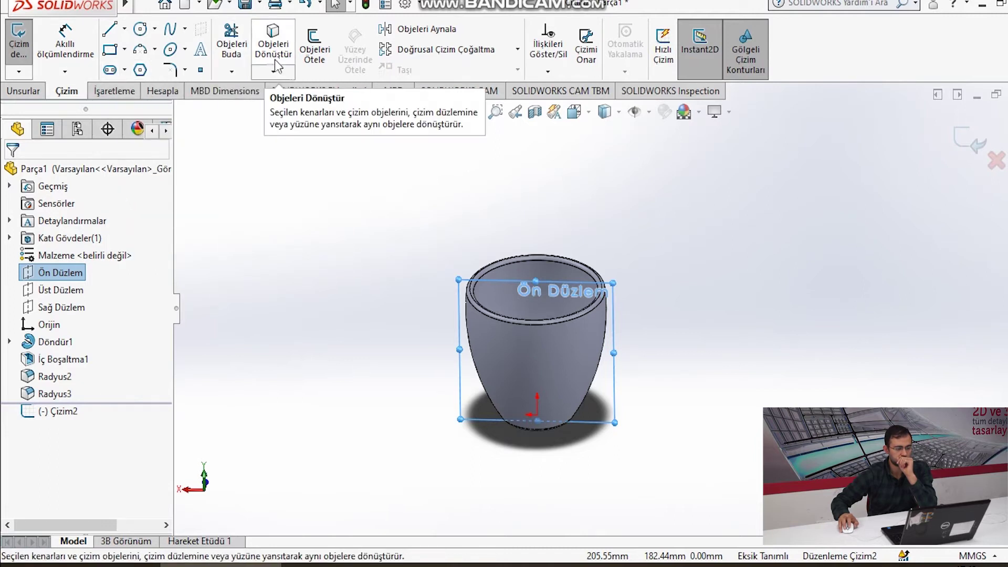
pyautogui.click(588, 114)
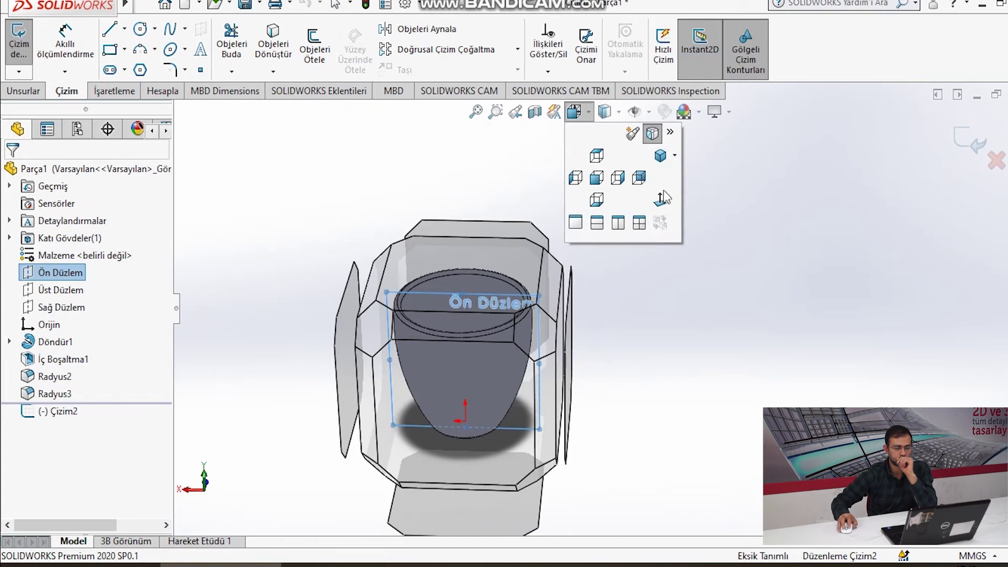
pyautogui.click(661, 198)
# Draw a five-point handle spline from the cup's right side, then drag a point to reshape it.
pyautogui.click(844, 260)
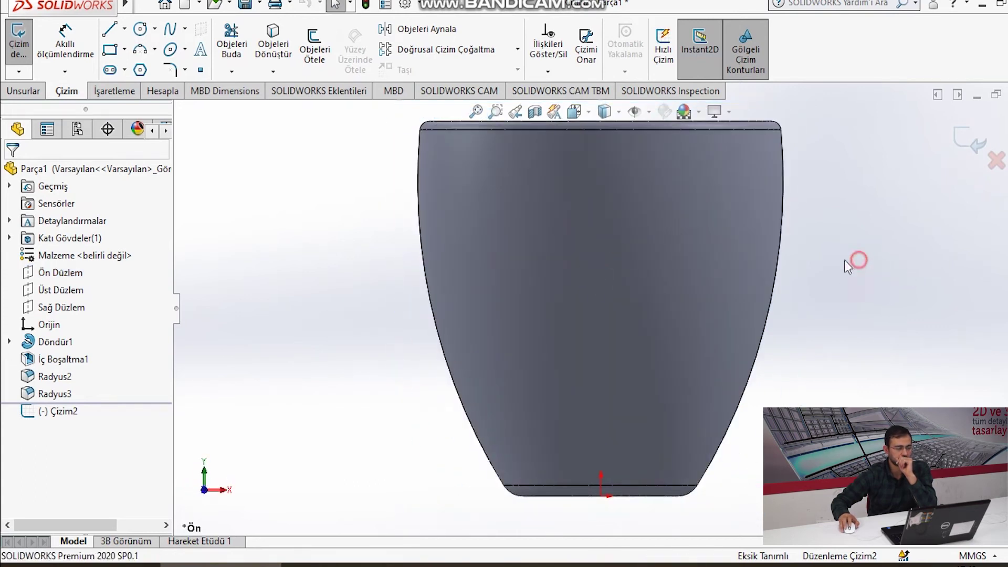
pyautogui.scroll(3, 844, 260)
pyautogui.scroll(-2, 694, 206)
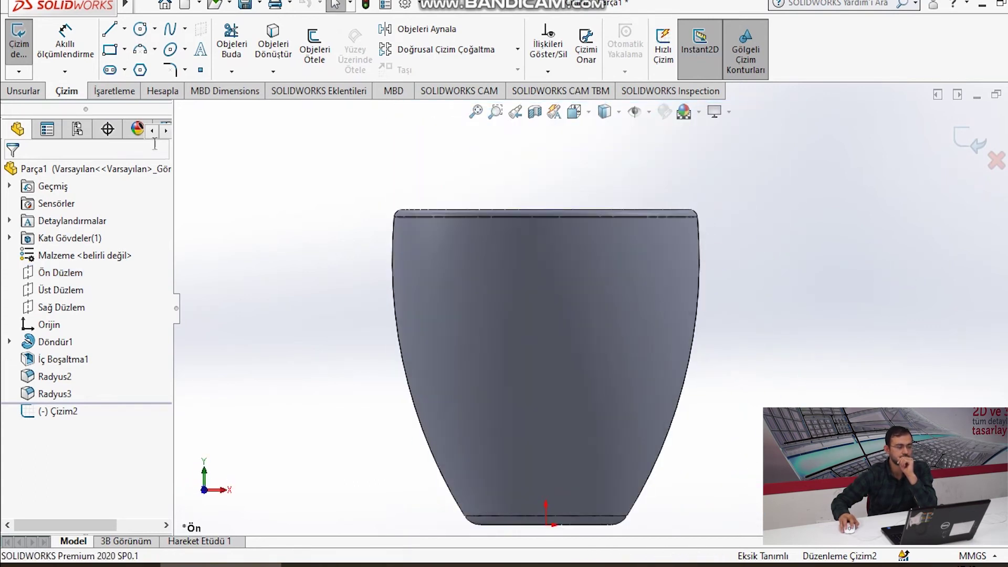
pyautogui.click(172, 31)
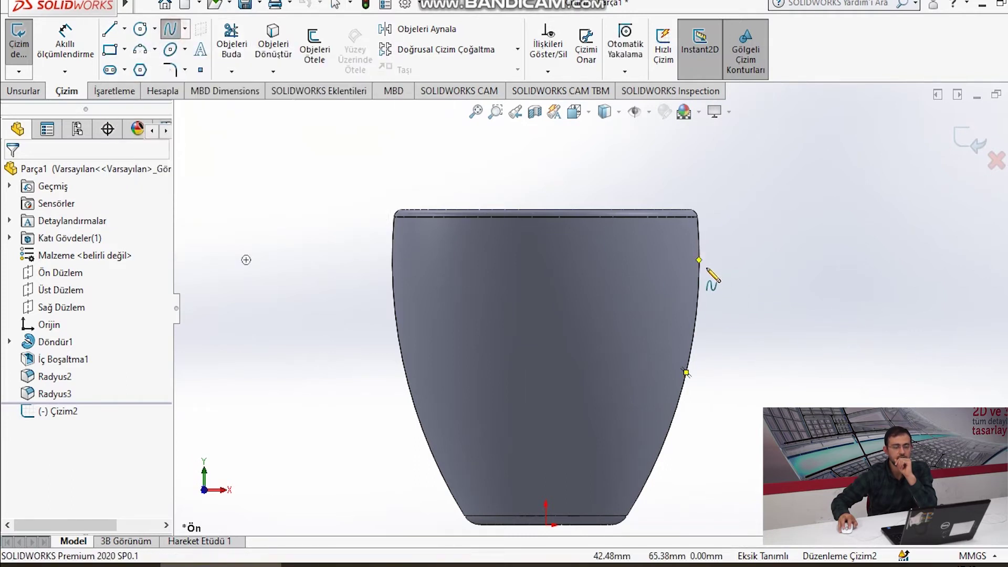
pyautogui.click(699, 261)
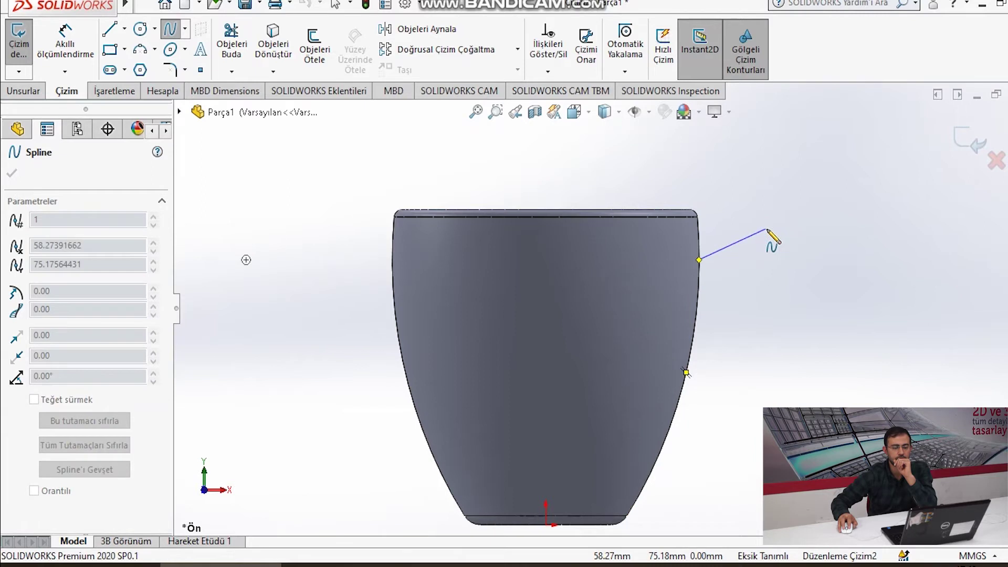
pyautogui.click(767, 229)
pyautogui.click(811, 289)
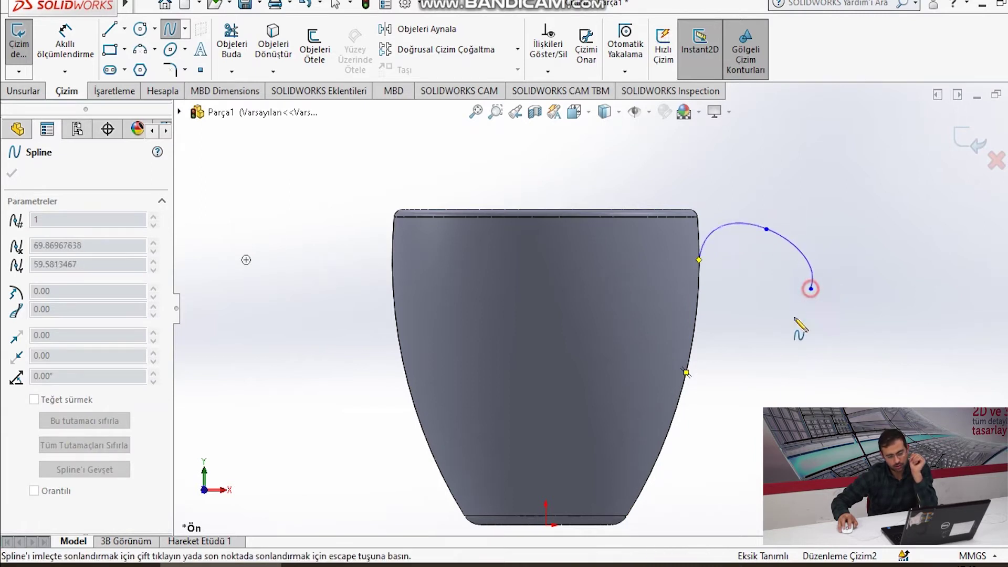
pyautogui.click(770, 345)
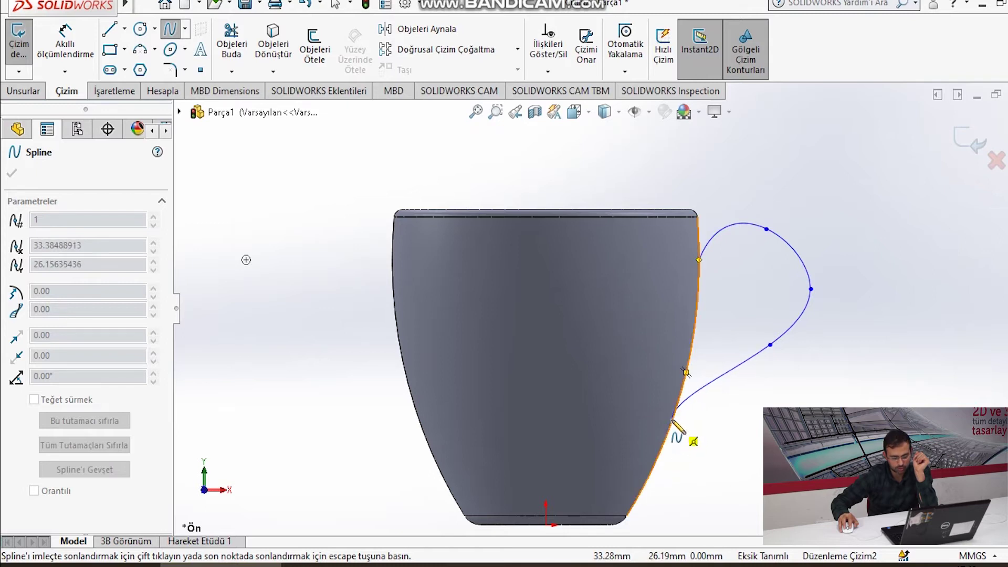
pyautogui.click(677, 410)
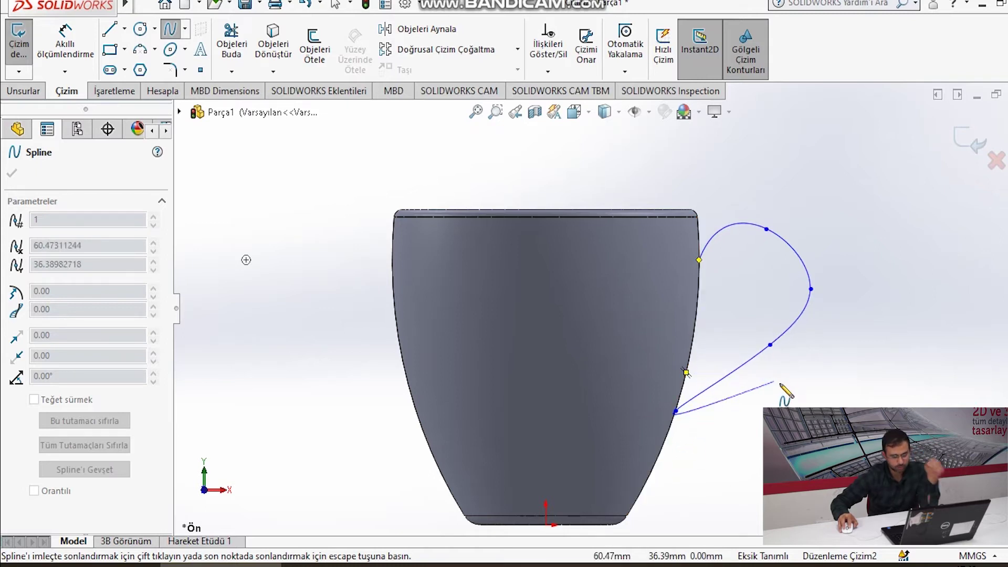
pyautogui.press('Escape')
pyautogui.moveTo(767, 229)
pyautogui.mouseDown()
pyautogui.moveTo(806, 256)
pyautogui.moveTo(798, 315)
pyautogui.mouseUp()
pyautogui.scroll(-2, 677, 412)
pyautogui.scroll(-4, 679, 414)
pyautogui.scroll(-2, 647, 398)
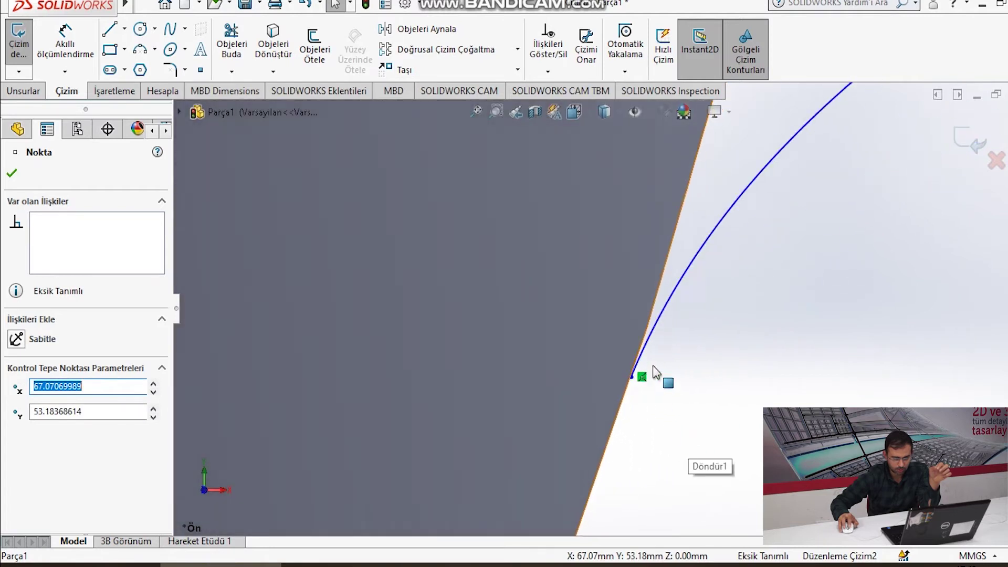
pyautogui.scroll(-2, 614, 378)
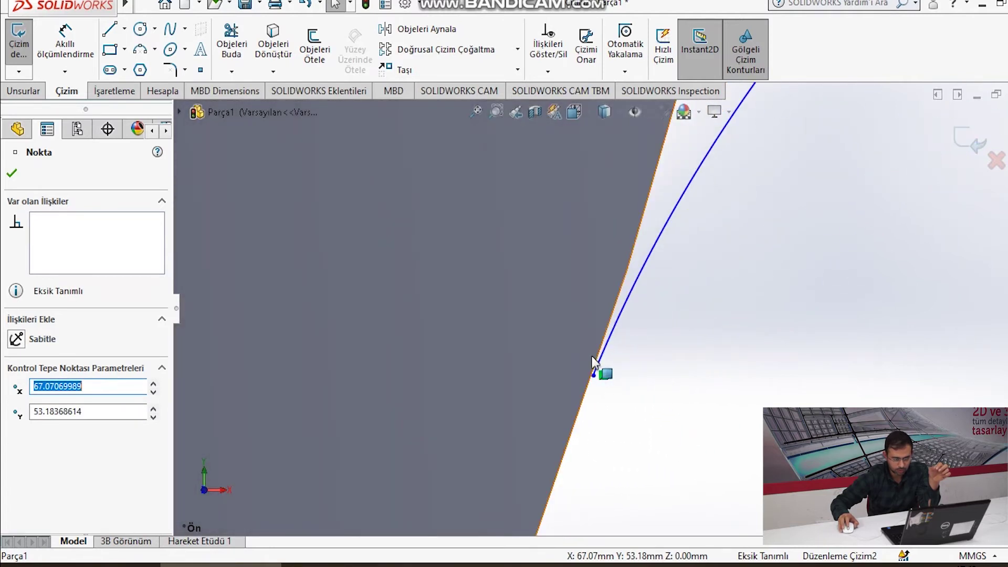
pyautogui.click(607, 317)
pyautogui.scroll(2, 609, 336)
pyautogui.scroll(2, 630, 336)
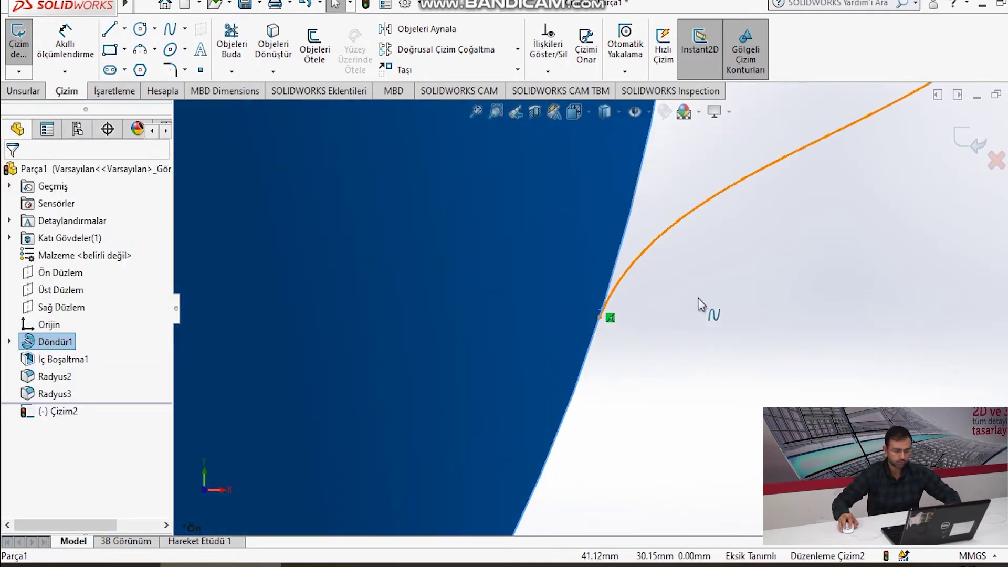
pyautogui.scroll(3, 698, 303)
pyautogui.scroll(3, 602, 305)
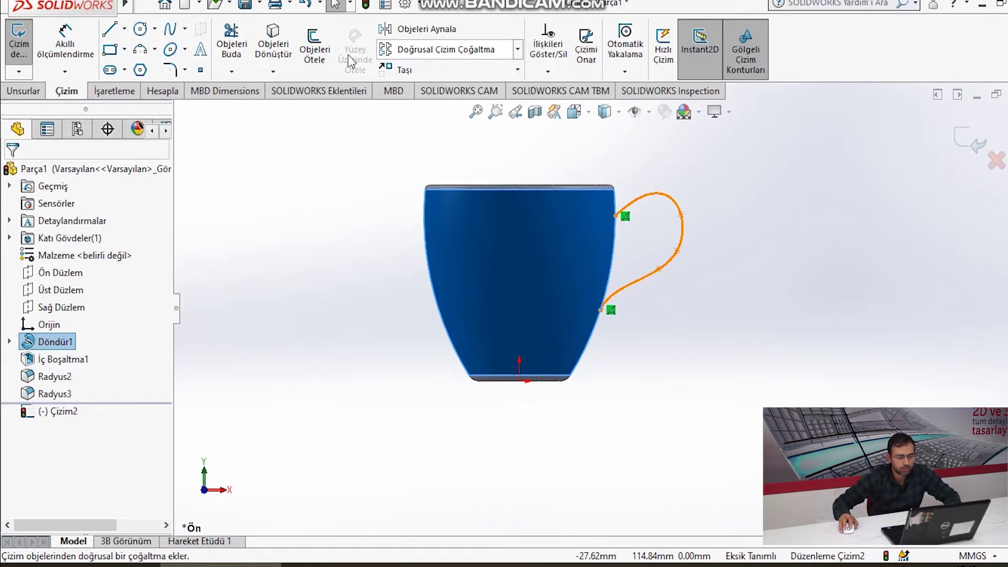
# Convert the cup's right silhouette edge into a 120 mm radius arc in sketch Çizim2.
pyautogui.click(284, 51)
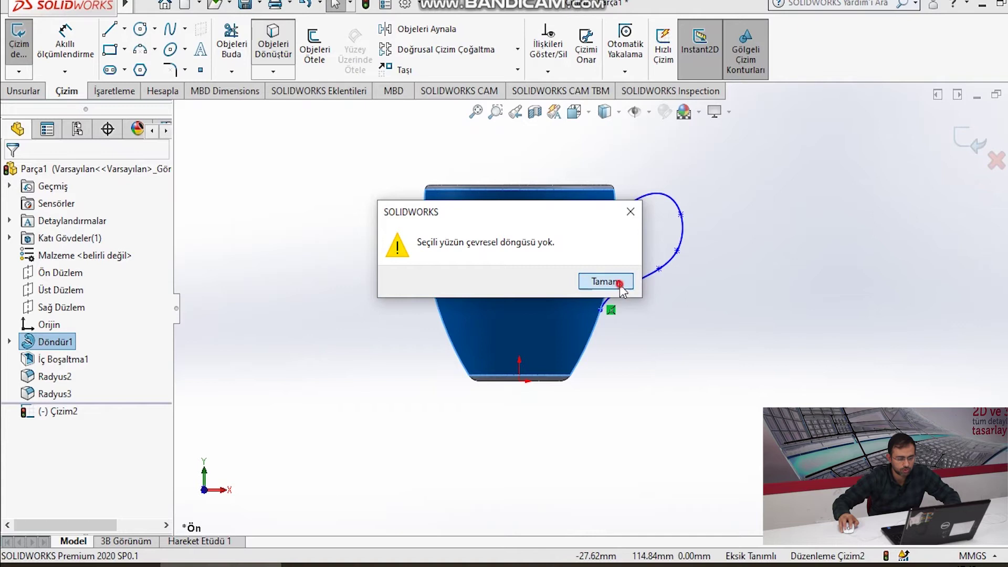
pyautogui.click(619, 284)
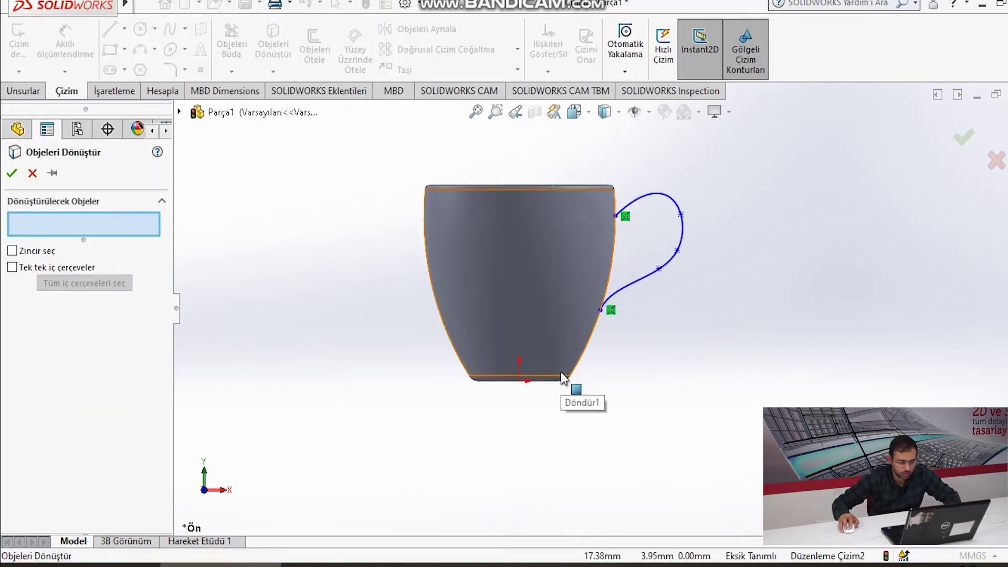
pyautogui.click(593, 333)
pyautogui.press('Return')
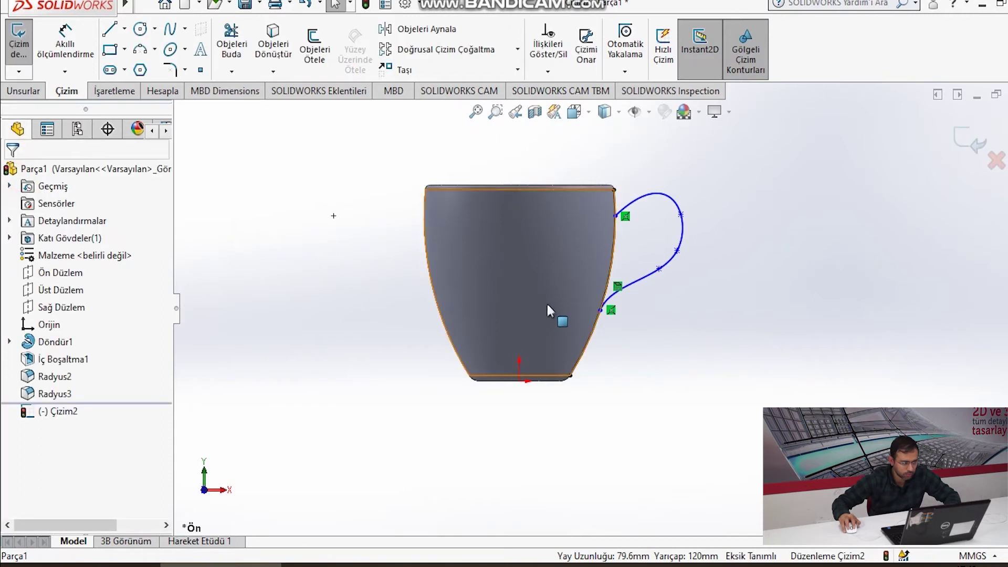
pyautogui.click(592, 340)
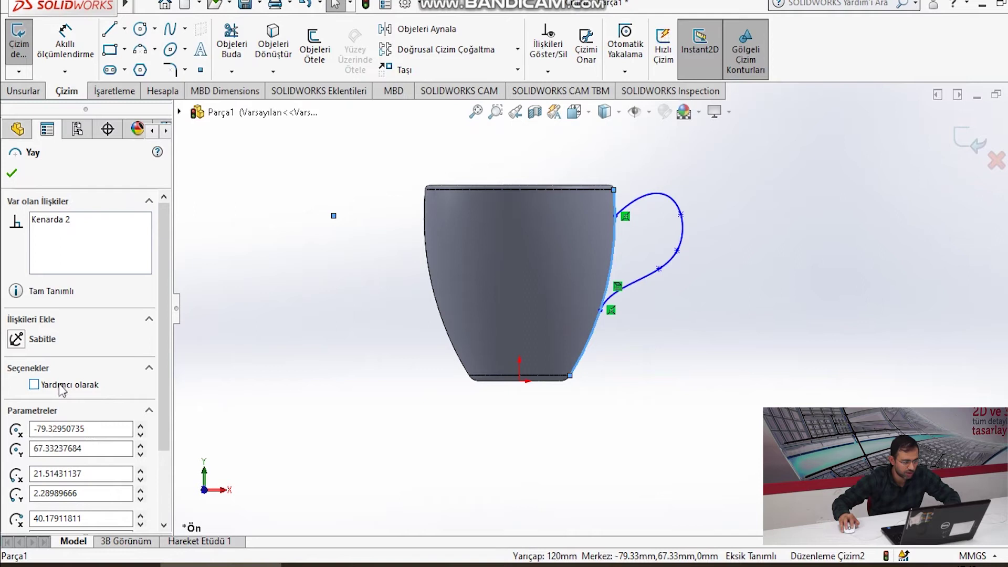
# Close the arc's properties and zoom in on the handle spline's lower end.
pyautogui.click(316, 282)
pyautogui.scroll(-2, 612, 324)
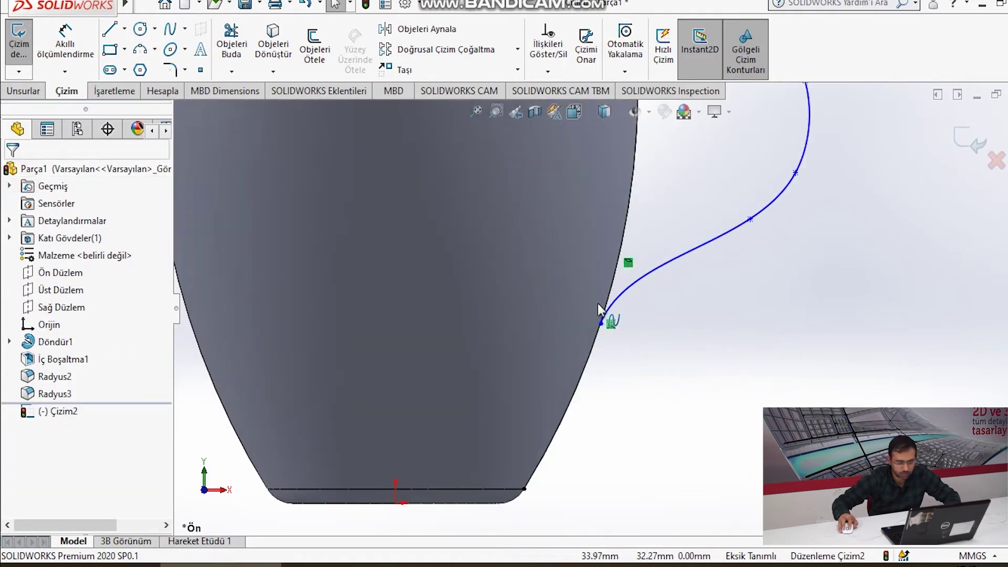
pyautogui.scroll(-2, 604, 336)
pyautogui.scroll(-2, 557, 320)
pyautogui.scroll(-2, 604, 302)
pyautogui.scroll(-1, 604, 311)
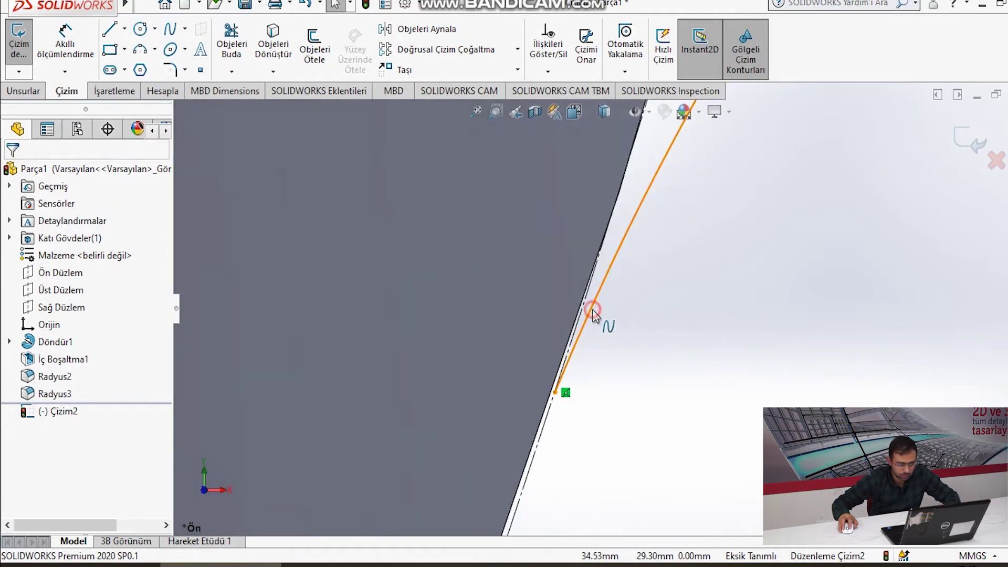
pyautogui.click(592, 311)
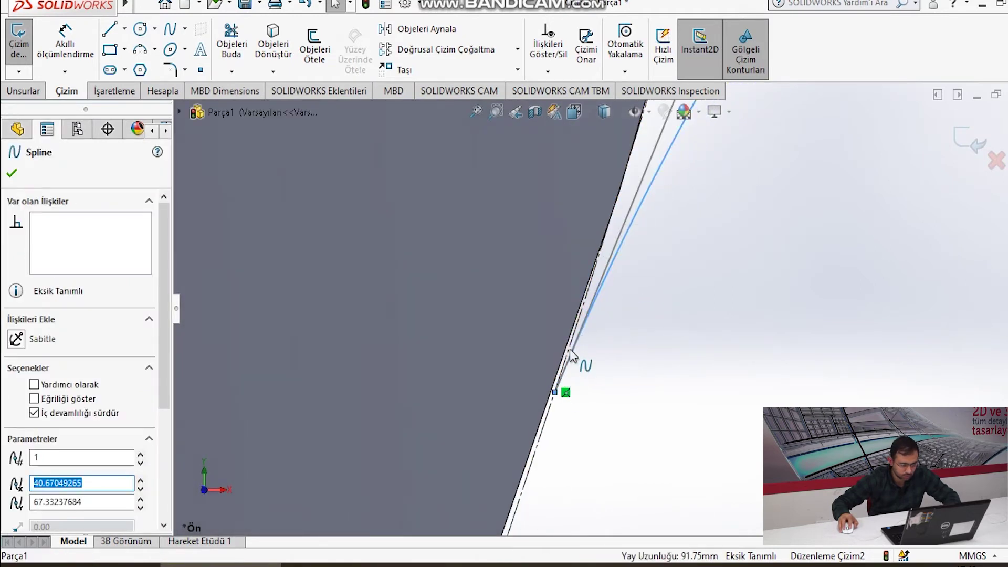
pyautogui.click(602, 388)
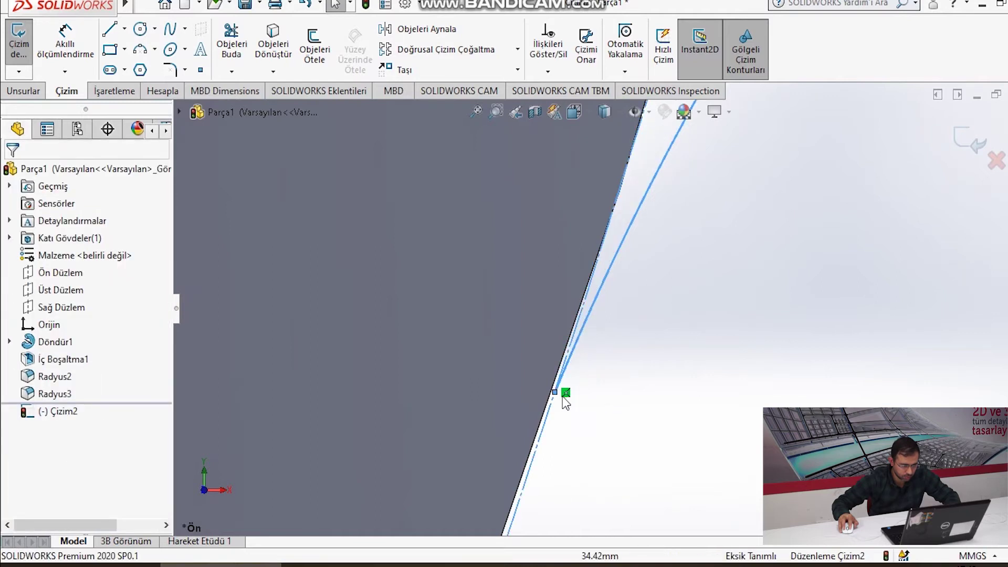
# Drag a spline point up-left to round the handle's outer loop, then orbit to a 3D view.
pyautogui.scroll(2, 579, 410)
pyautogui.scroll(2, 625, 385)
pyautogui.scroll(3, 682, 315)
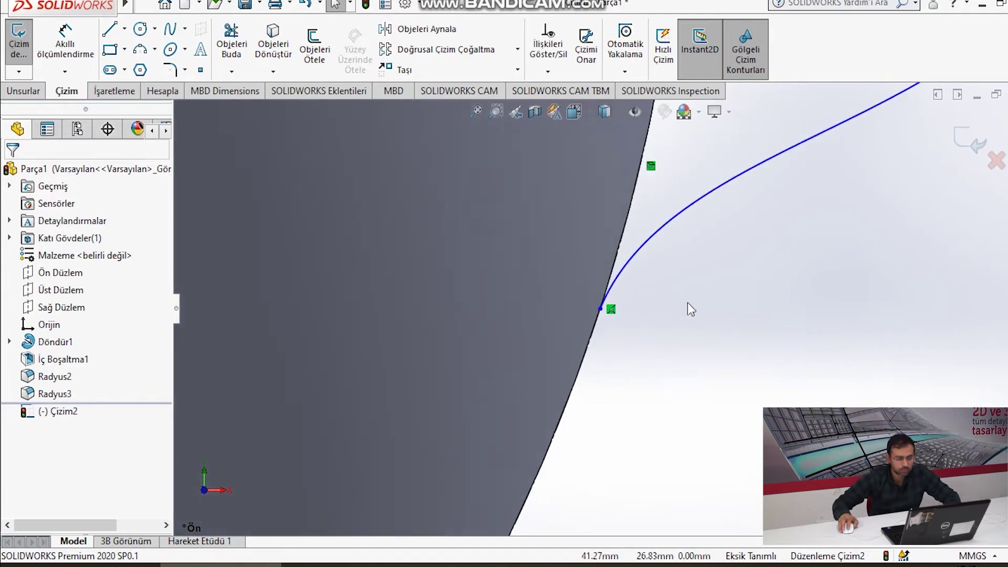
pyautogui.scroll(3, 704, 294)
pyautogui.scroll(-2, 682, 181)
pyautogui.scroll(-3, 648, 231)
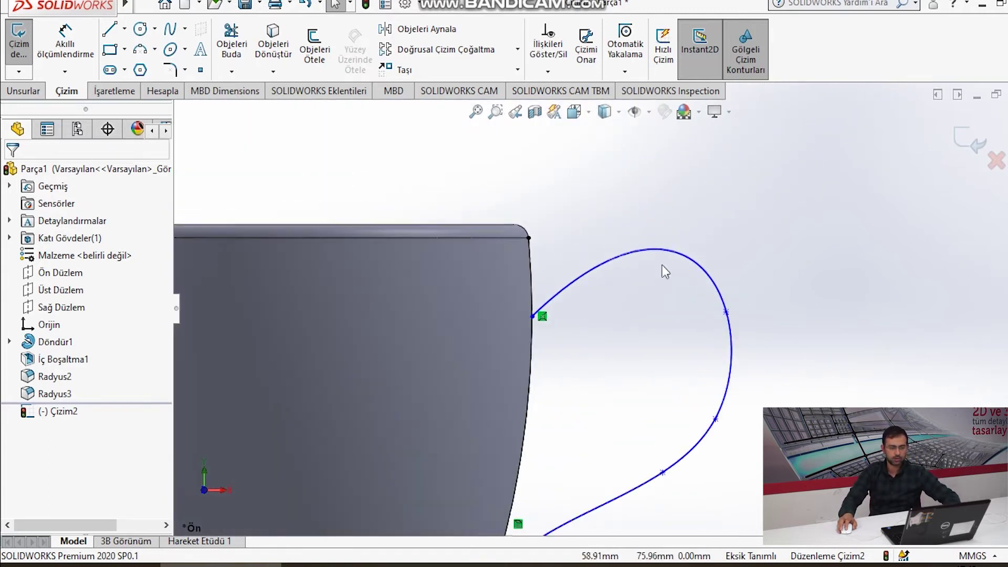
pyautogui.moveTo(726, 313)
pyautogui.mouseDown()
pyautogui.moveTo(670, 307)
pyautogui.moveTo(699, 307)
pyautogui.moveTo(724, 338)
pyautogui.mouseUp()
pyautogui.scroll(3, 669, 349)
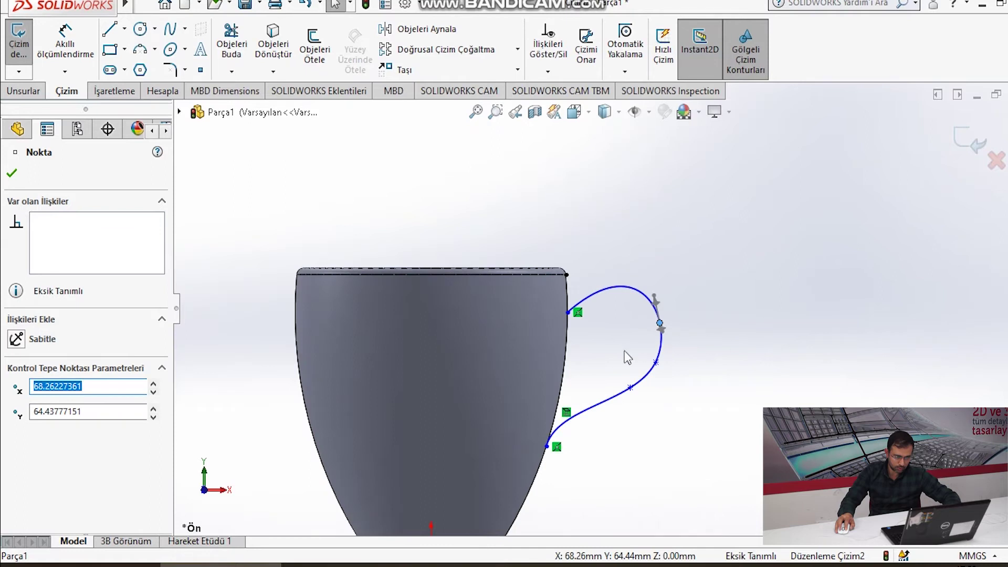
pyautogui.scroll(-2, 651, 343)
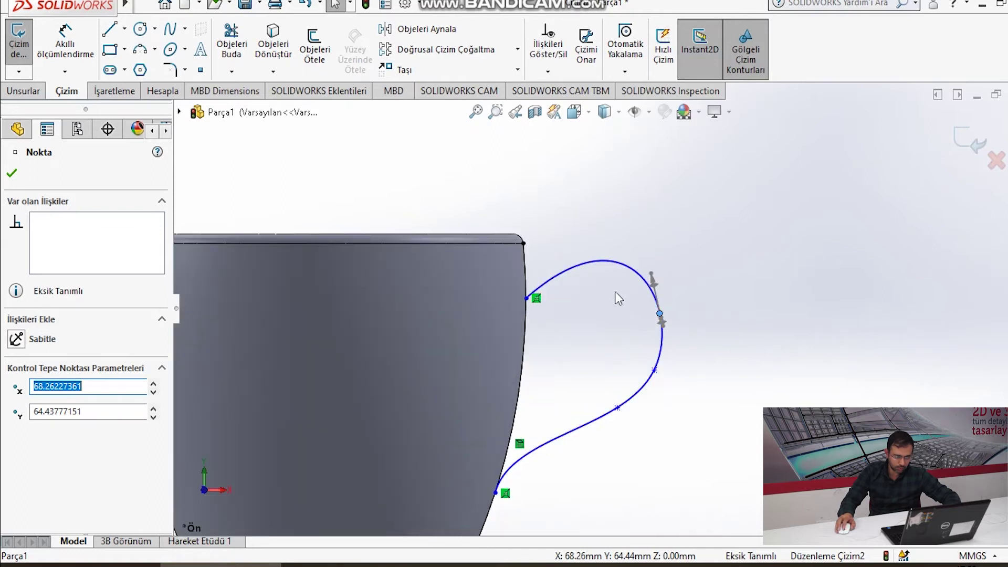
pyautogui.scroll(3, 721, 379)
pyautogui.moveTo(663, 343)
pyautogui.mouseDown(button='middle')
pyautogui.moveTo(645, 396)
pyautogui.moveTo(603, 449)
pyautogui.moveTo(646, 383)
pyautogui.moveTo(640, 263)
pyautogui.mouseUp(button='middle')
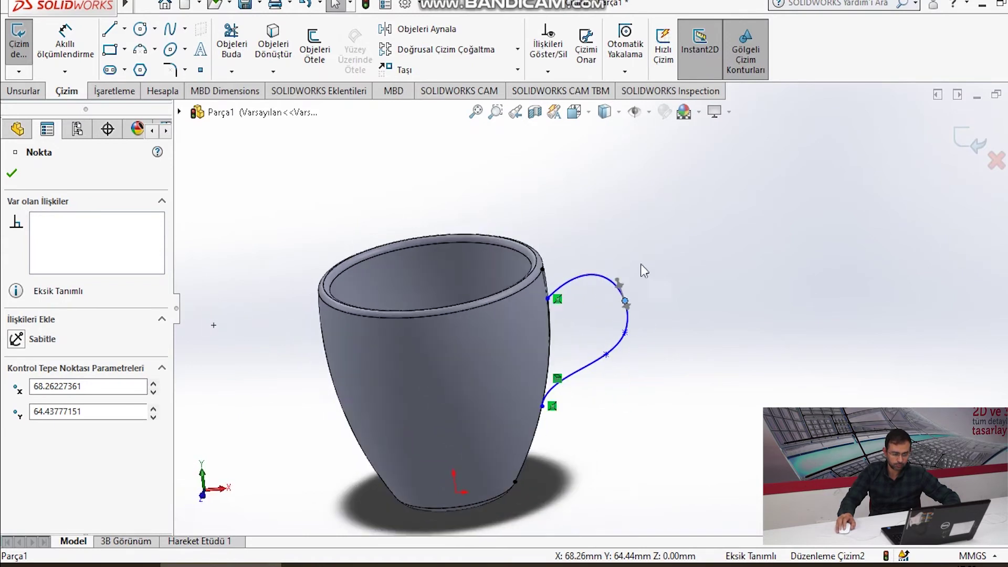
# Exit sketch Çizim2 and pick the handle spline, which measures 88.23 mm.
pyautogui.click(659, 242)
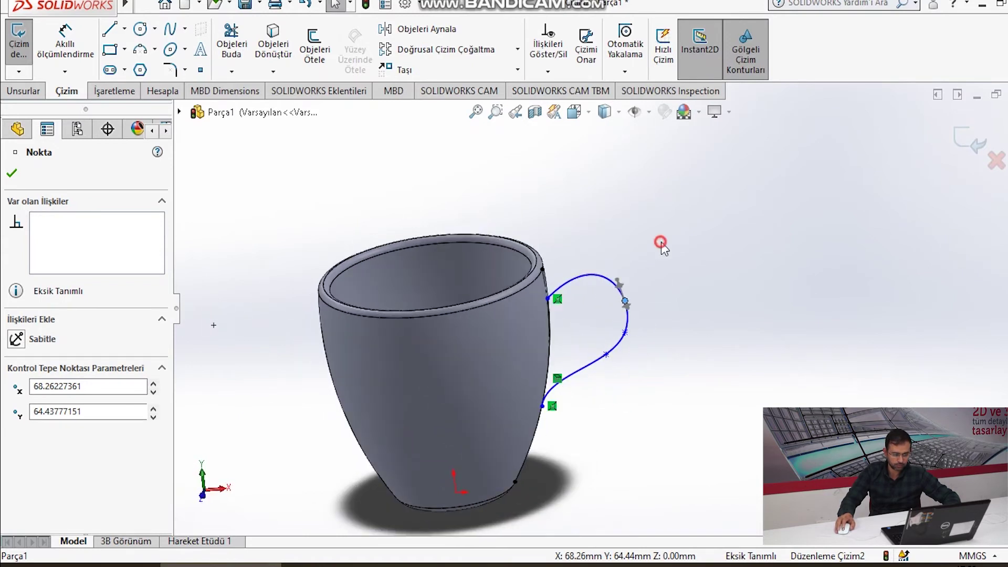
pyautogui.click(970, 140)
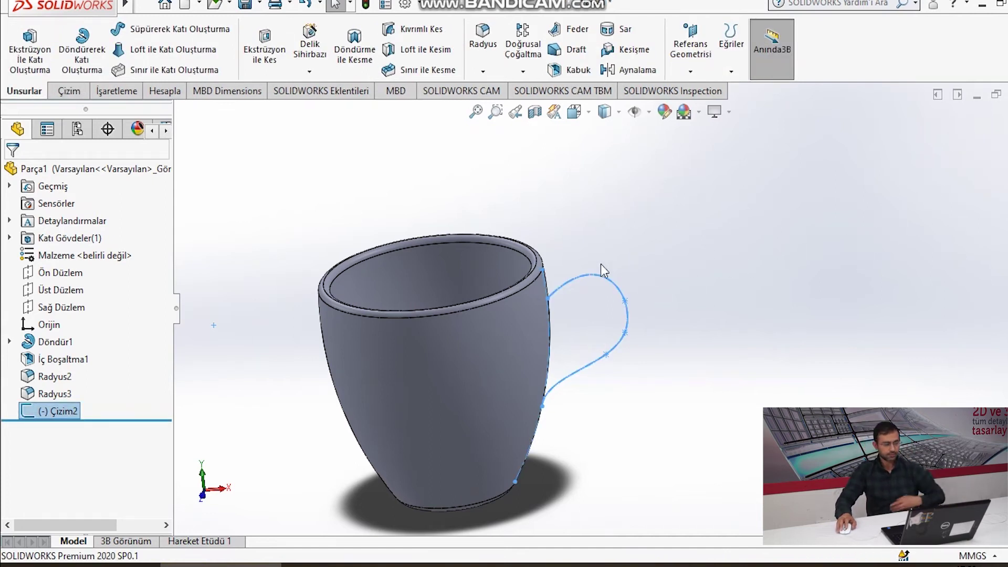
pyautogui.click(751, 295)
pyautogui.moveTo(662, 337)
pyautogui.mouseDown(button='middle')
pyautogui.moveTo(598, 285)
pyautogui.moveTo(643, 333)
pyautogui.moveTo(690, 332)
pyautogui.moveTo(668, 271)
pyautogui.mouseUp(button='middle')
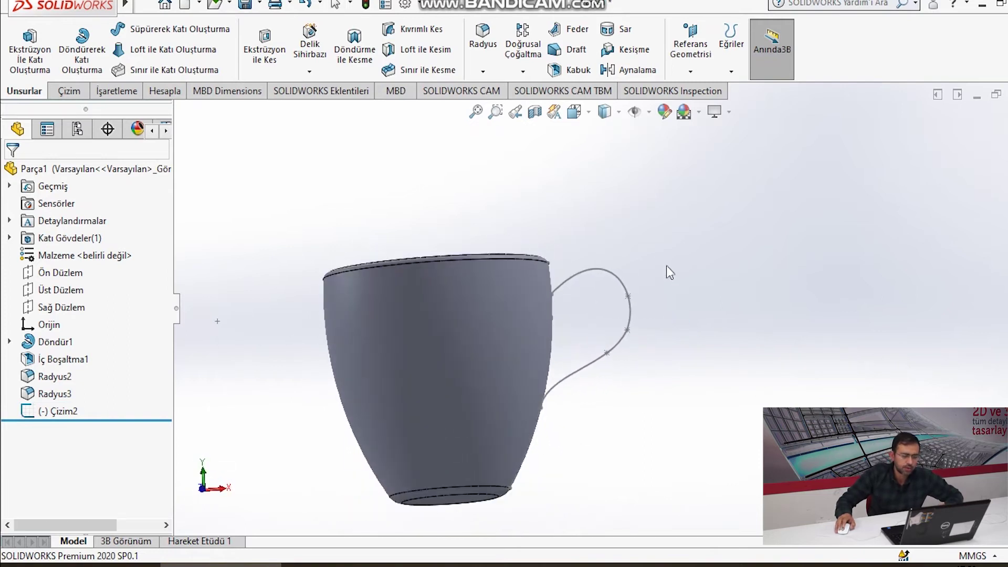
pyautogui.click(631, 315)
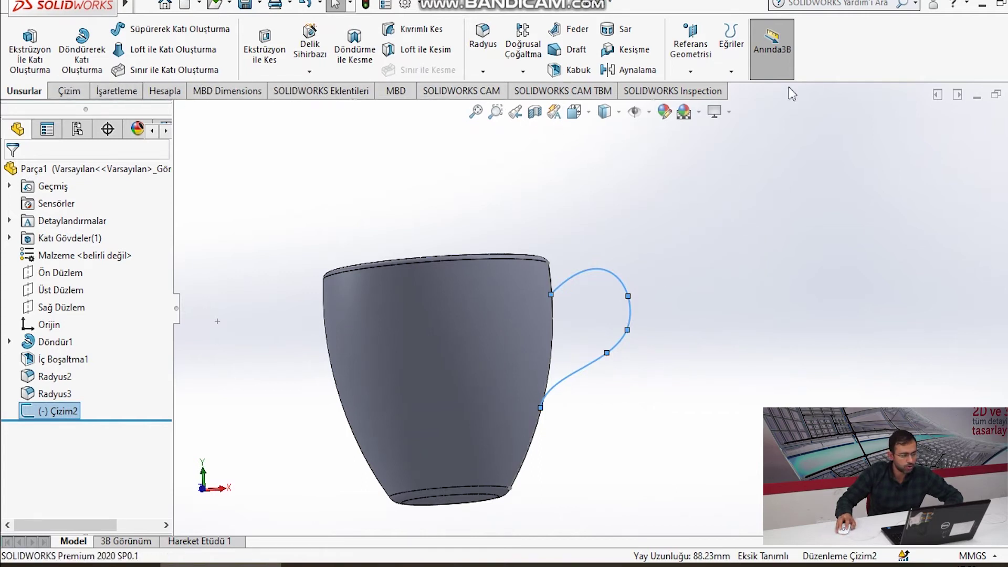
# Create plane Düzlem1 perpendicular to the handle spline at its endpoint Nokta1.
pyautogui.click(690, 71)
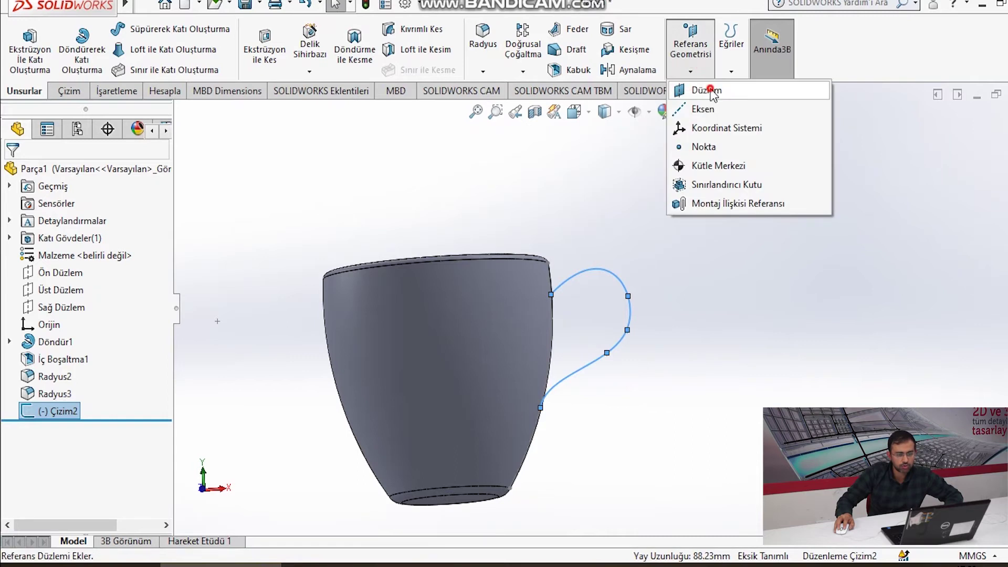
pyautogui.click(578, 370)
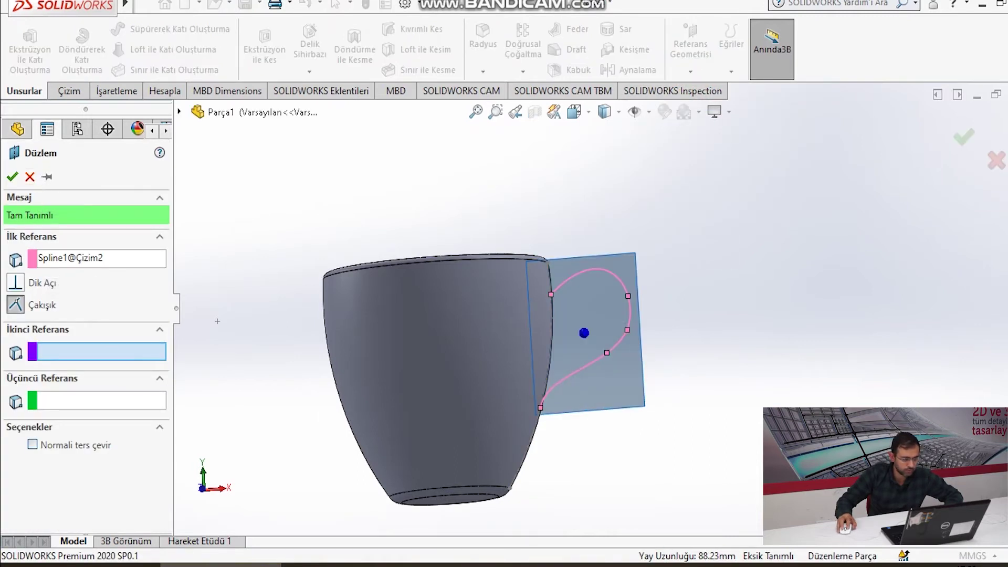
pyautogui.moveTo(738, 378); pyautogui.dragTo(745, 386, button='middle')
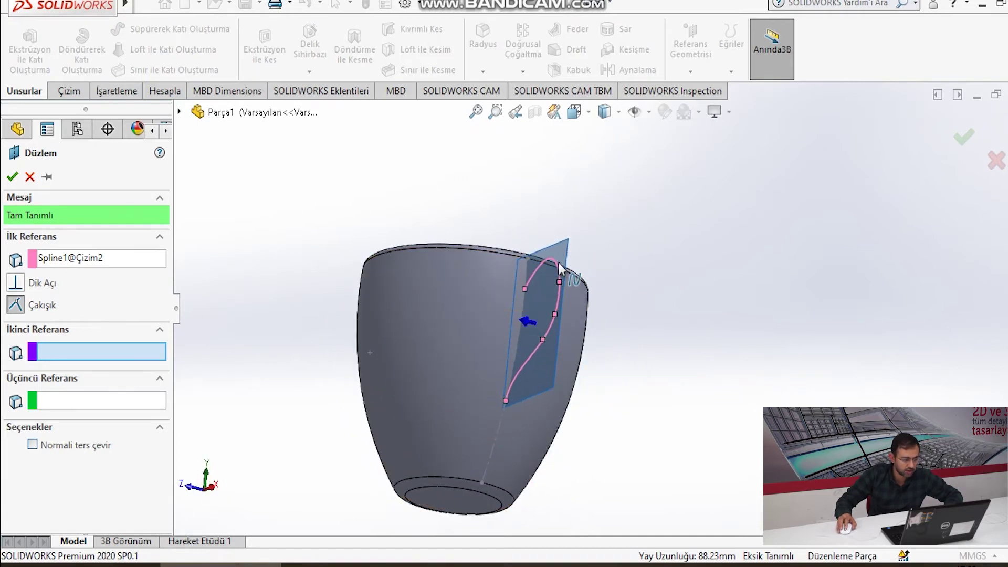
pyautogui.click(525, 288)
pyautogui.moveTo(535, 327); pyautogui.dragTo(621, 386, button='middle')
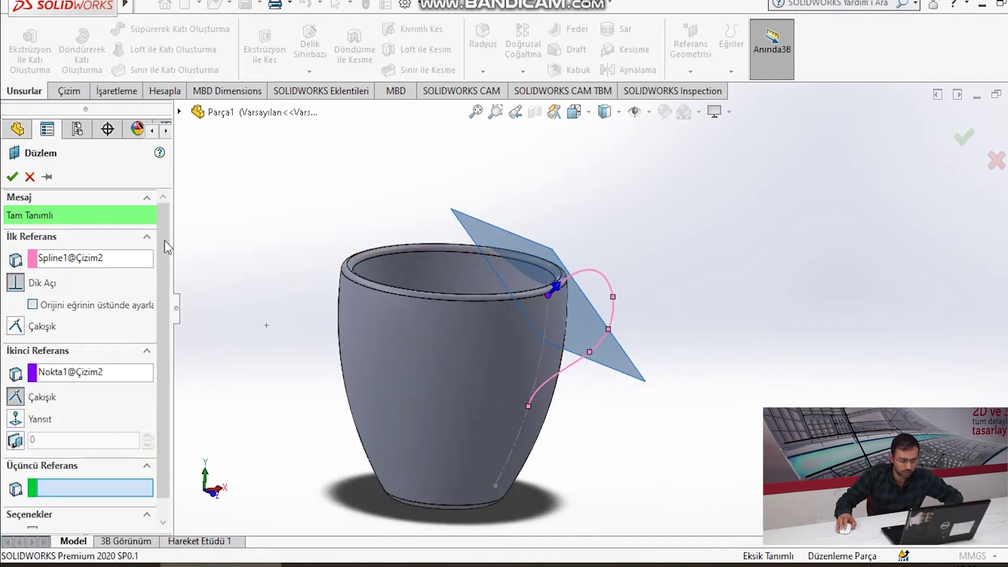
pyautogui.click(13, 177)
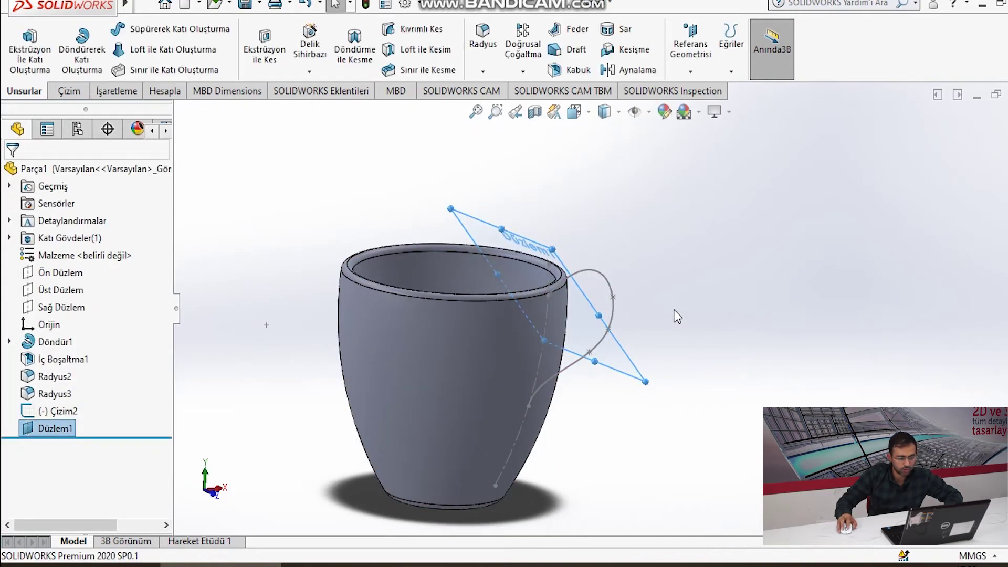
pyautogui.moveTo(894, 340); pyautogui.dragTo(764, 377, button='middle')
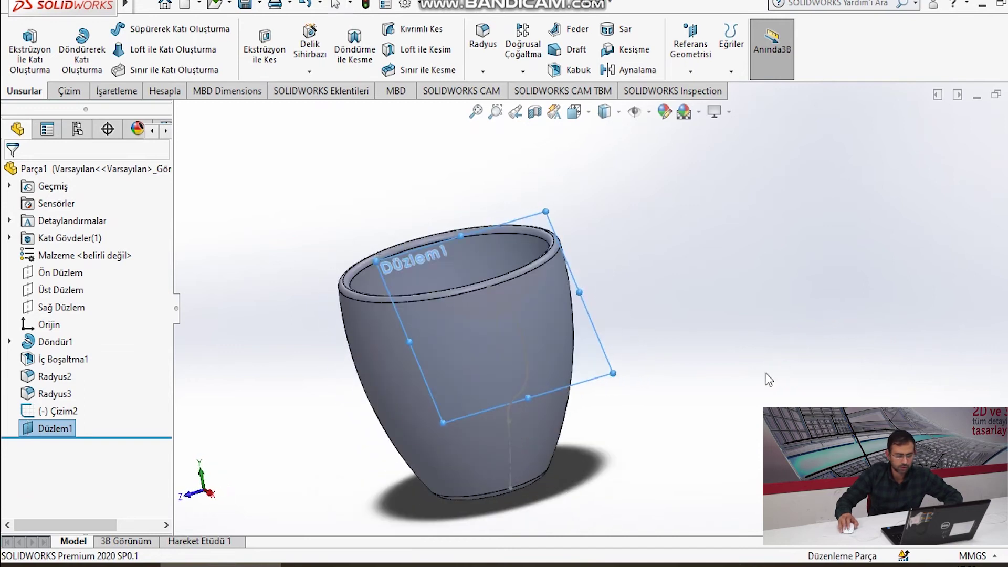
pyautogui.scroll(-3, 569, 268)
pyautogui.scroll(-1, 570, 269)
# Start a new sketch on Düzlem1 and turn the view Normal To it.
pyautogui.rightClick(502, 152)
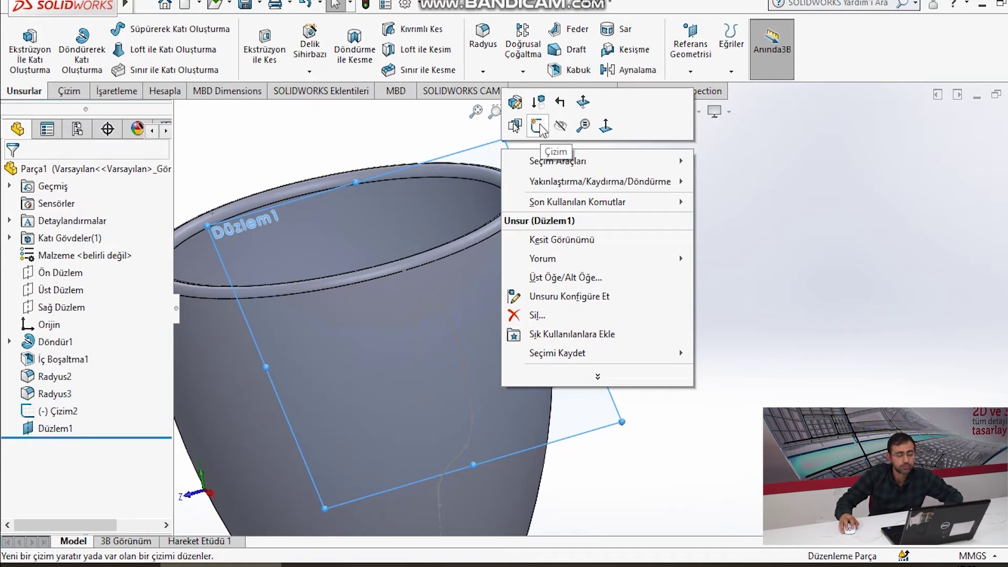
pyautogui.click(537, 126)
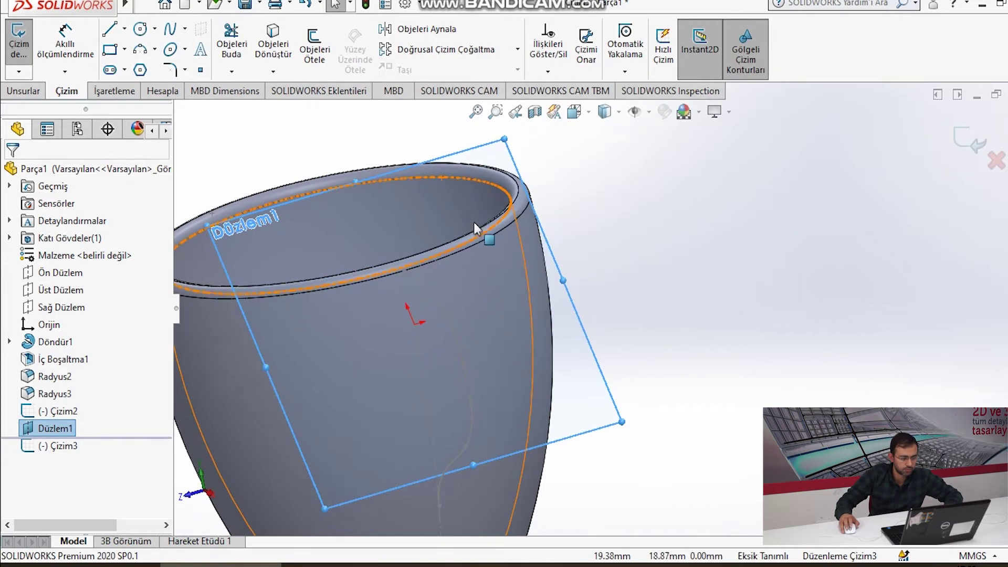
pyautogui.moveTo(672, 333)
pyautogui.mouseDown(button='middle')
pyautogui.moveTo(557, 310)
pyautogui.moveTo(534, 353)
pyautogui.moveTo(513, 348)
pyautogui.mouseUp(button='middle')
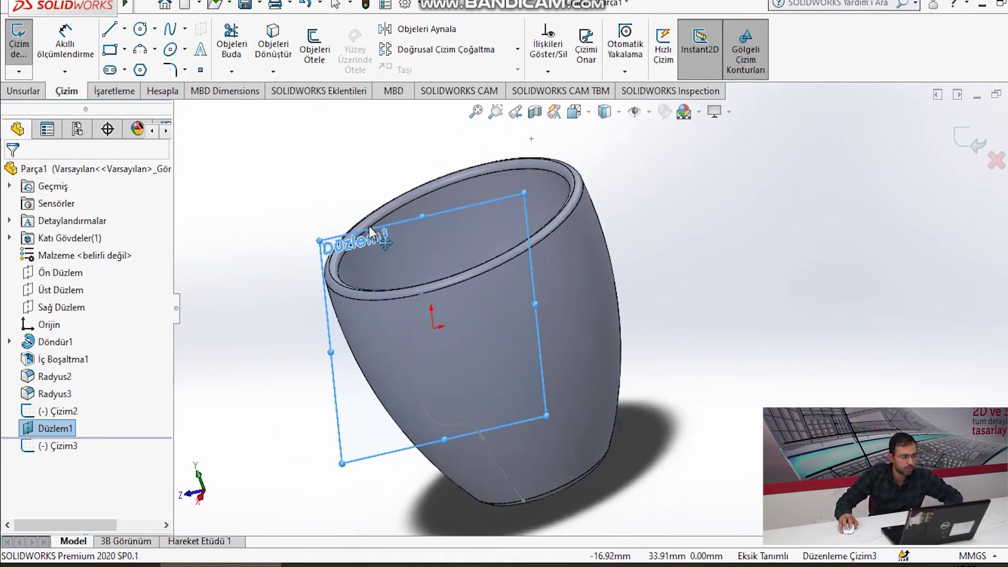
pyautogui.click(155, 28)
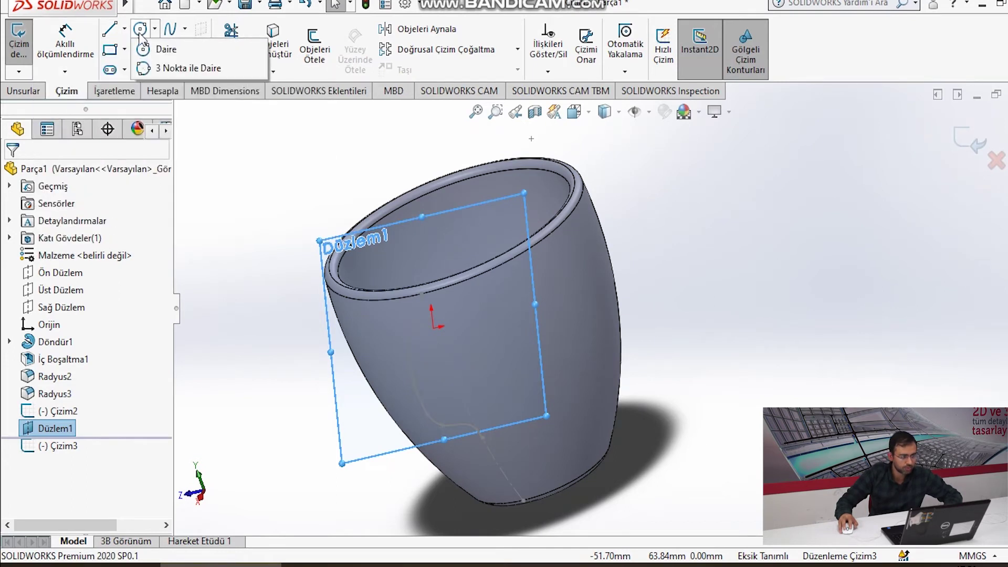
pyautogui.click(160, 48)
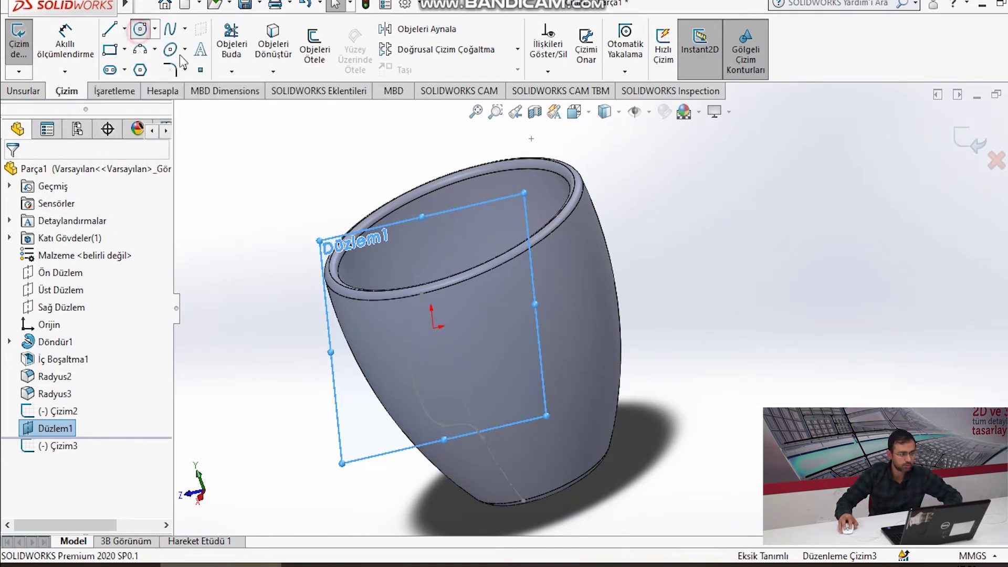
pyautogui.click(141, 30)
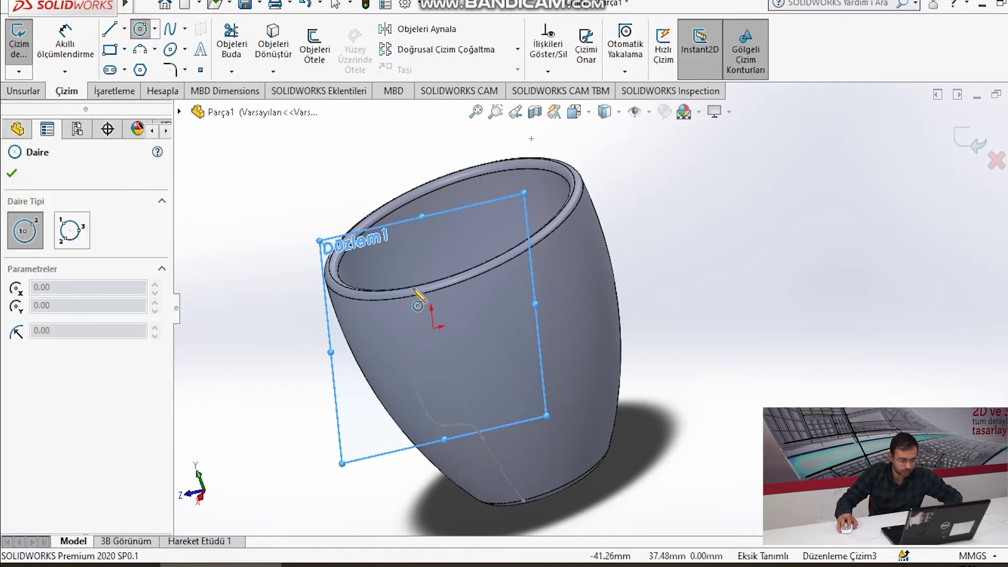
pyautogui.hotkey('ctrl', '8')
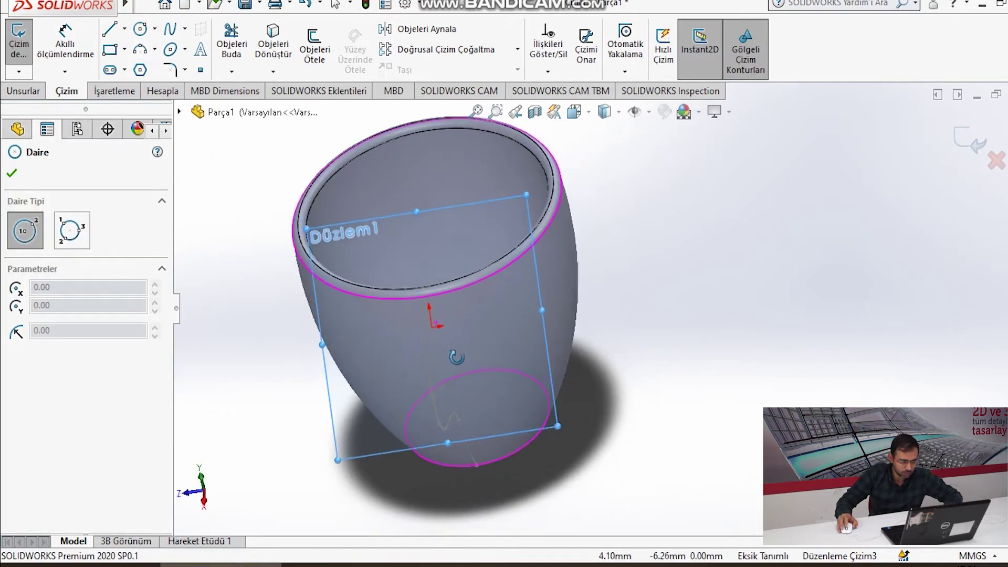
# Draw a circle centred on the sketch origin at the handle end.
pyautogui.scroll(-3, 449, 341)
pyautogui.scroll(-3, 506, 347)
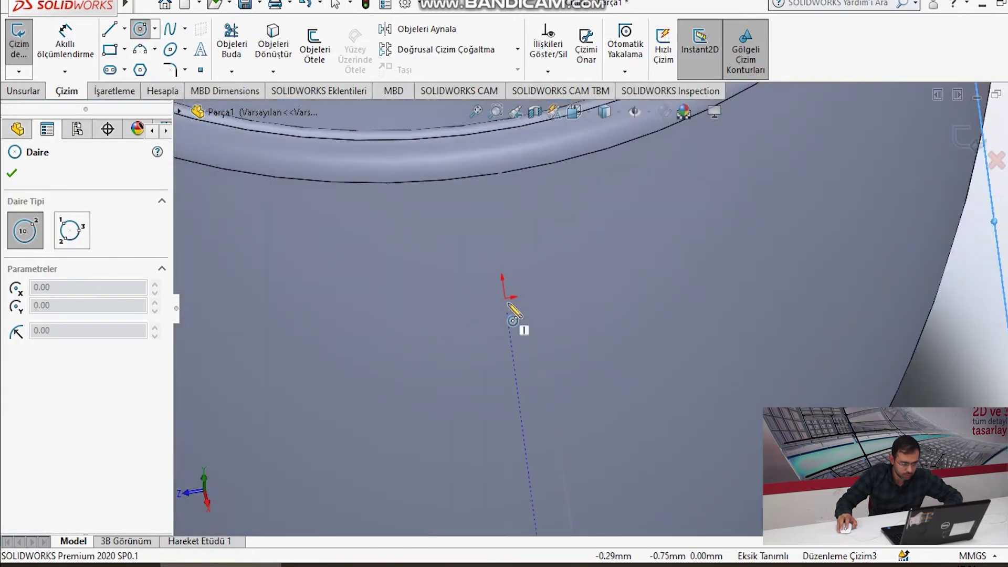
pyautogui.scroll(2, 526, 314)
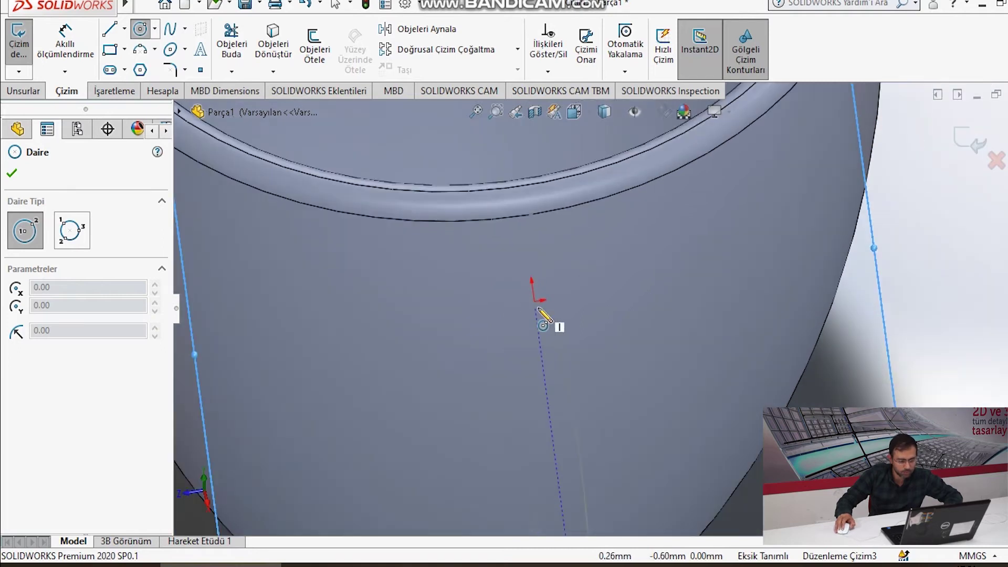
pyautogui.scroll(1, 558, 326)
pyautogui.scroll(-1, 573, 326)
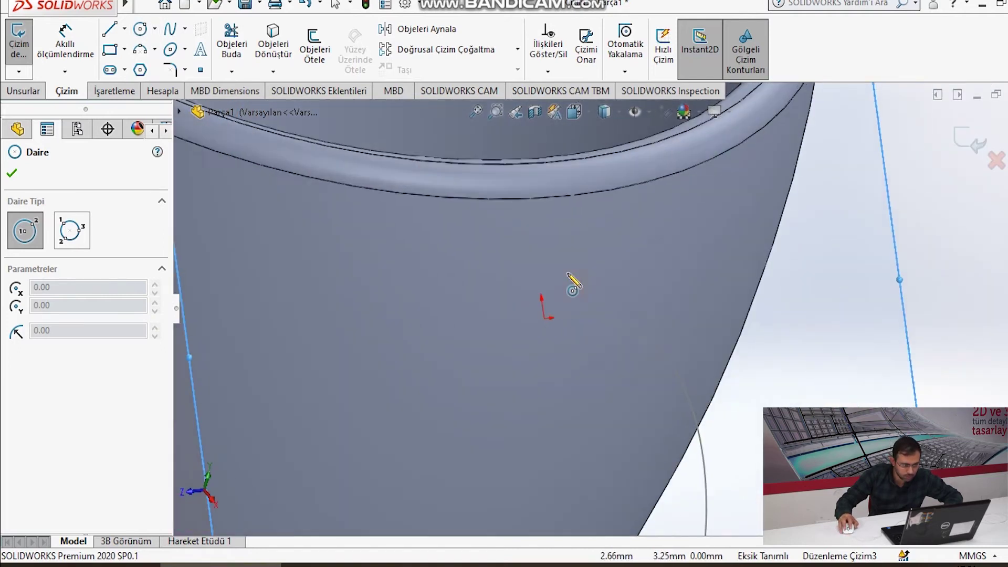
pyautogui.click(544, 319)
pyautogui.click(581, 331)
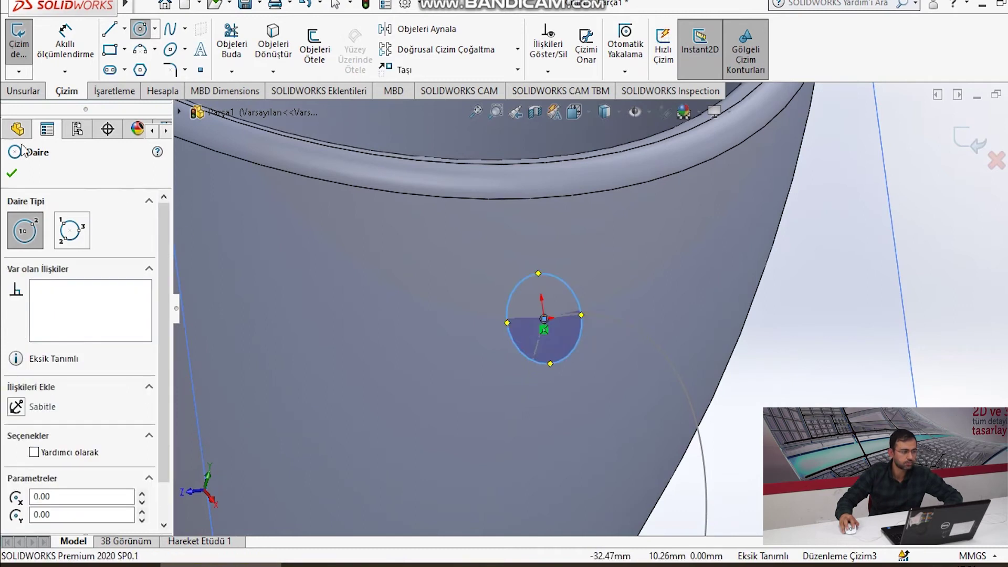
# Dimension the circle to 10 mm diameter and close sketch Çizim3.
pyautogui.click(65, 39)
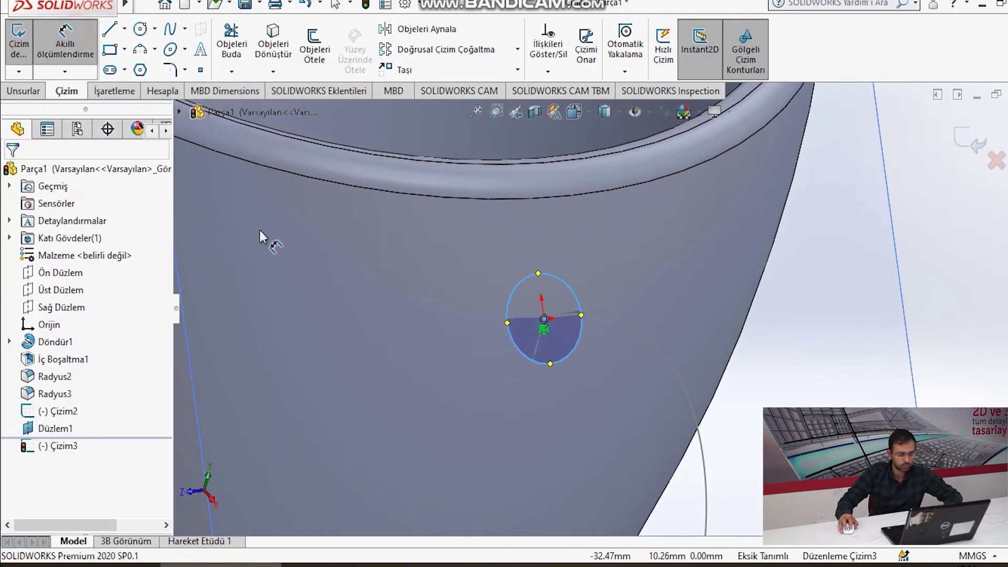
pyautogui.click(510, 297)
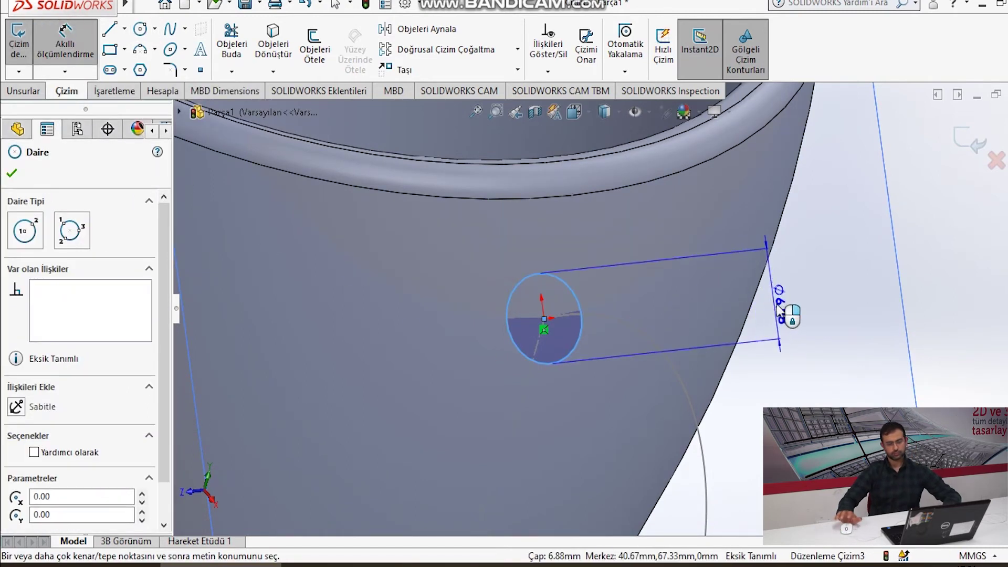
pyautogui.click(778, 310)
pyautogui.write('10')
pyautogui.press('Return')
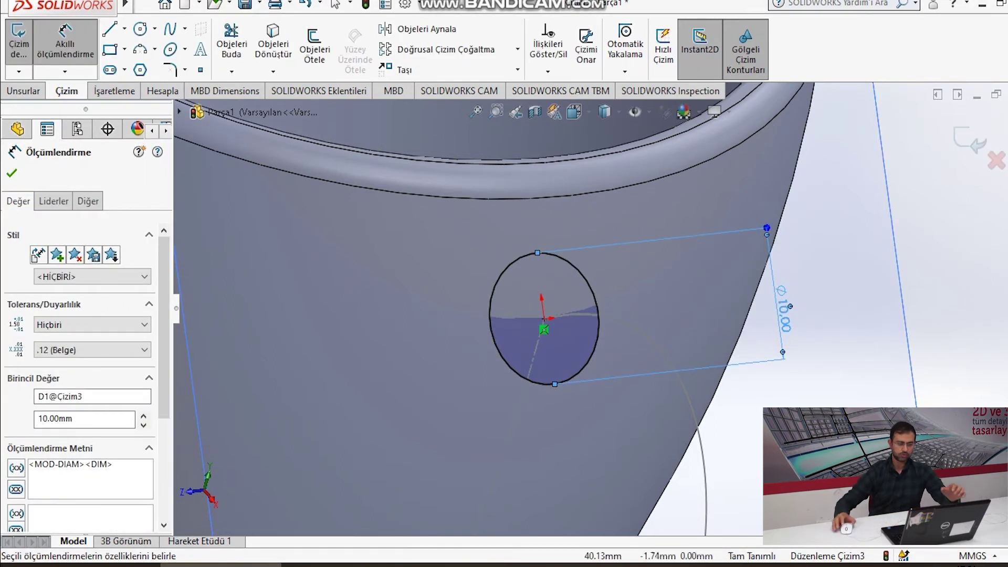
pyautogui.click(967, 143)
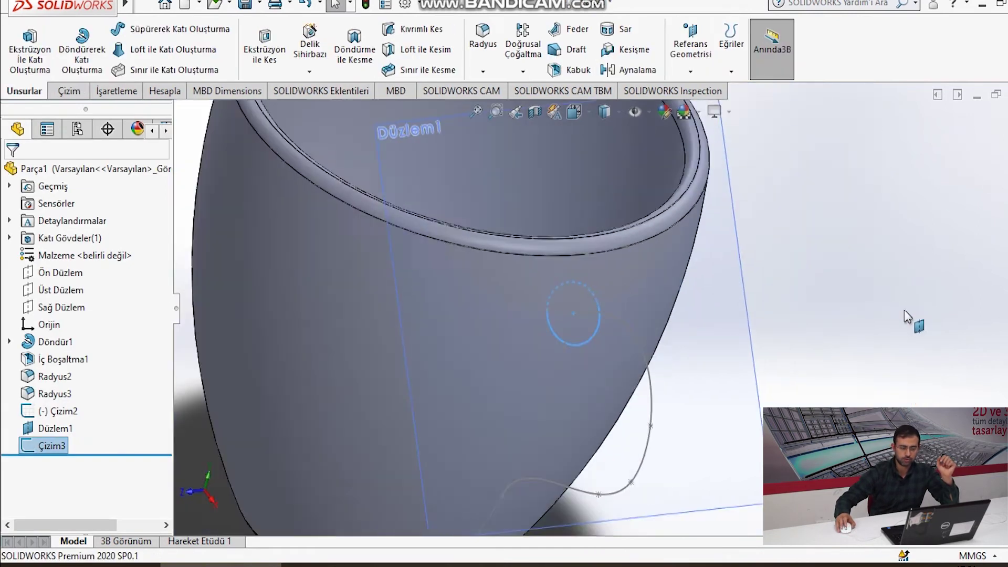
pyautogui.scroll(2, 887, 347)
pyautogui.scroll(3, 877, 364)
pyautogui.moveTo(733, 389)
pyautogui.mouseDown(button='middle')
pyautogui.moveTo(787, 270)
pyautogui.moveTo(813, 338)
pyautogui.mouseUp(button='middle')
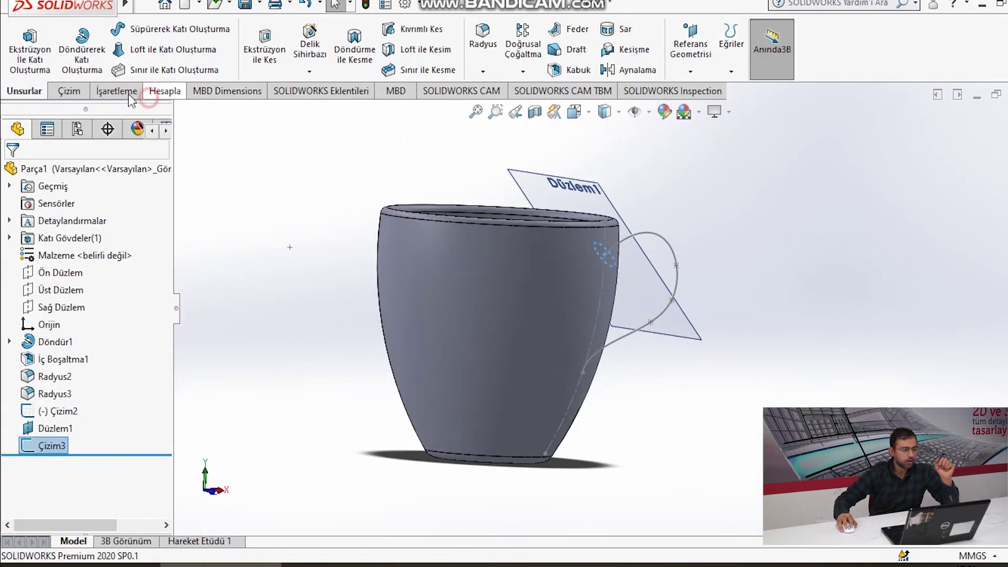
# Set up a Swept Boss/Base with circle Çizim3 as profile and spline Çizim2 as path.
pyautogui.click(164, 91)
pyautogui.click(22, 93)
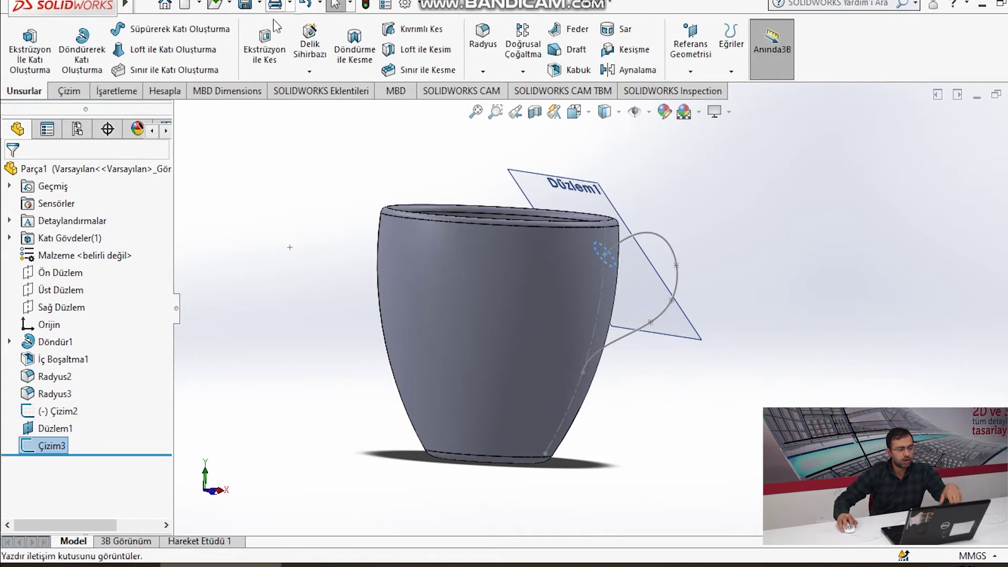
pyautogui.click(215, 30)
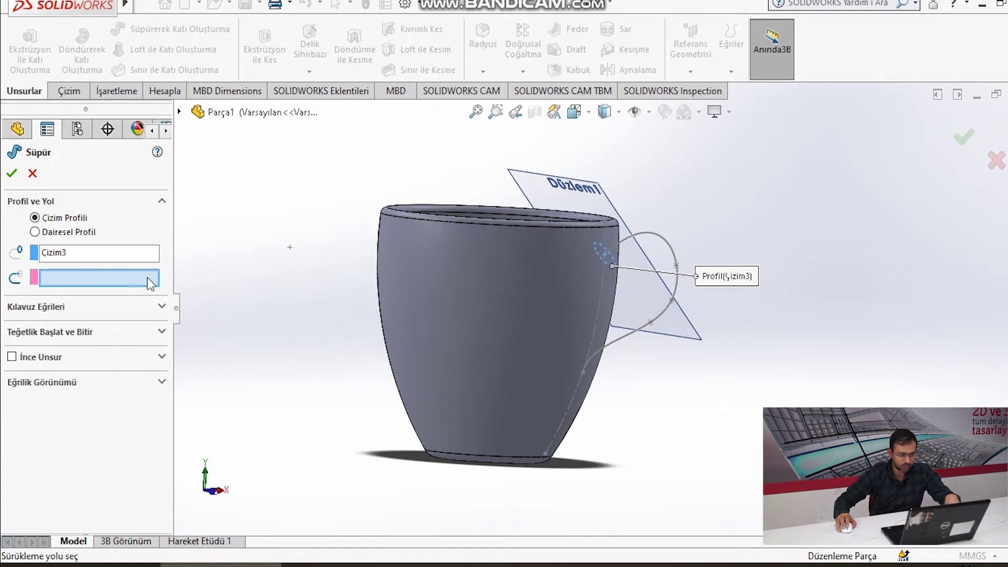
pyautogui.moveTo(708, 286); pyautogui.dragTo(594, 289, button='middle')
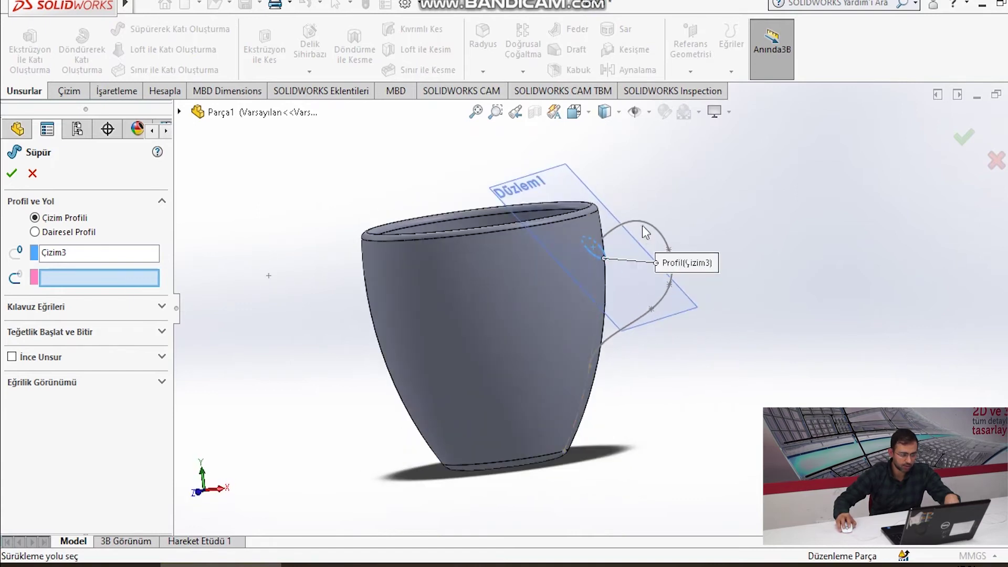
pyautogui.rightClick(88, 258)
pyautogui.click(138, 265)
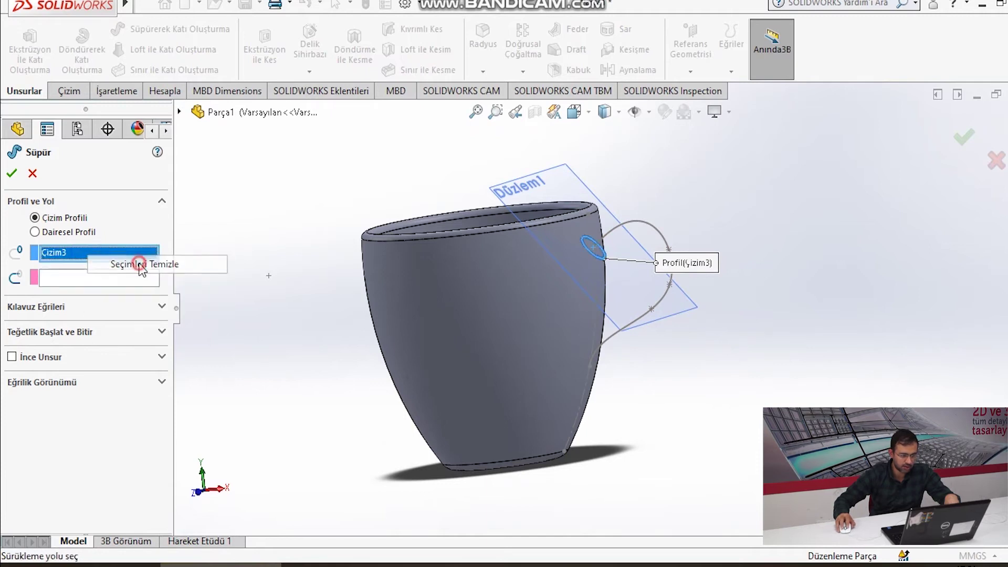
pyautogui.click(599, 258)
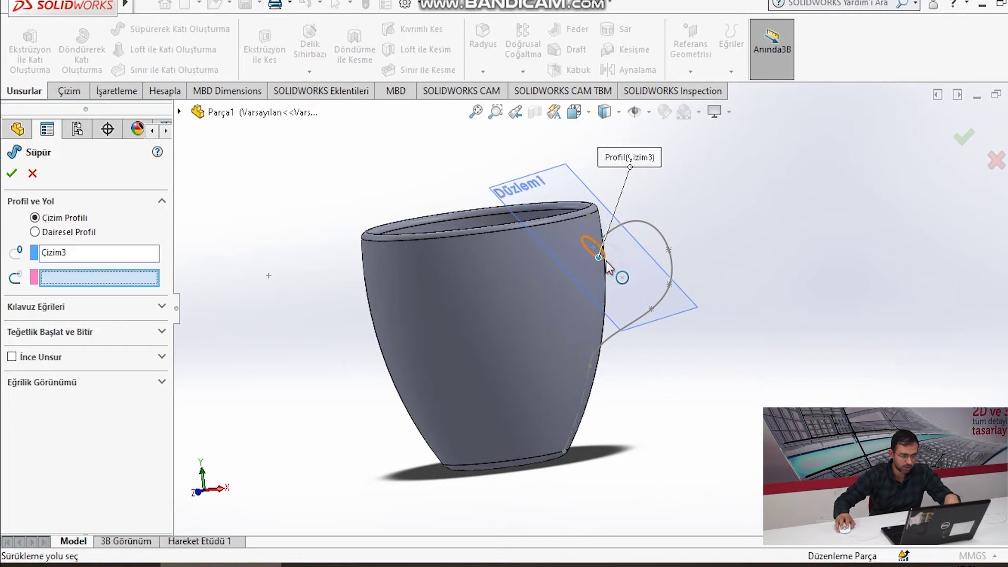
pyautogui.click(630, 219)
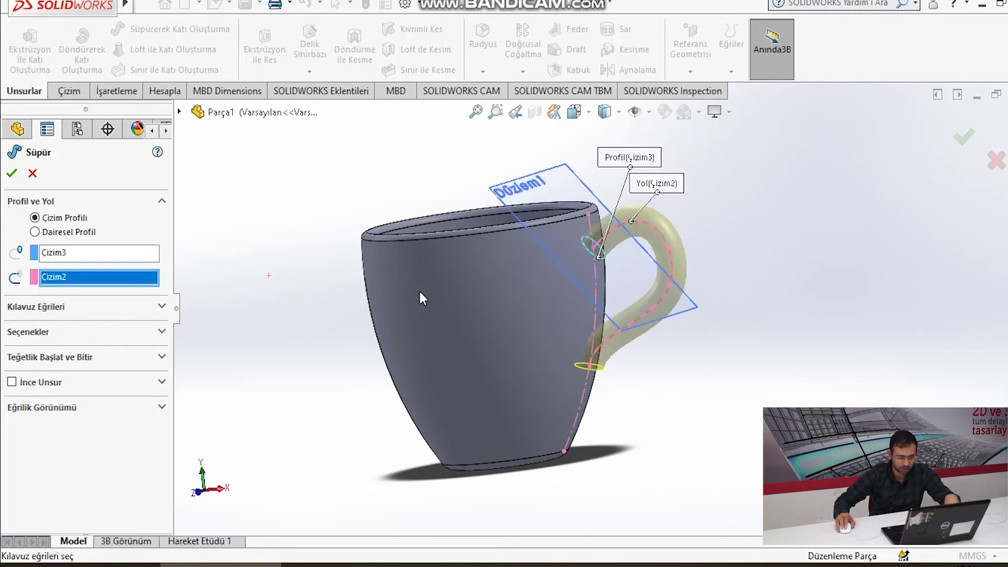
# Check the handle preview, accept sweep Süpür1, and orbit to inspect the handle junction.
pyautogui.moveTo(420, 292); pyautogui.dragTo(524, 346, button='middle')
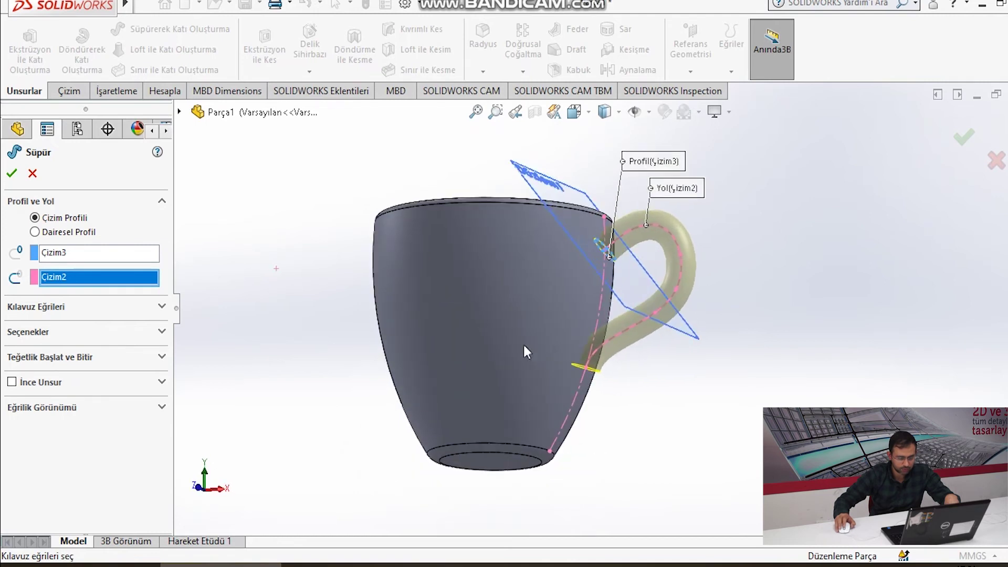
pyautogui.scroll(-2, 630, 362)
pyautogui.scroll(-3, 630, 349)
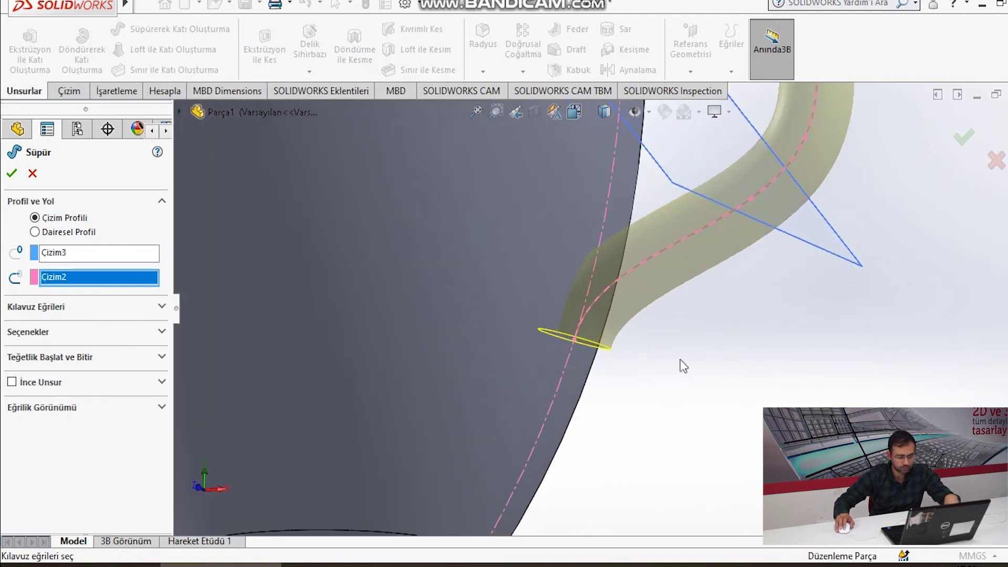
pyautogui.scroll(3, 683, 362)
pyautogui.moveTo(628, 340)
pyautogui.mouseDown(button='middle')
pyautogui.moveTo(607, 299)
pyautogui.moveTo(655, 328)
pyautogui.moveTo(640, 350)
pyautogui.moveTo(659, 397)
pyautogui.moveTo(674, 391)
pyautogui.mouseUp(button='middle')
pyautogui.click(12, 174)
pyautogui.moveTo(641, 390); pyautogui.dragTo(573, 295, button='middle')
pyautogui.scroll(-5, 573, 295)
pyautogui.scroll(-2, 612, 309)
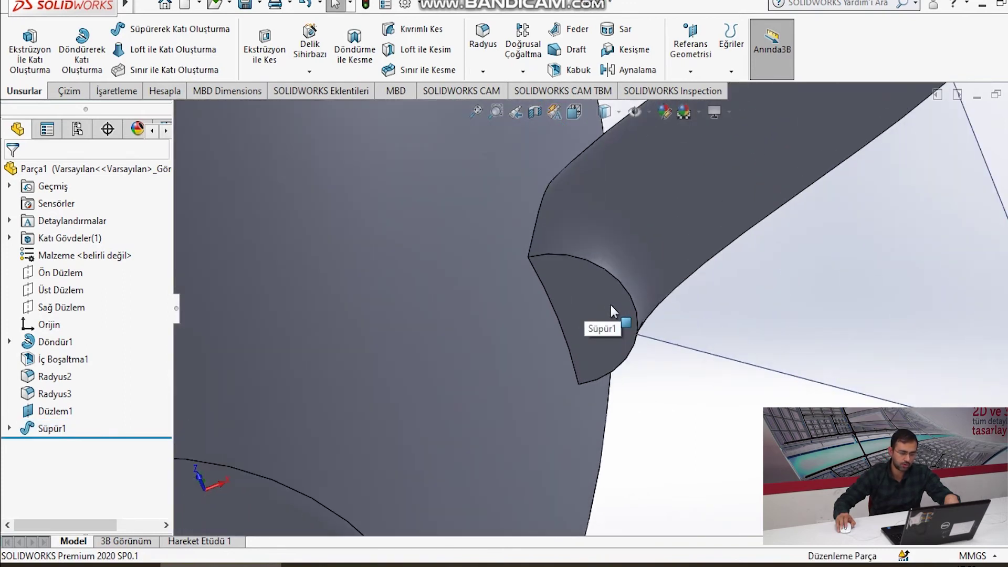
pyautogui.scroll(3, 610, 297)
pyautogui.scroll(-2, 616, 309)
pyautogui.scroll(1, 619, 299)
pyautogui.moveTo(625, 291)
pyautogui.mouseDown(button='middle')
pyautogui.moveTo(657, 423)
pyautogui.moveTo(678, 403)
pyautogui.moveTo(668, 272)
pyautogui.moveTo(707, 285)
pyautogui.moveTo(415, 331)
pyautogui.mouseUp(button='middle')
pyautogui.scroll(4, 698, 400)
pyautogui.scroll(3, 677, 403)
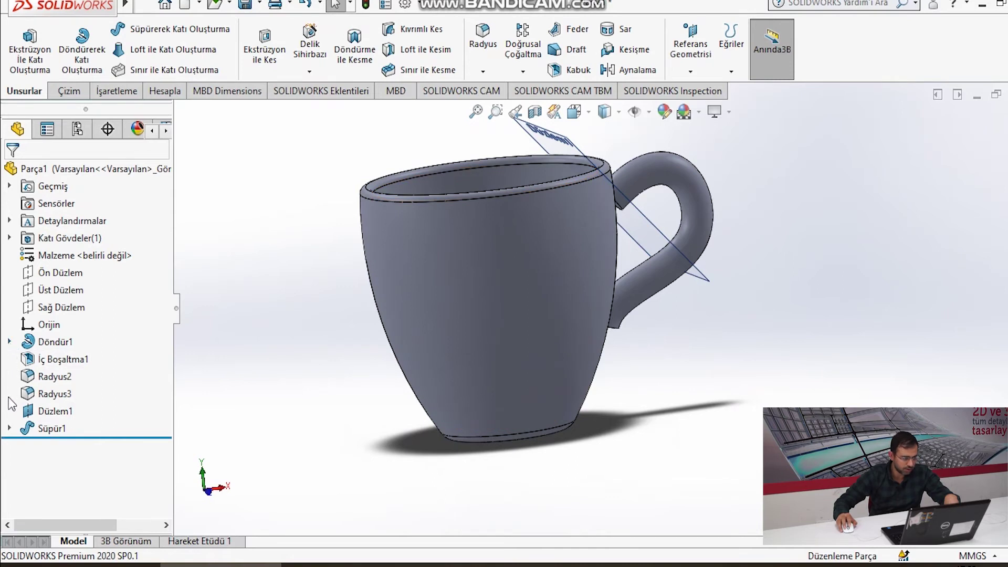
# Delete the handle profile sketch Çizim3 and dismiss the resulting error.
pyautogui.click(8, 428)
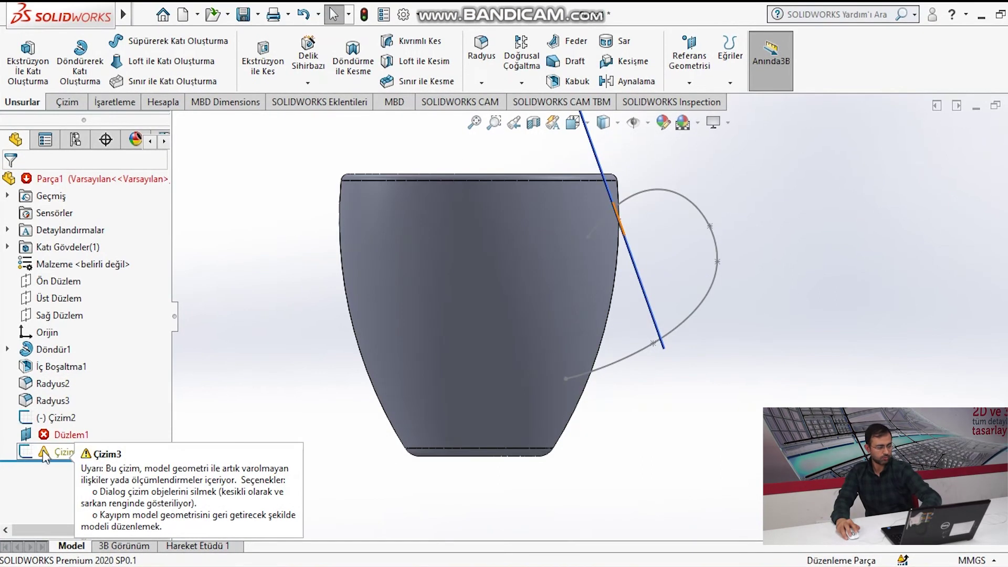
pyautogui.click(58, 451)
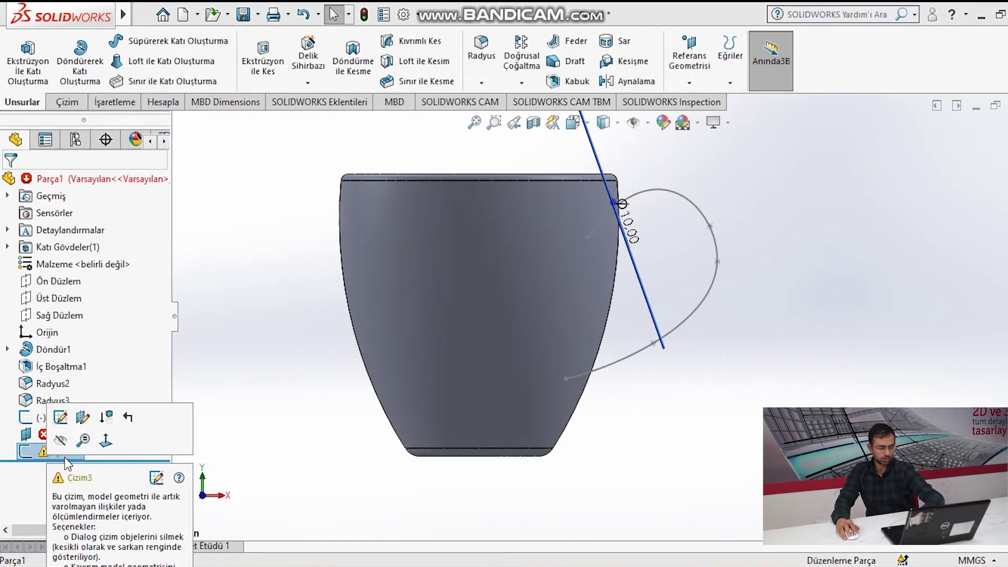
pyautogui.press('Delete')
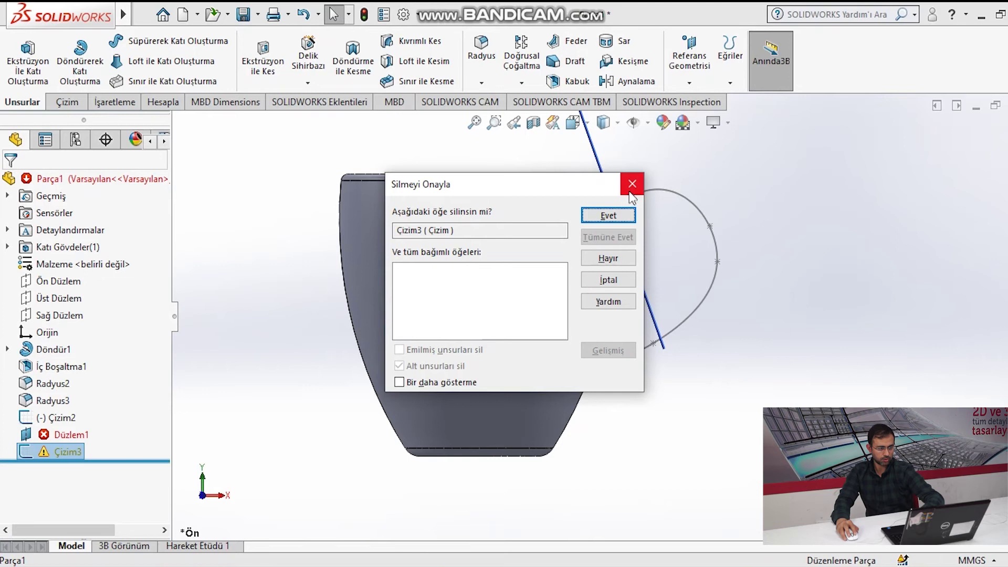
pyautogui.click(632, 185)
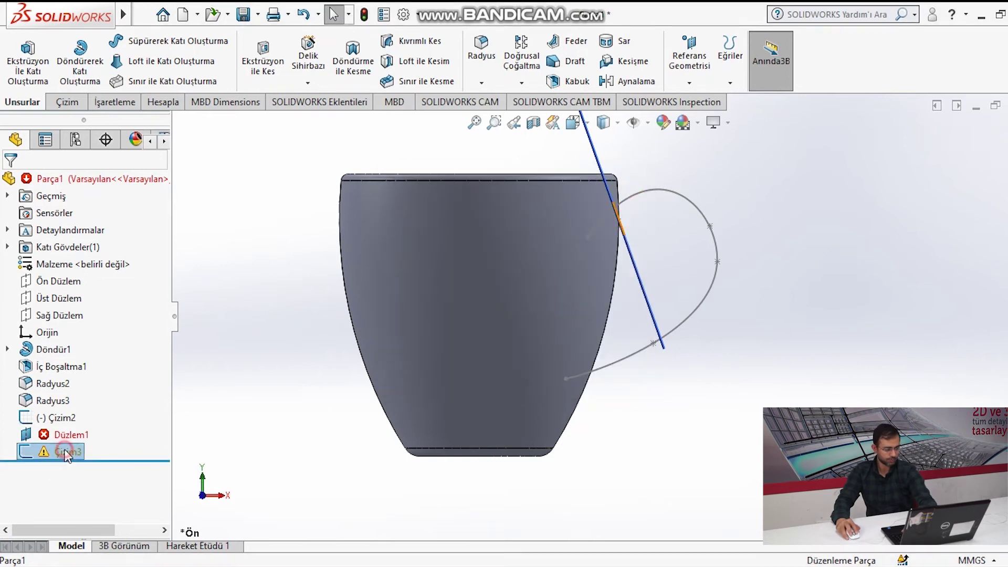
pyautogui.press('Delete')
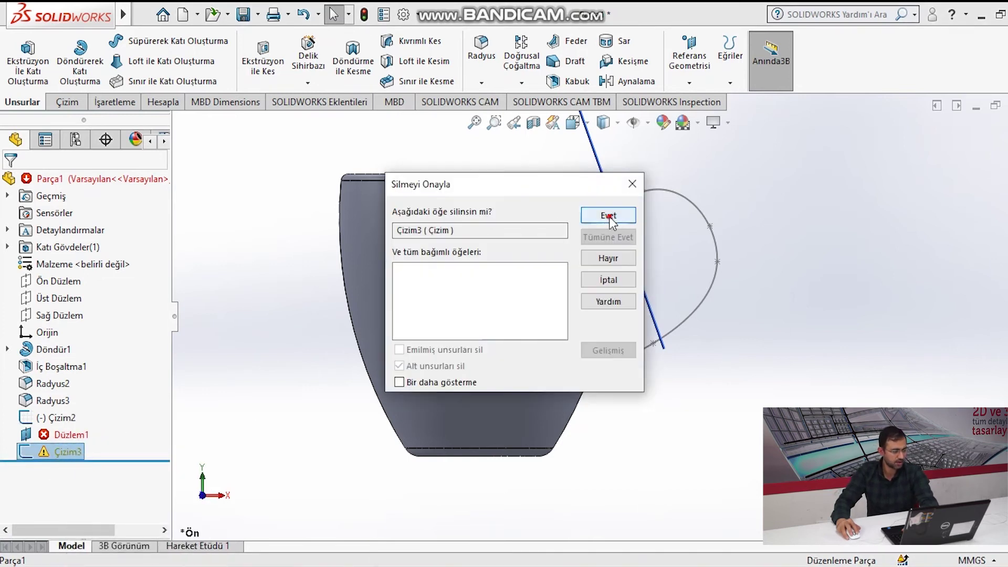
pyautogui.click(609, 216)
pyautogui.click(465, 128)
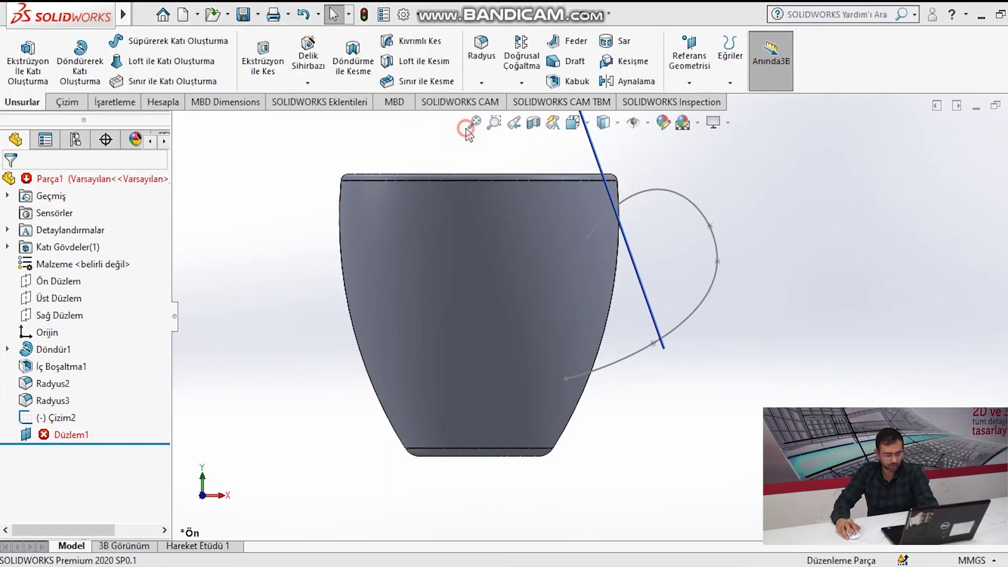
# Delete the broken plane Düzlem1 and clear the selection.
pyautogui.click(70, 434)
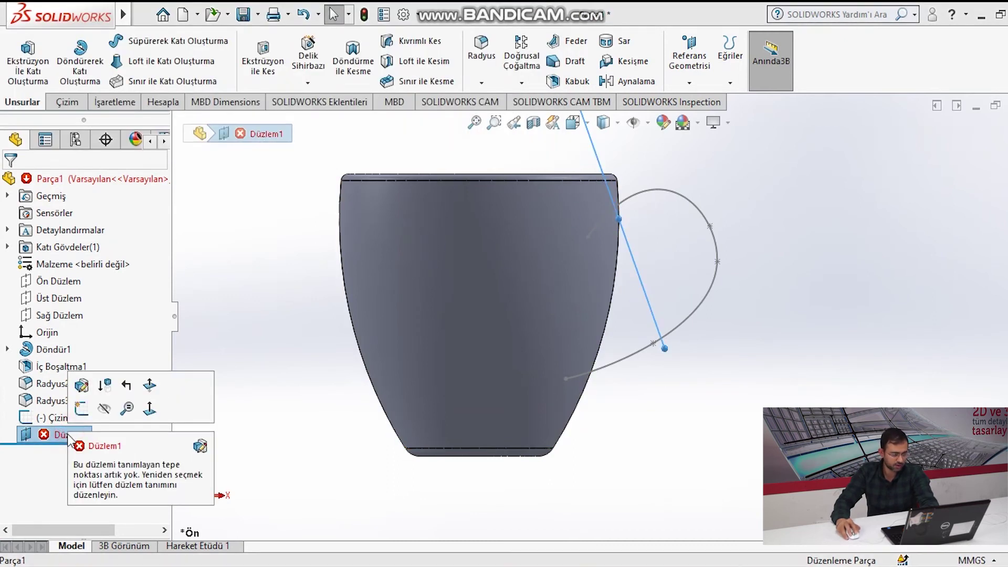
pyautogui.press('Delete')
pyautogui.click(608, 216)
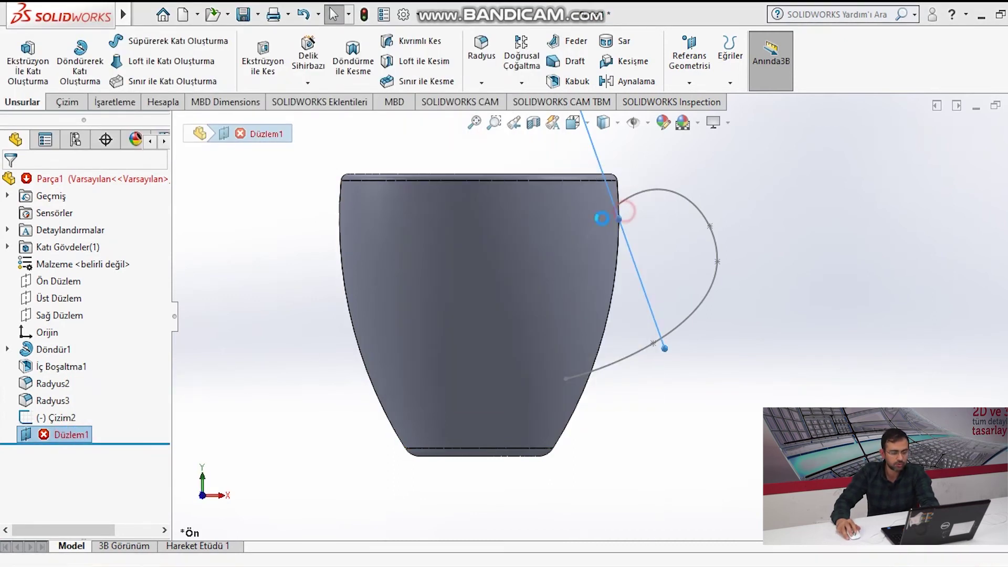
pyautogui.click(290, 271)
pyautogui.scroll(-3, 603, 271)
pyautogui.scroll(1, 576, 272)
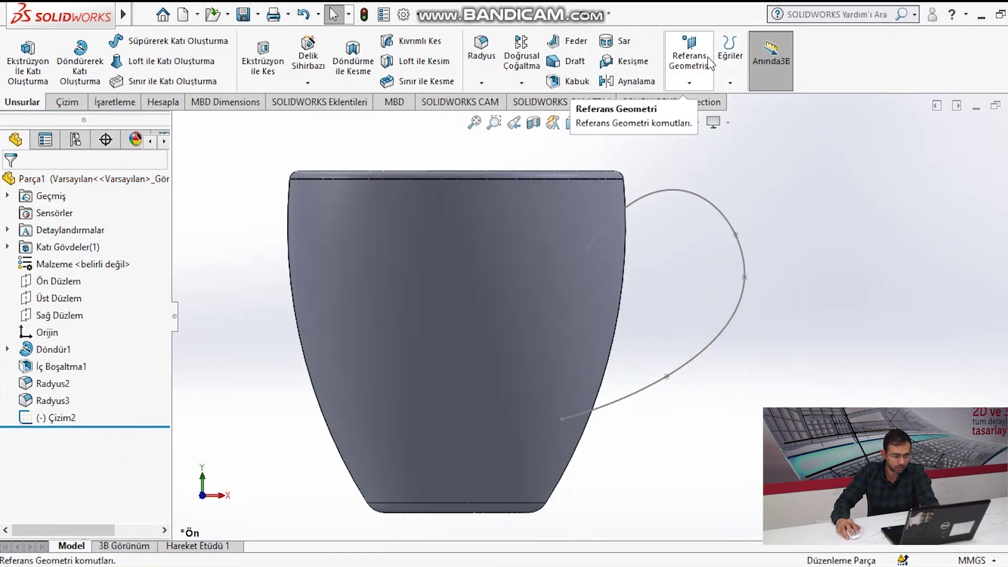
# Create plane Düzlem2 perpendicular to Spline2 and coincident with Nokta9 at the handle's upper end.
pyautogui.click(691, 55)
pyautogui.click(717, 109)
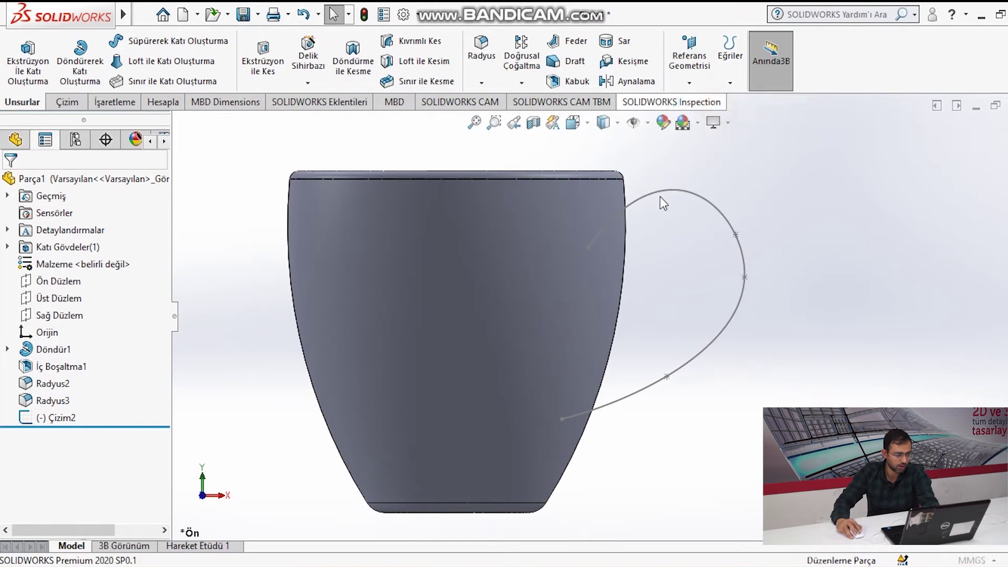
pyautogui.click(594, 241)
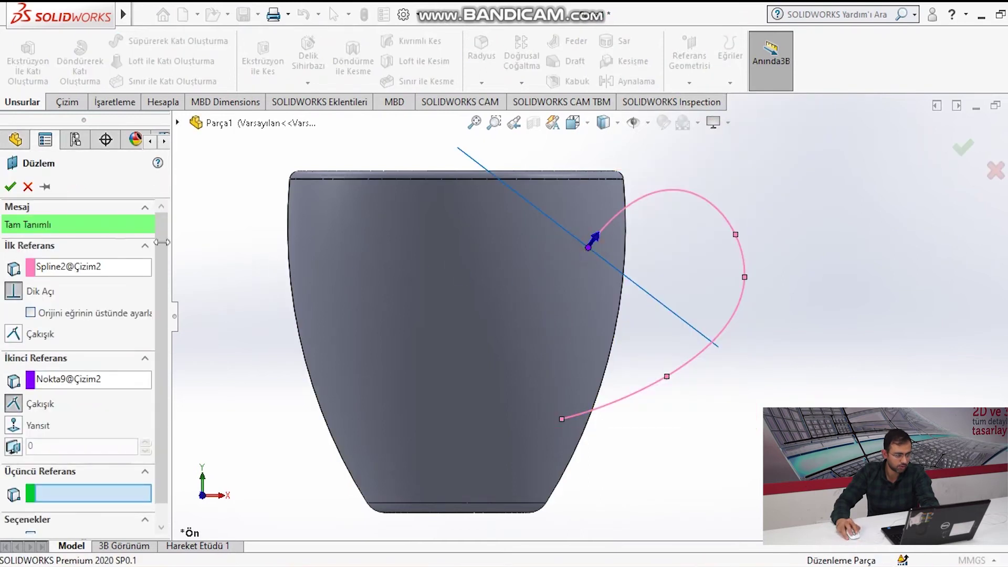
pyautogui.click(6, 187)
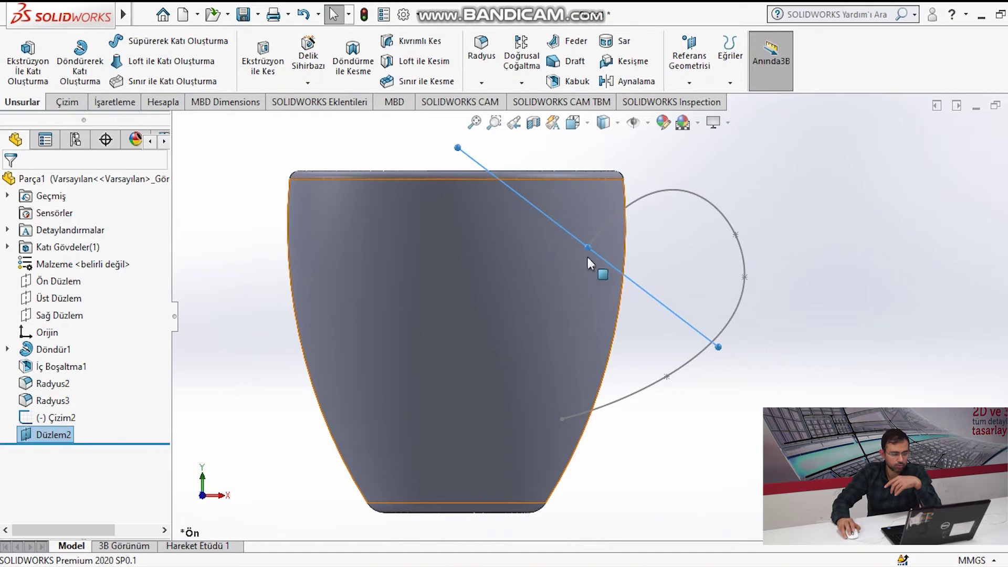
pyautogui.moveTo(675, 235); pyautogui.dragTo(420, 158, button='middle')
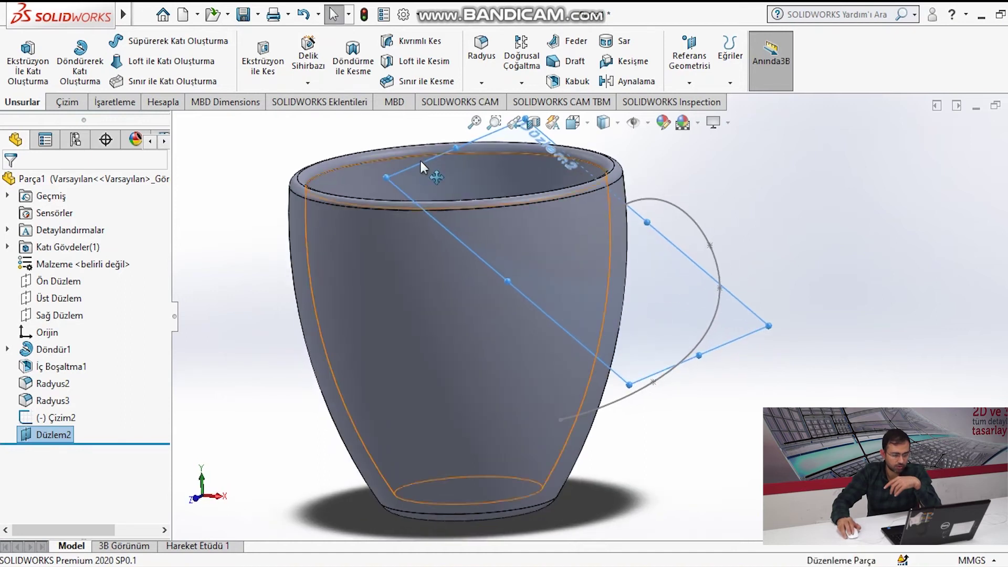
pyautogui.scroll(3, 525, 158)
pyautogui.moveTo(524, 159)
pyautogui.mouseDown(button='middle')
pyautogui.moveTo(505, 272)
pyautogui.moveTo(548, 319)
pyautogui.mouseUp(button='middle')
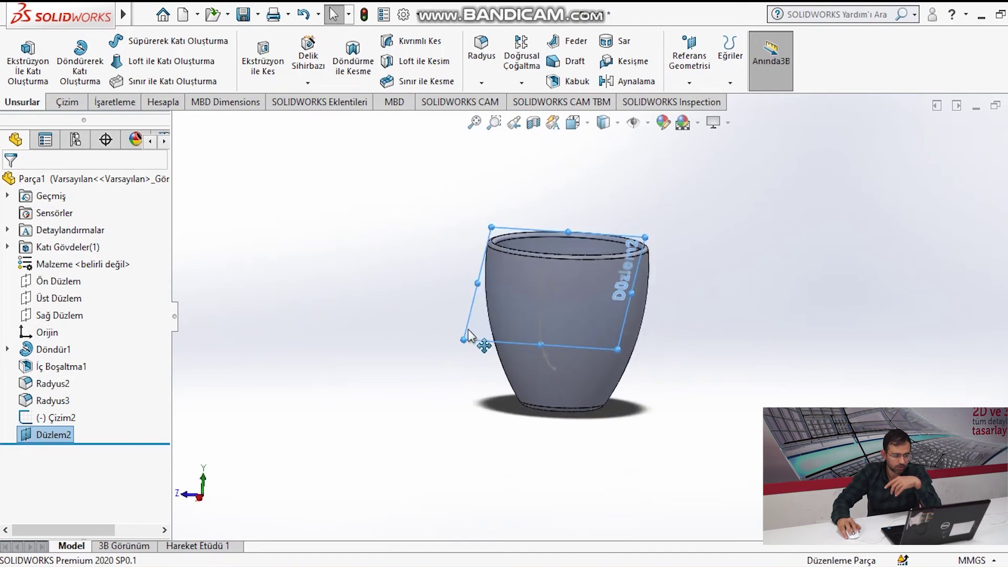
# Start a sketch on Düzlem2 and draw a circle at the handle curve's end.
pyautogui.rightClick(468, 337)
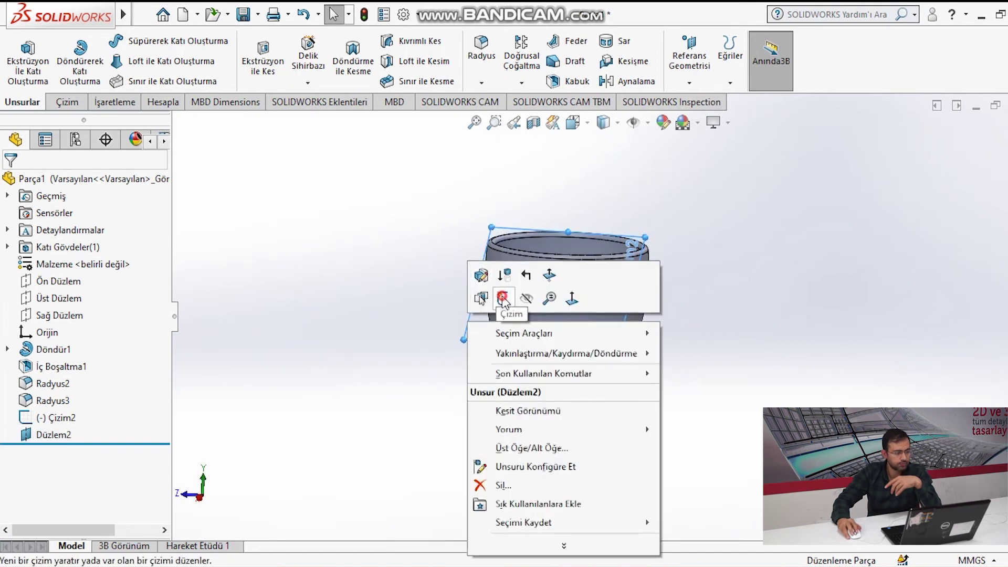
pyautogui.click(502, 298)
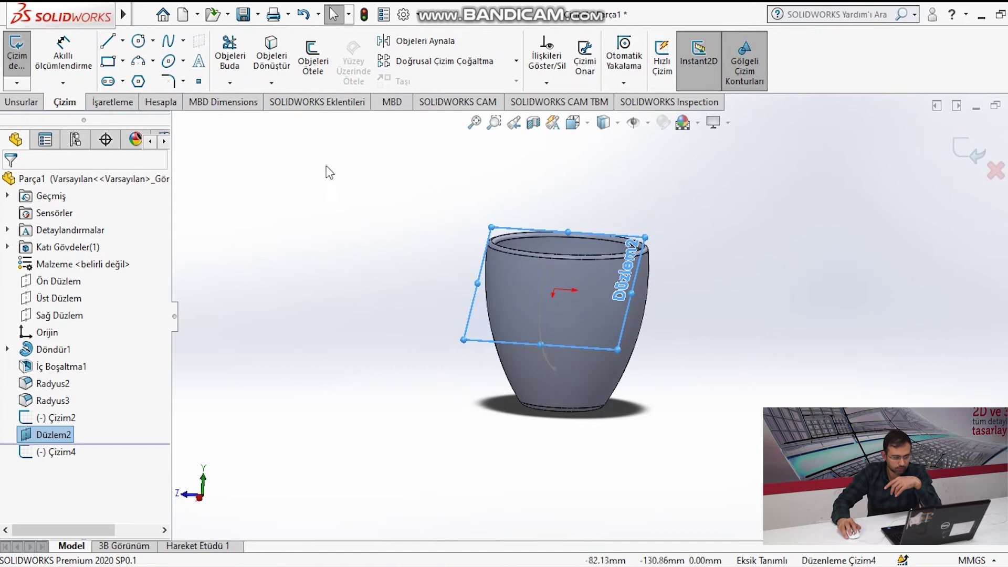
pyautogui.click(138, 40)
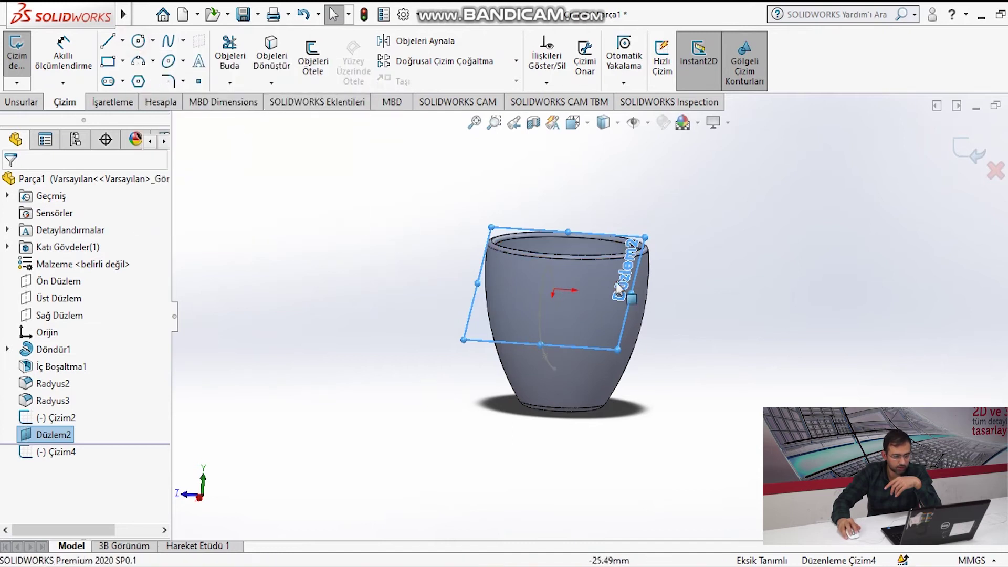
pyautogui.click(138, 43)
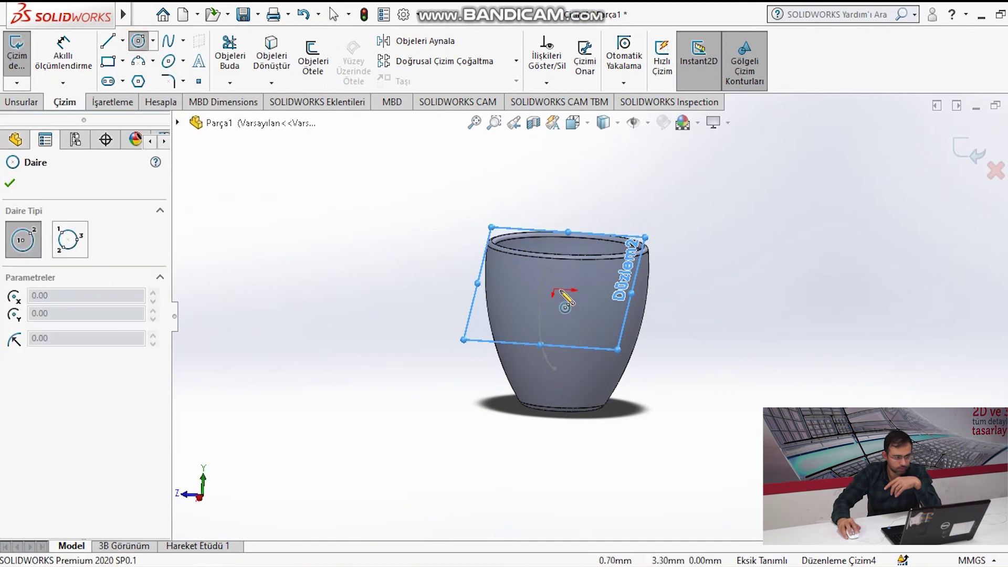
pyautogui.click(554, 289)
pyautogui.click(571, 289)
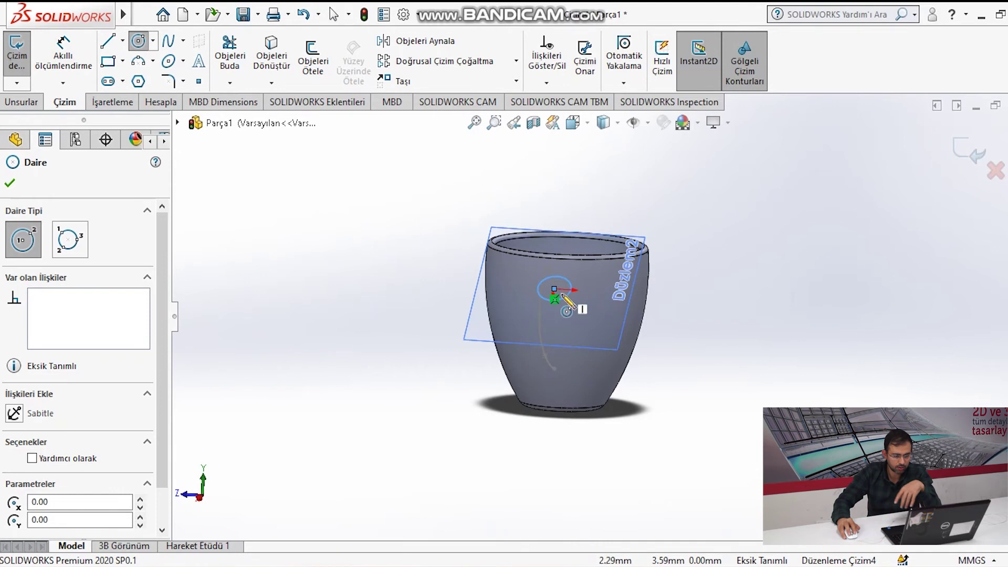
# Dimension the circle to Ø16.92 mm and close the sketch as Çizim4.
pyautogui.click(63, 53)
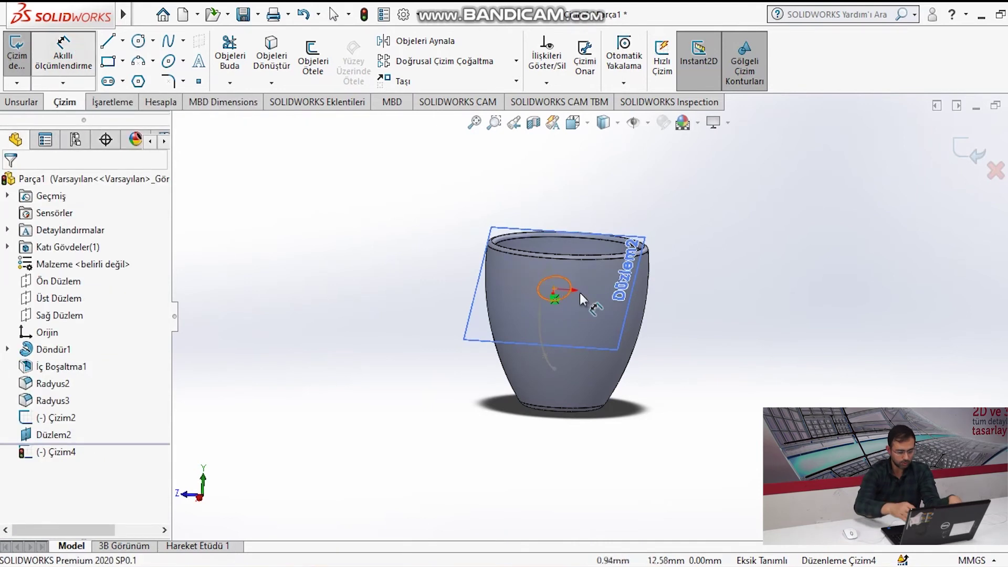
pyautogui.click(565, 298)
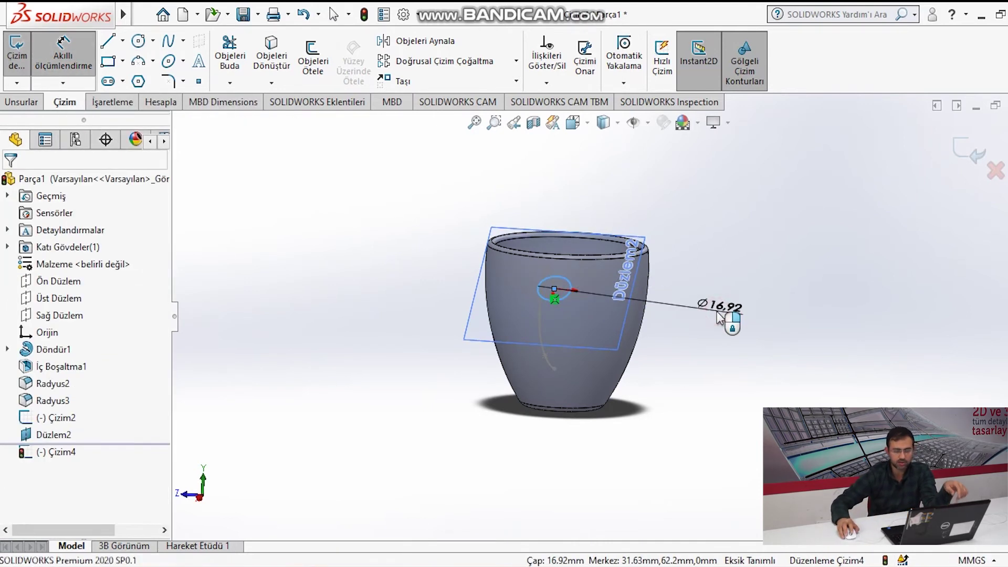
pyautogui.click(720, 317)
pyautogui.click(649, 288)
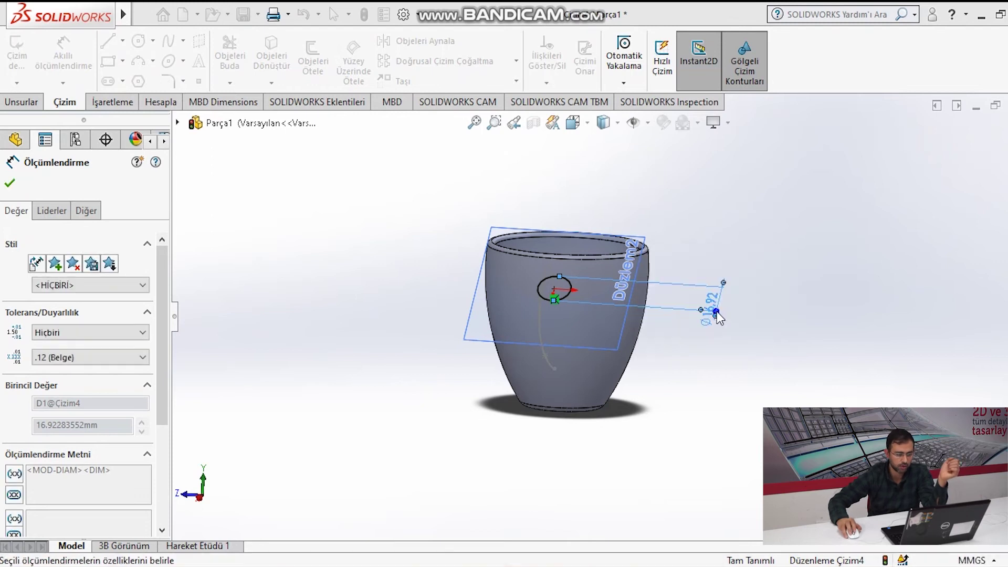
pyautogui.click(965, 159)
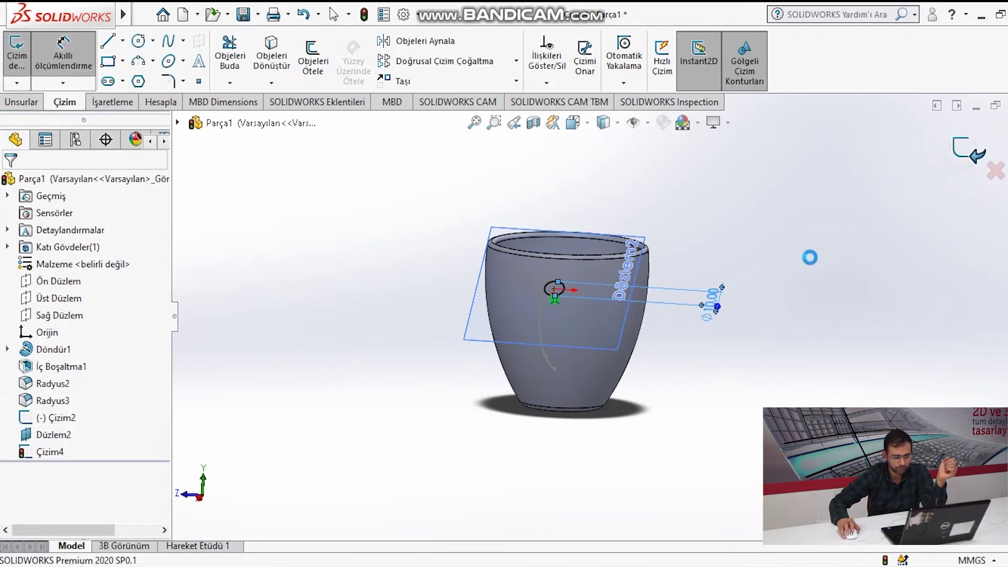
pyautogui.moveTo(405, 306)
pyautogui.mouseDown(button='middle')
pyautogui.moveTo(495, 332)
pyautogui.moveTo(624, 340)
pyautogui.moveTo(798, 198)
pyautogui.moveTo(768, 231)
pyautogui.moveTo(693, 243)
pyautogui.mouseUp(button='middle')
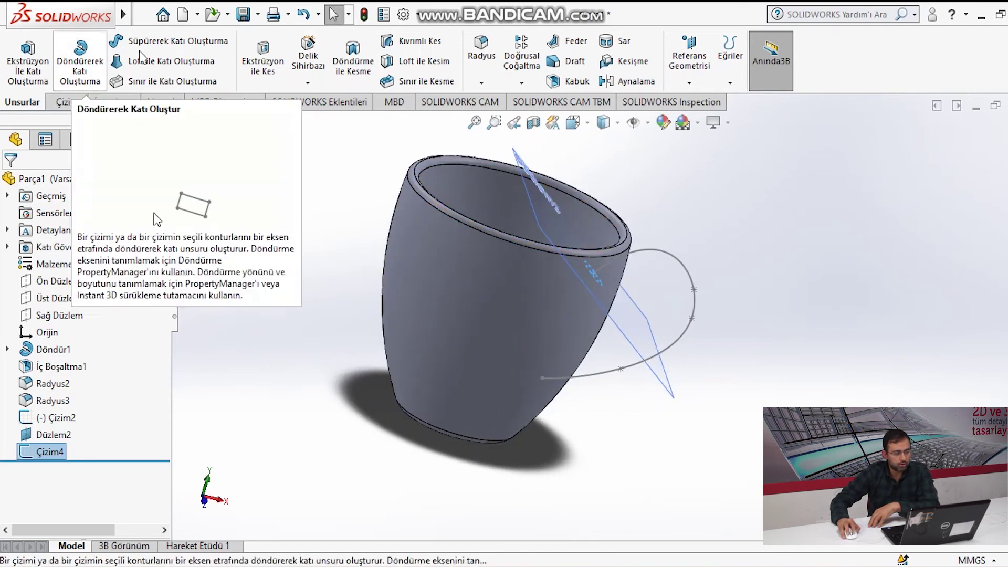
# Sweep the Çizim4 circle along the Çizim2 path to create the solid handle Süpür2.
pyautogui.click(170, 41)
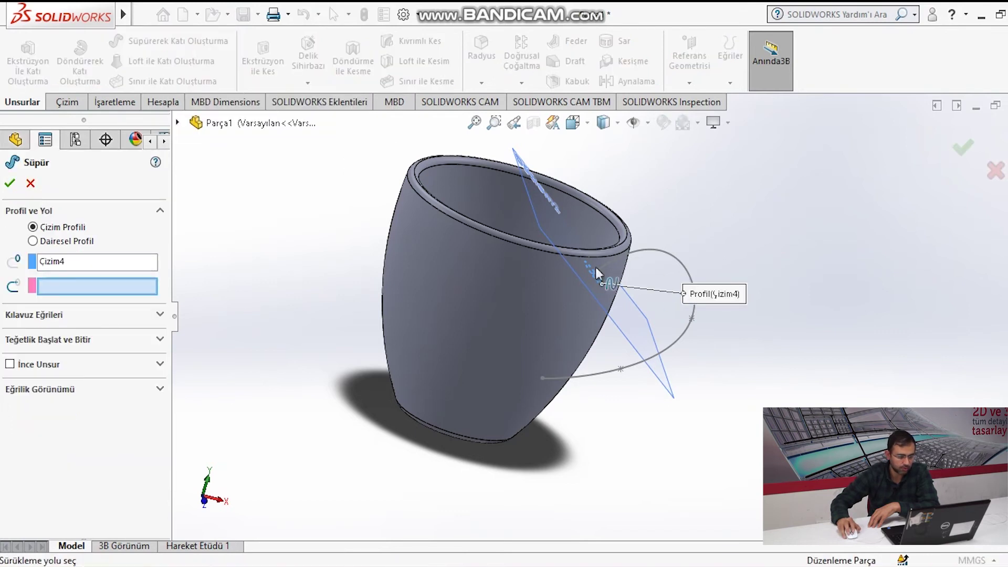
pyautogui.moveTo(715, 310)
pyautogui.mouseDown(button='middle')
pyautogui.moveTo(637, 333)
pyautogui.moveTo(527, 298)
pyautogui.mouseUp(button='middle')
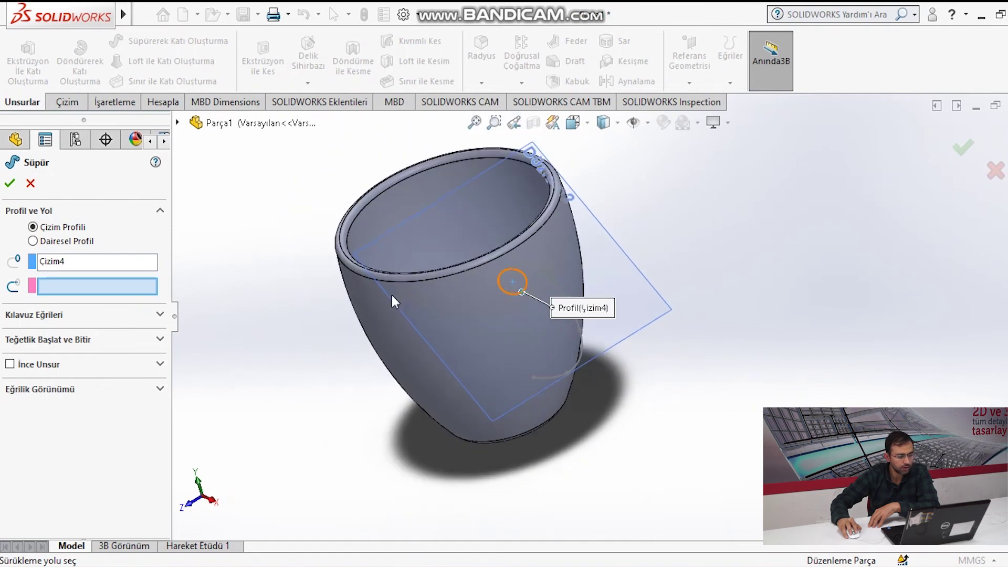
pyautogui.click(105, 288)
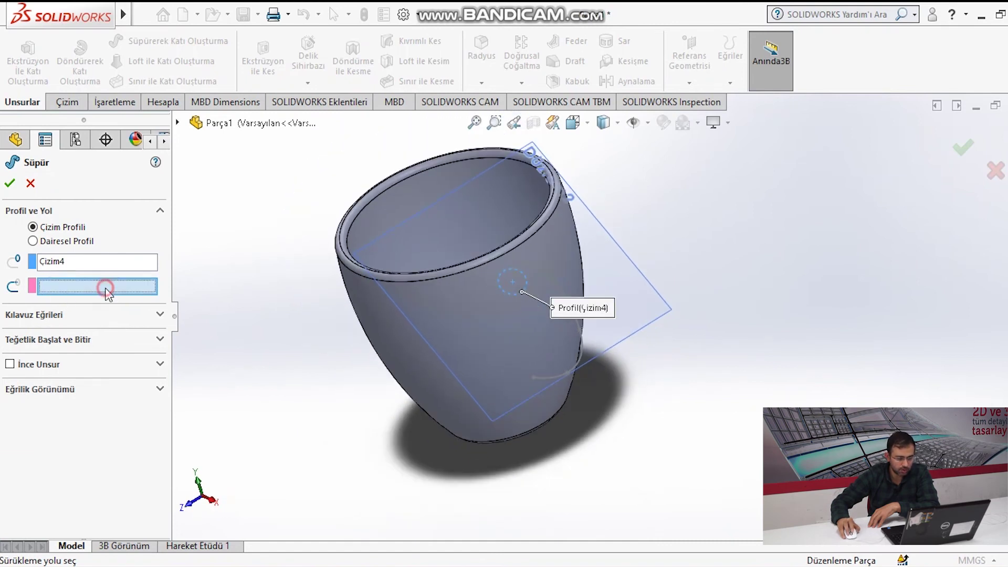
pyautogui.click(560, 295)
pyautogui.moveTo(511, 313)
pyautogui.mouseDown(button='middle')
pyautogui.moveTo(588, 235)
pyautogui.moveTo(585, 260)
pyautogui.mouseUp(button='middle')
pyautogui.click(9, 188)
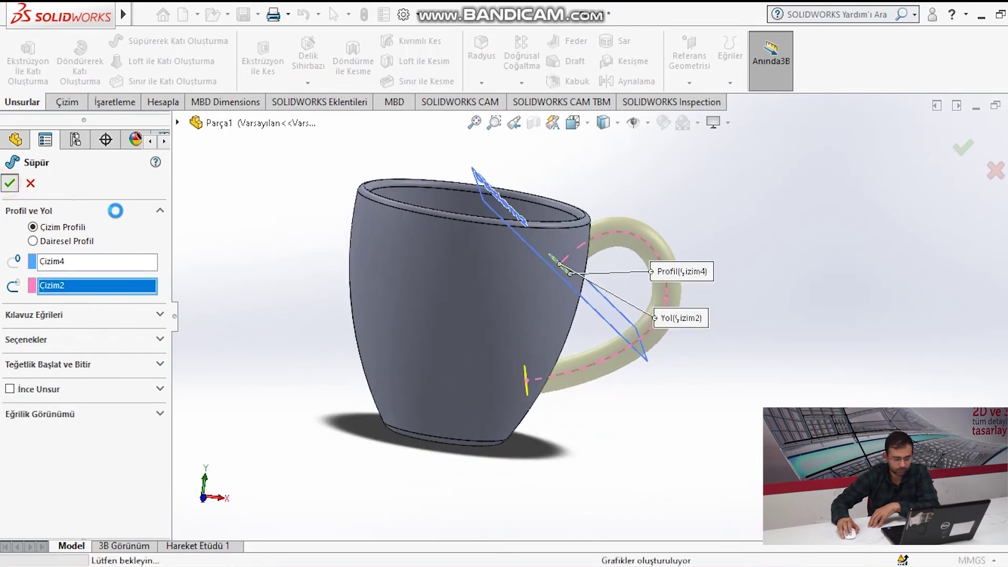
pyautogui.moveTo(356, 273)
pyautogui.mouseDown(button='middle')
pyautogui.moveTo(509, 293)
pyautogui.moveTo(500, 357)
pyautogui.moveTo(577, 294)
pyautogui.moveTo(624, 228)
pyautogui.moveTo(670, 276)
pyautogui.moveTo(694, 454)
pyautogui.mouseUp(button='middle')
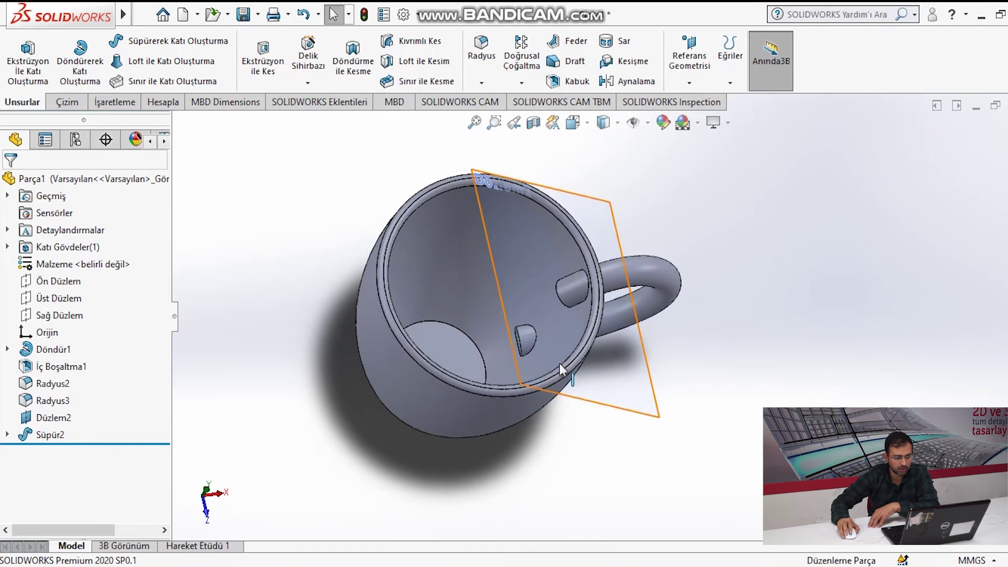
# Orbit the cup to an angled side view and show the Insert > Features submenu.
pyautogui.scroll(-3, 565, 312)
pyautogui.scroll(3, 565, 307)
pyautogui.moveTo(565, 306)
pyautogui.mouseDown(button='middle')
pyautogui.moveTo(639, 336)
pyautogui.moveTo(588, 266)
pyautogui.mouseUp(button='middle')
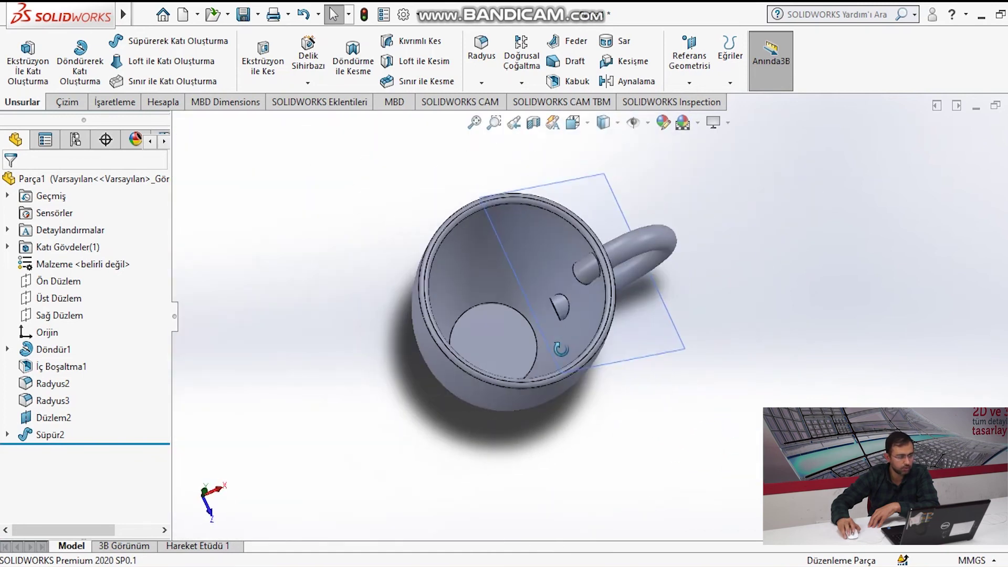
pyautogui.scroll(2, 588, 314)
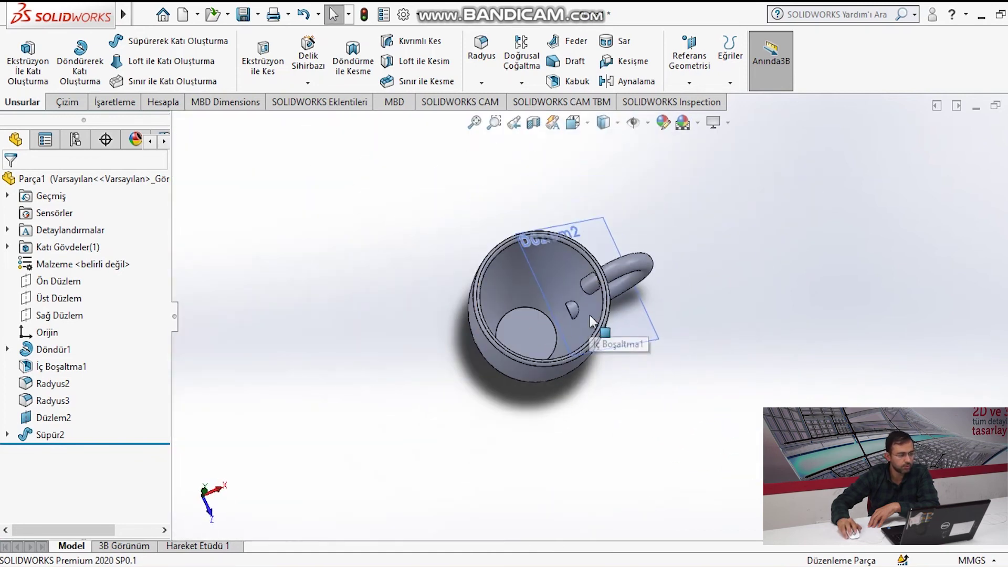
pyautogui.moveTo(589, 315); pyautogui.dragTo(525, 236, button='middle')
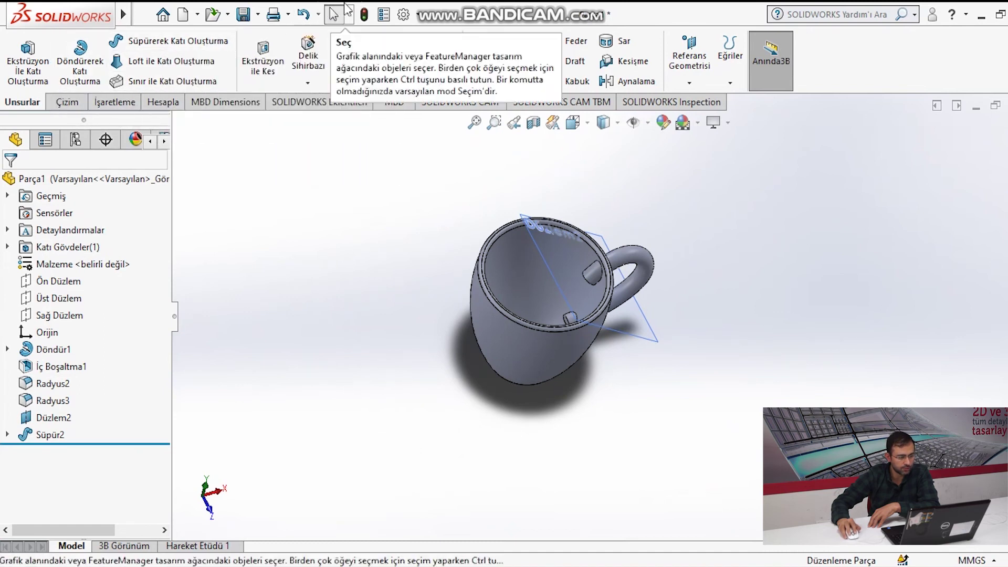
pyautogui.click(273, 15)
pyautogui.press('Escape')
pyautogui.click(273, 15)
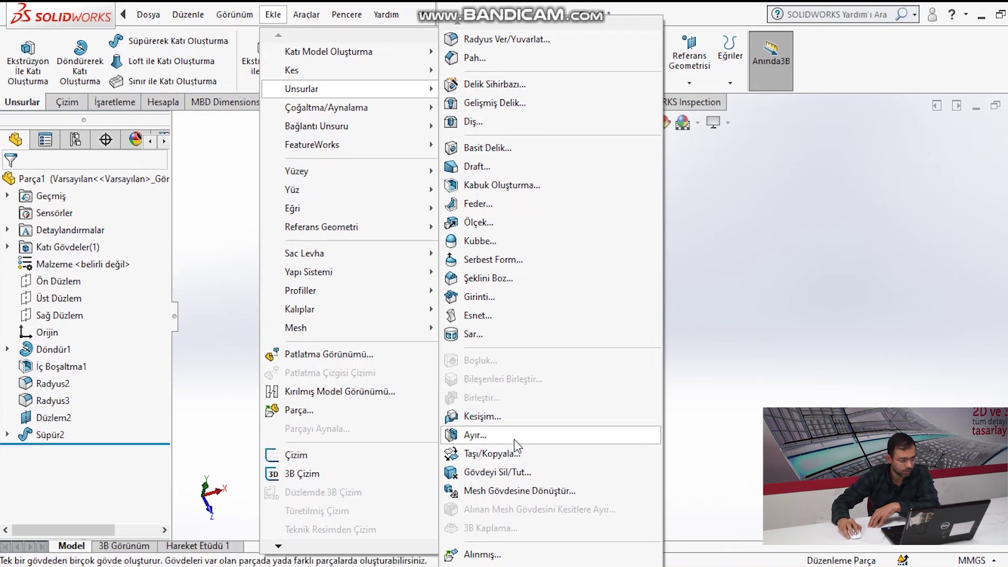
# Start a Split with the cup's inner face as trim tool, then cancel it.
pyautogui.click(514, 436)
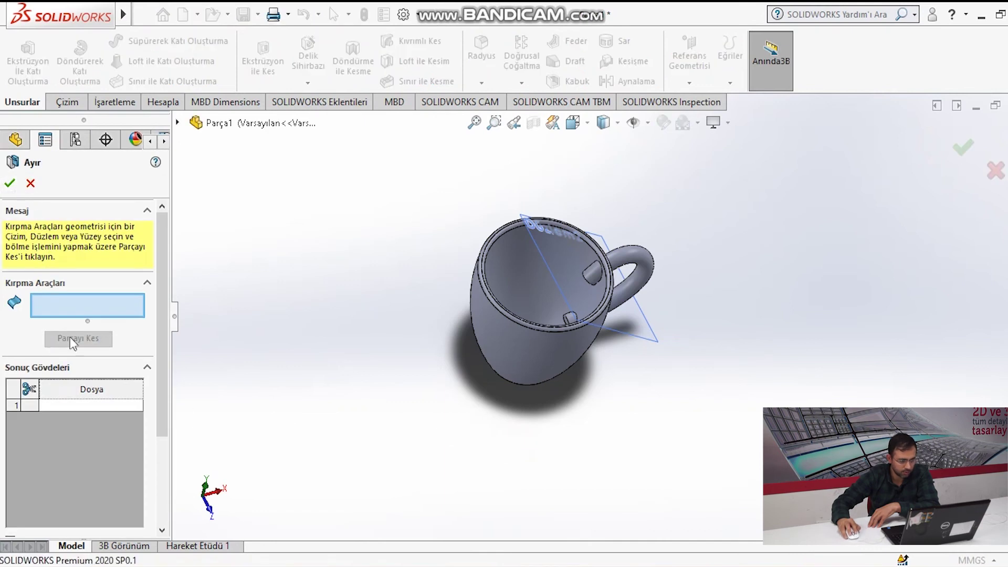
pyautogui.click(507, 271)
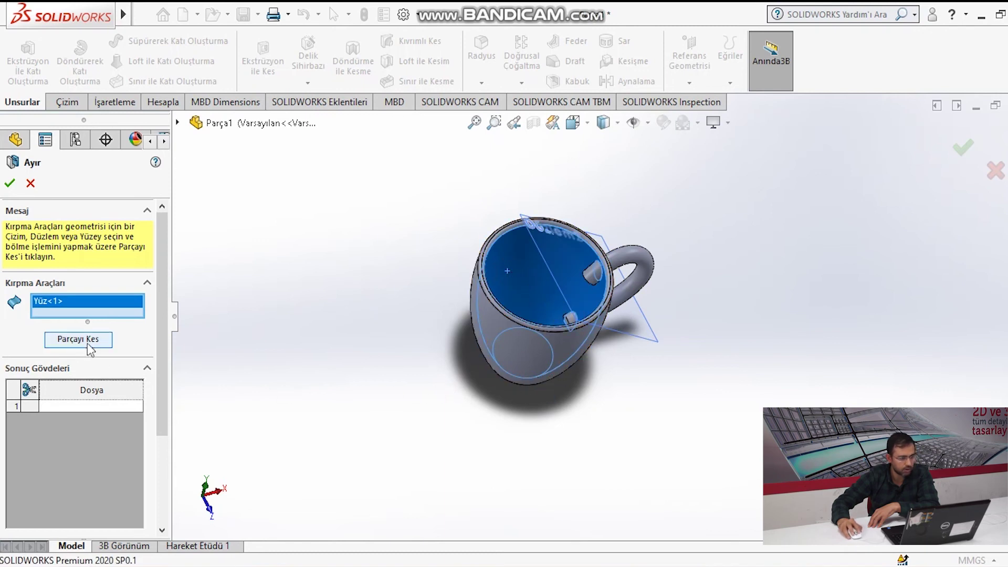
pyautogui.click(31, 183)
pyautogui.moveTo(124, 15)
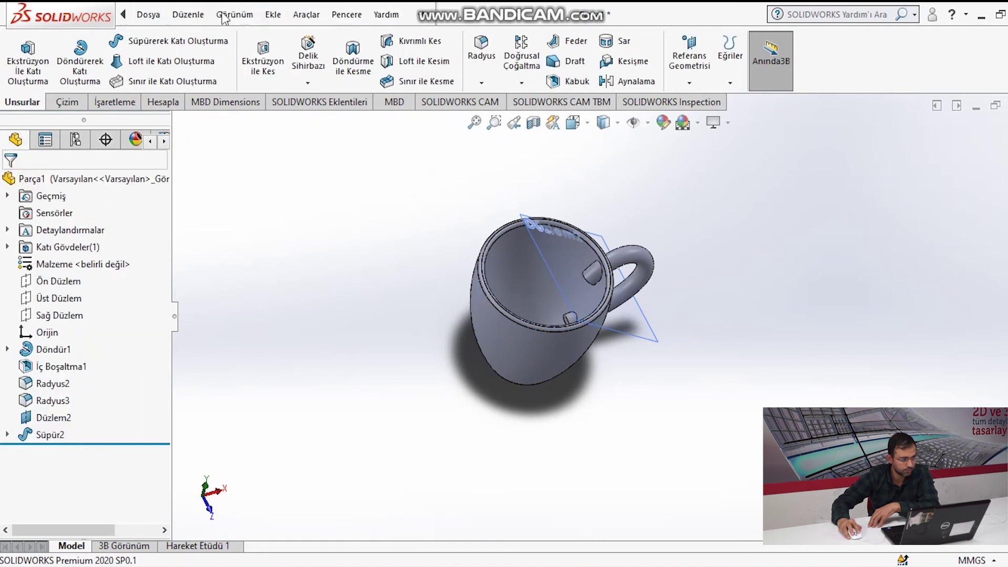
pyautogui.click(234, 15)
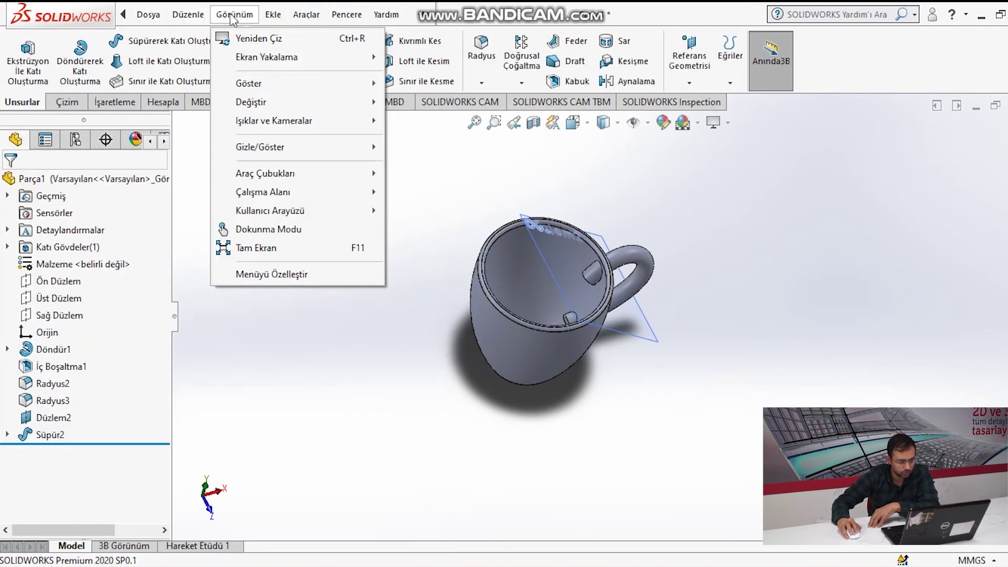
pyautogui.moveTo(301, 89)
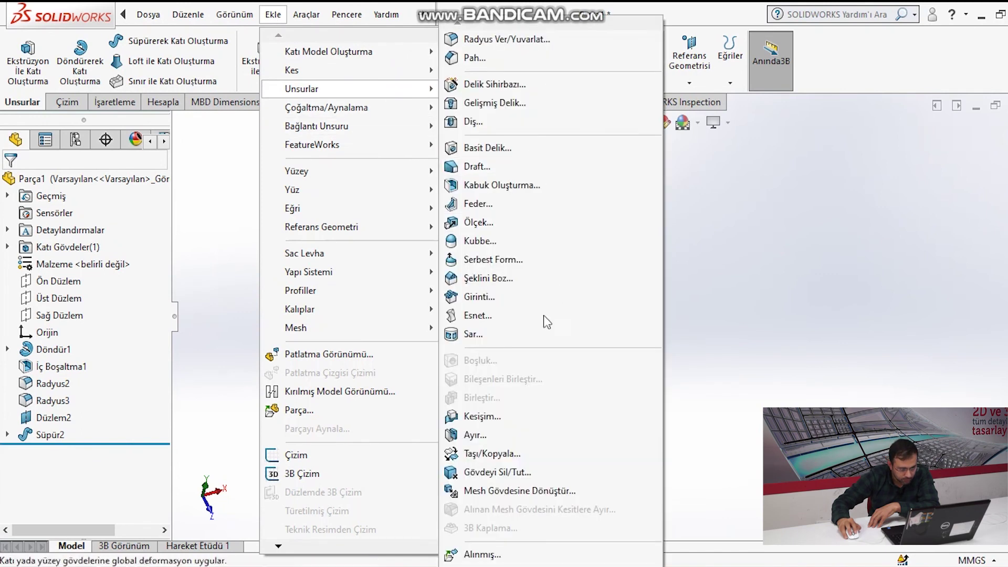
pyautogui.click(521, 423)
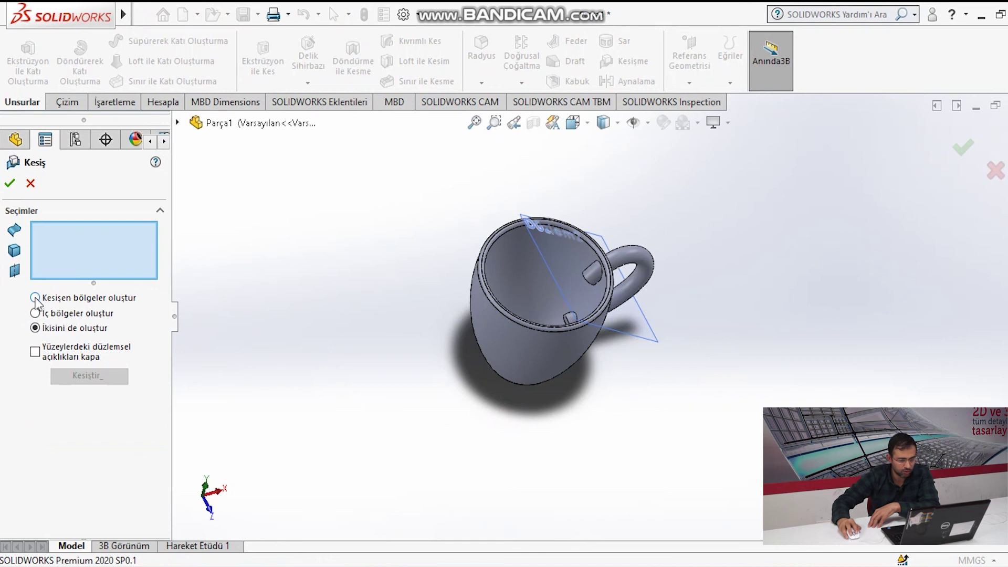
pyautogui.click(551, 354)
pyautogui.moveTo(688, 394); pyautogui.dragTo(620, 296, button='middle')
pyautogui.scroll(-2, 619, 296)
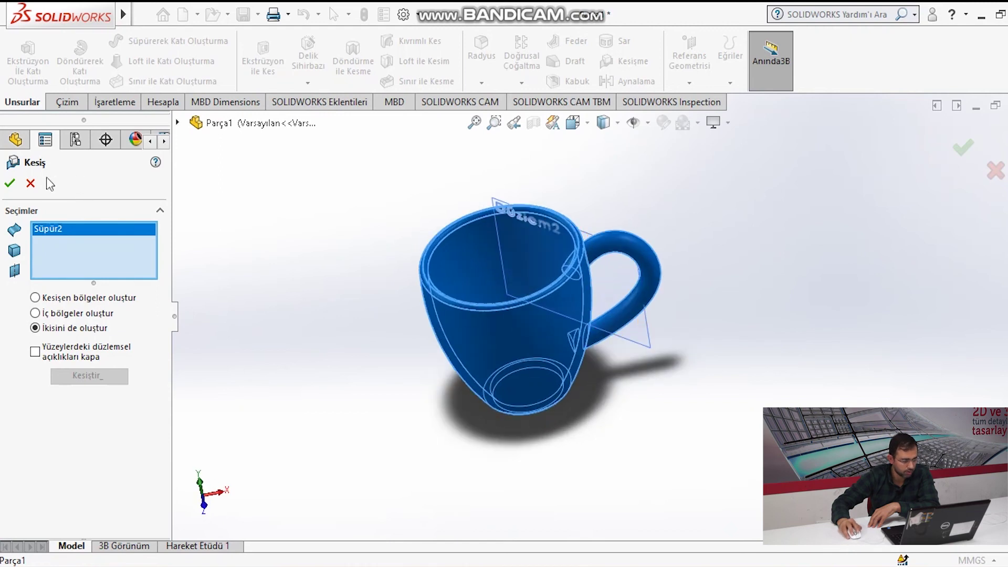
pyautogui.click(30, 185)
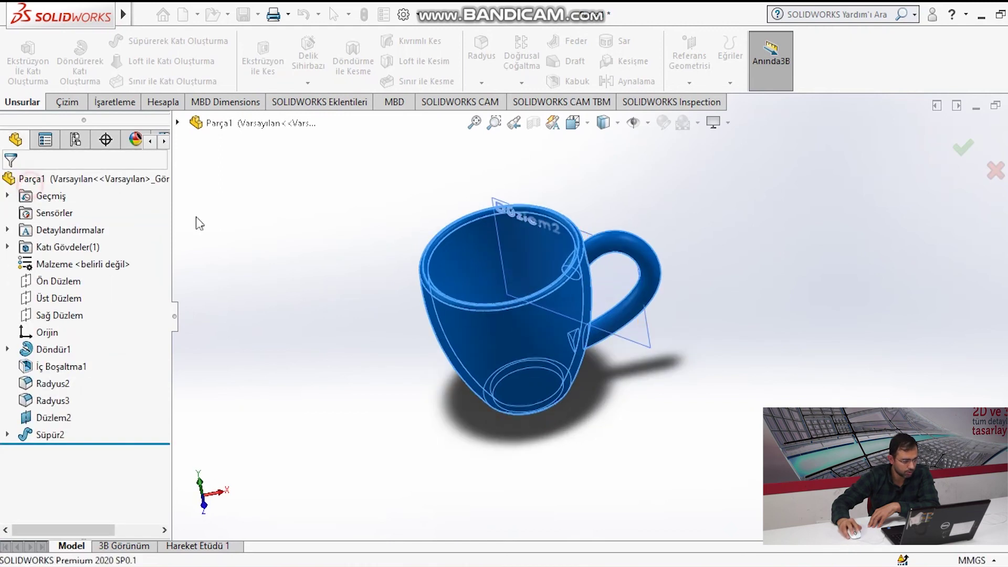
pyautogui.click(645, 256)
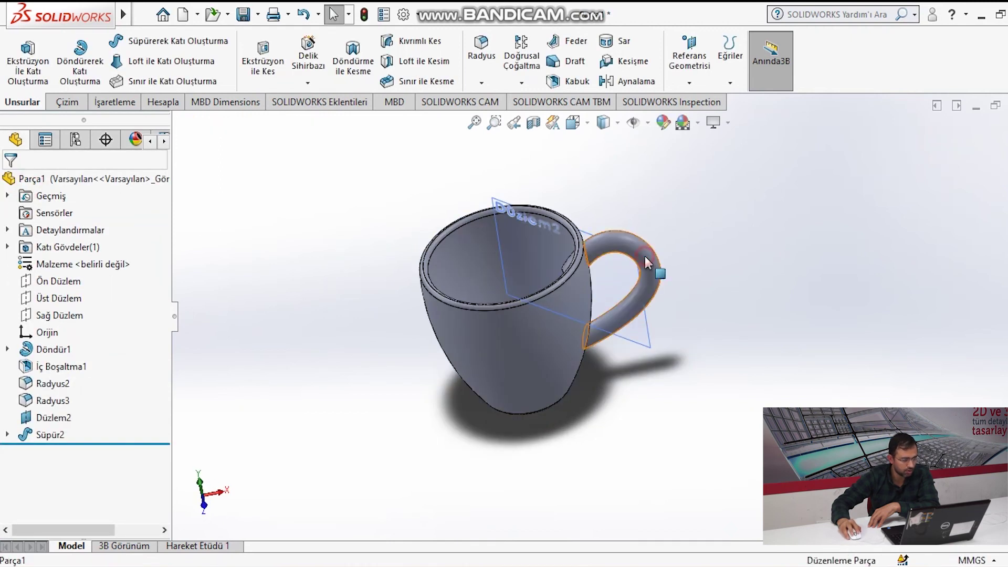
# Edit Süpür2 with Merge result unchecked so the handle becomes a separate body.
pyautogui.rightClick(51, 440)
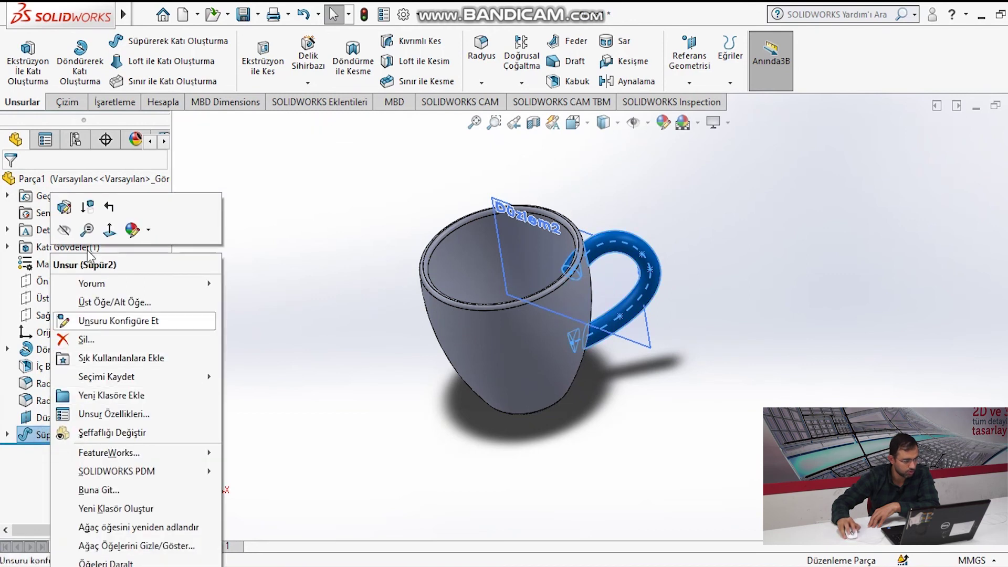
pyautogui.click(65, 208)
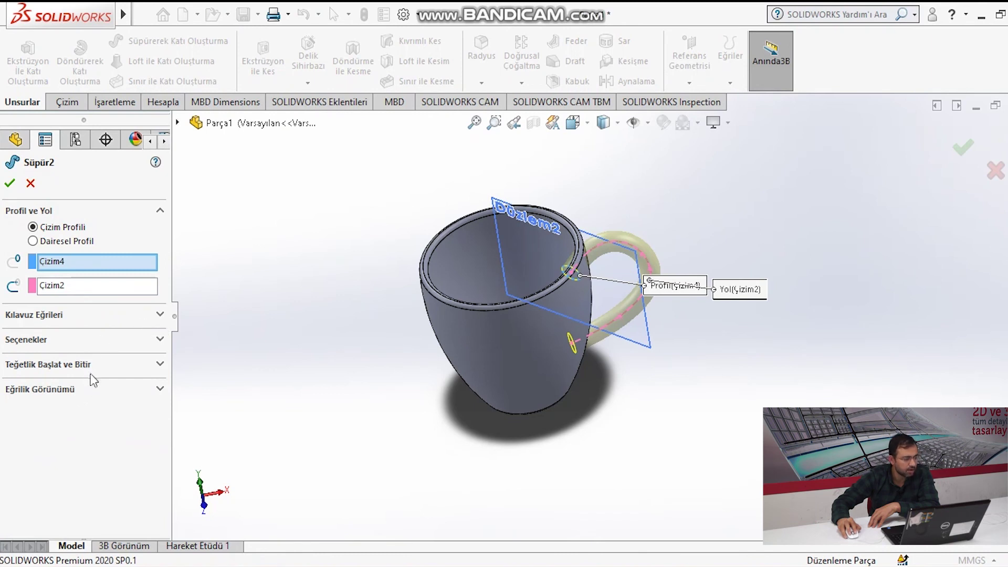
pyautogui.click(97, 345)
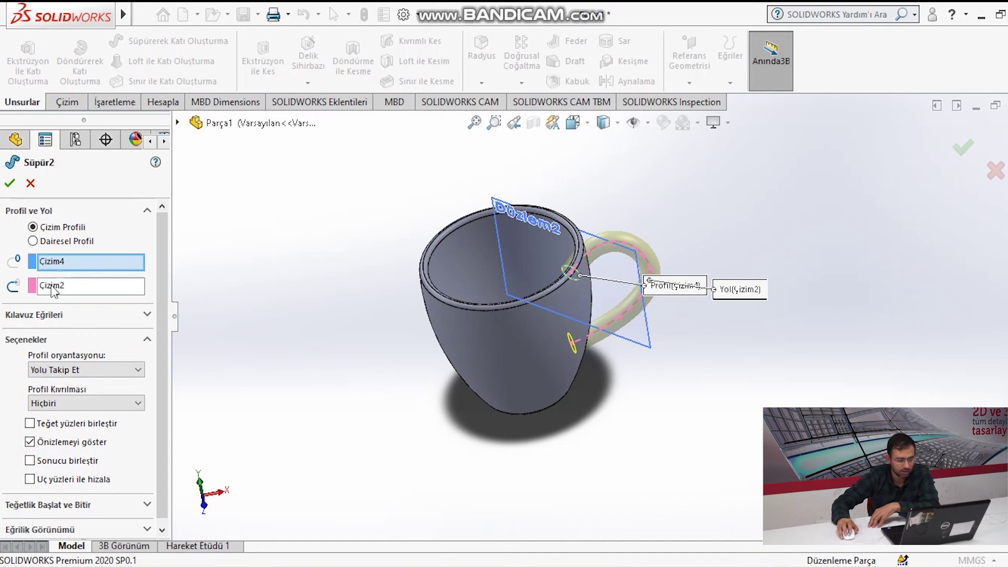
pyautogui.click(10, 184)
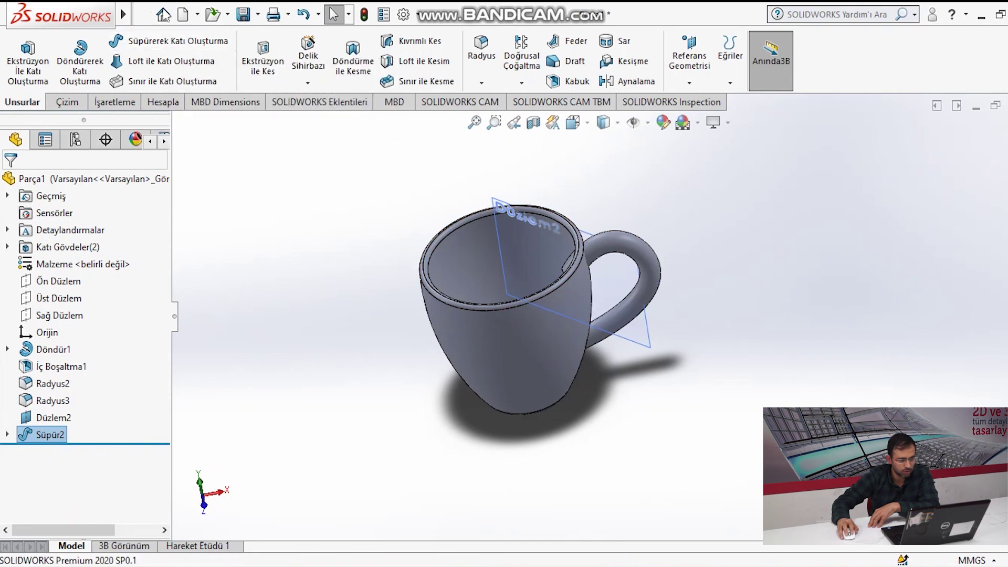
# Start a Combine (Birleştir) feature, cancel it, and reopen the Insert menu.
pyautogui.moveTo(123, 14)
pyautogui.click(268, 16)
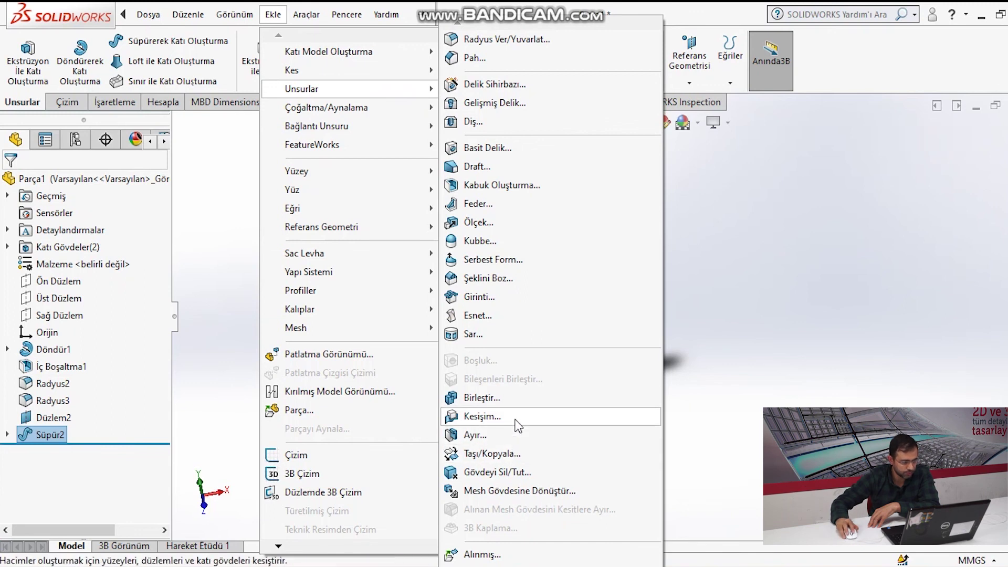
pyautogui.click(514, 397)
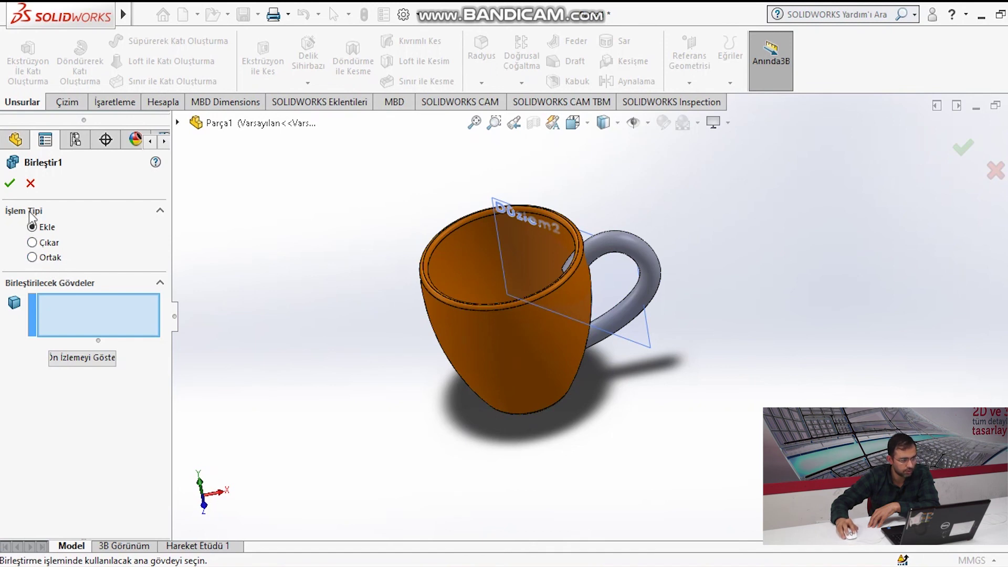
pyautogui.click(31, 184)
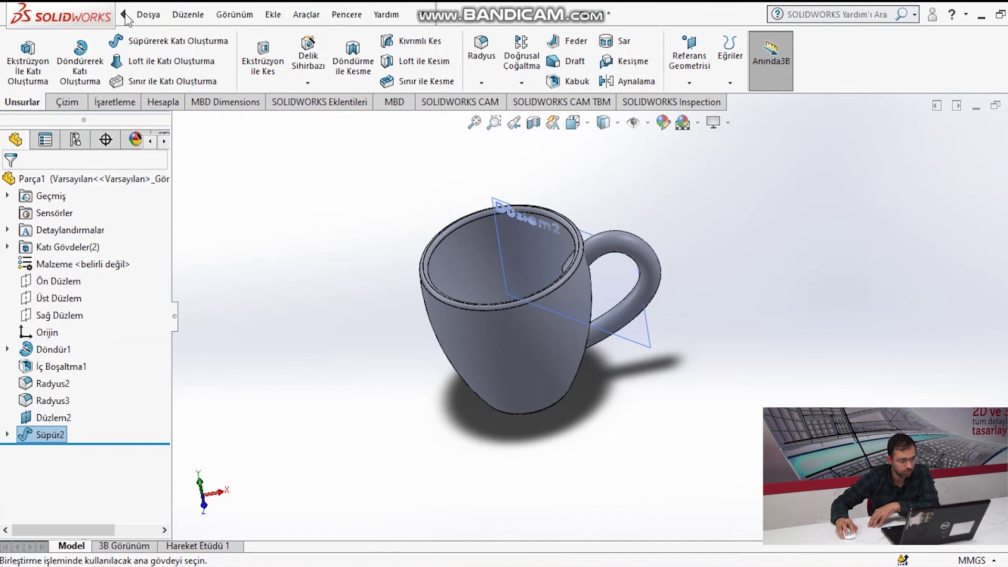
pyautogui.click(306, 14)
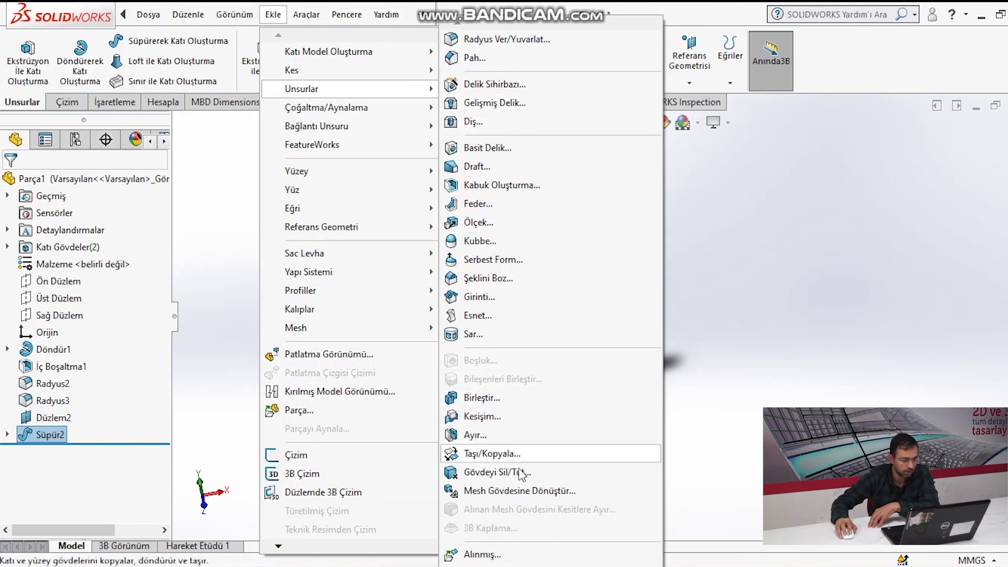
# Intersect Süpür2 with Radyus3, excluding both handle ends inside the cup, creating Kesiş1.
pyautogui.click(517, 416)
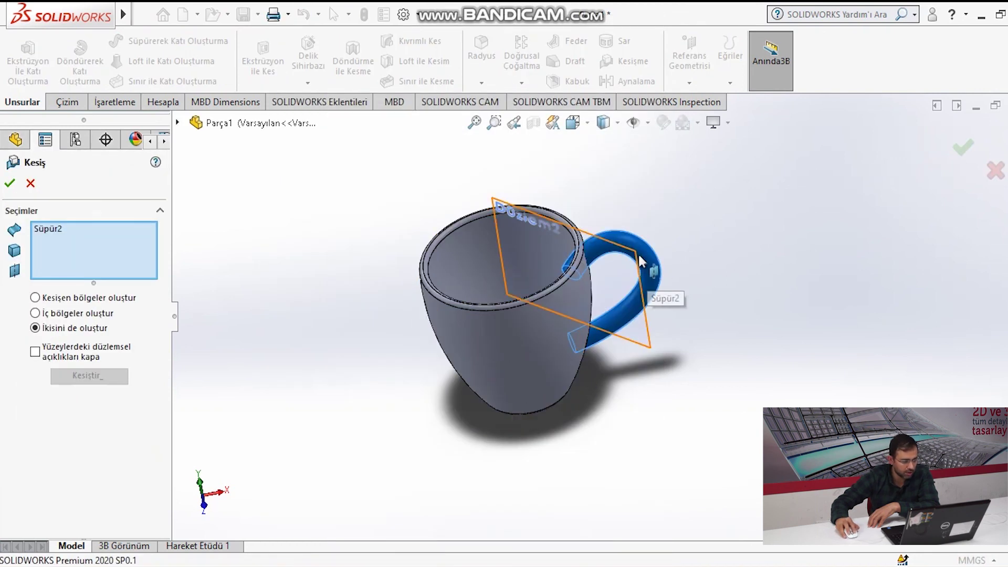
pyautogui.click(540, 343)
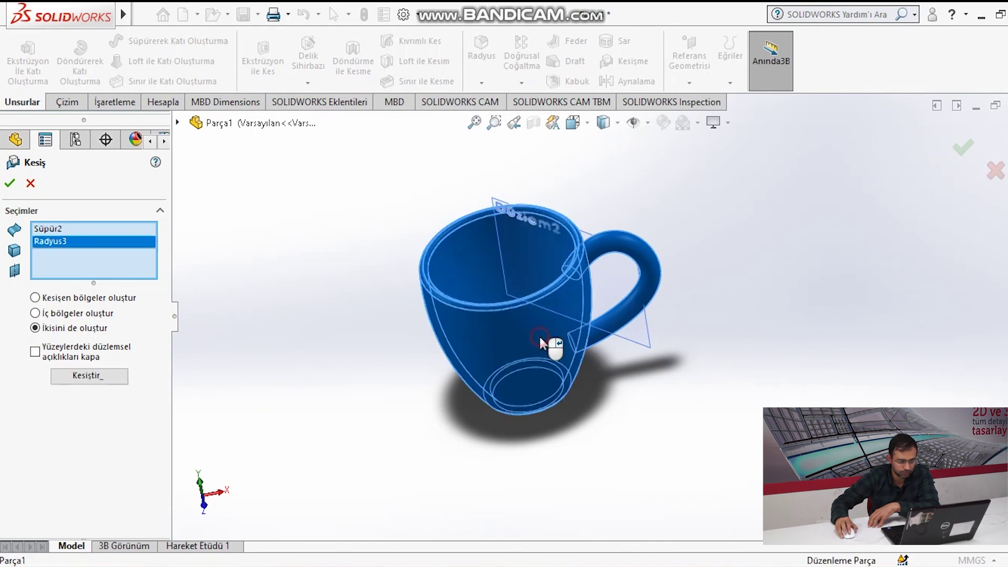
pyautogui.click(78, 377)
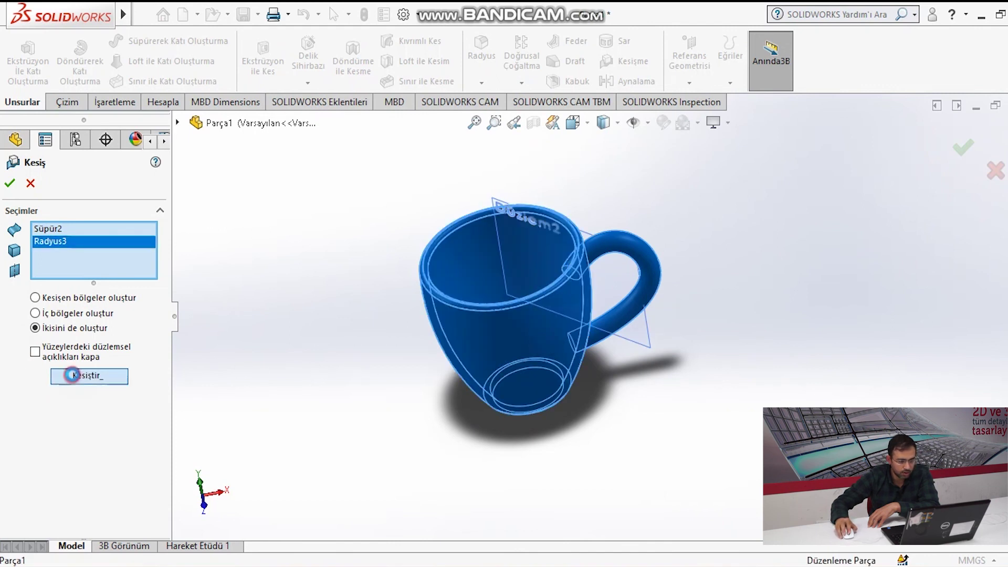
pyautogui.moveTo(349, 403); pyautogui.dragTo(399, 452, button='middle')
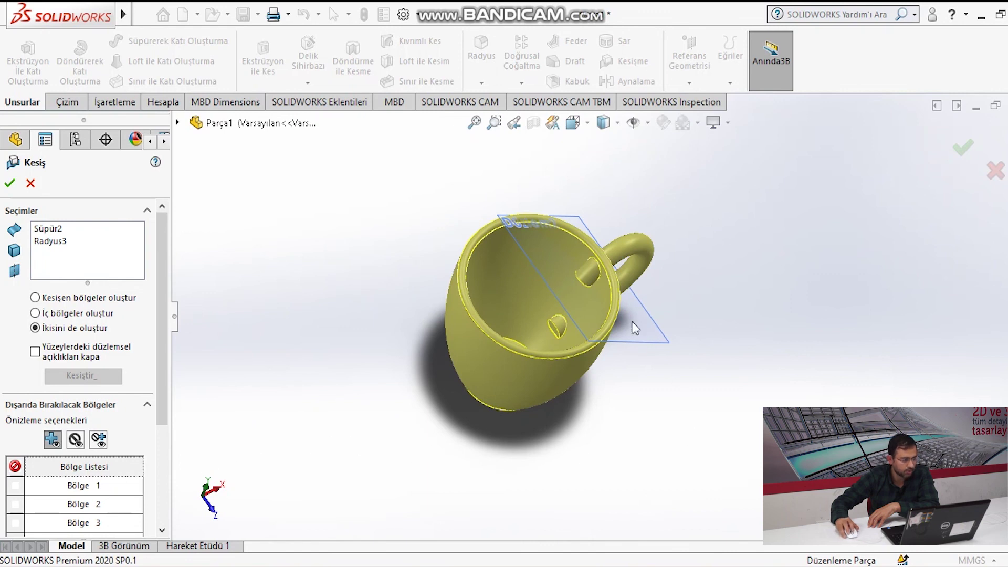
pyautogui.click(590, 275)
pyautogui.click(556, 332)
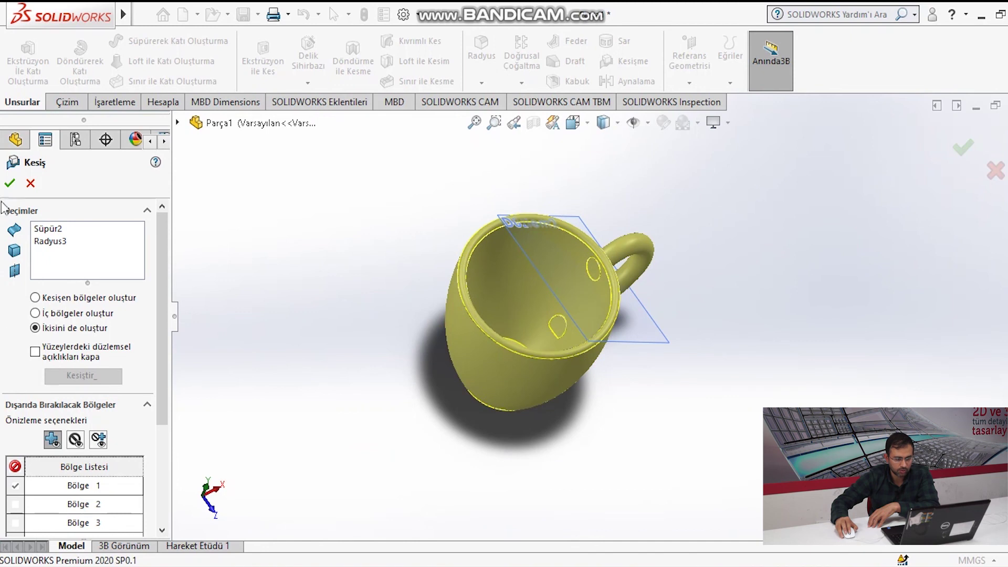
pyautogui.click(10, 184)
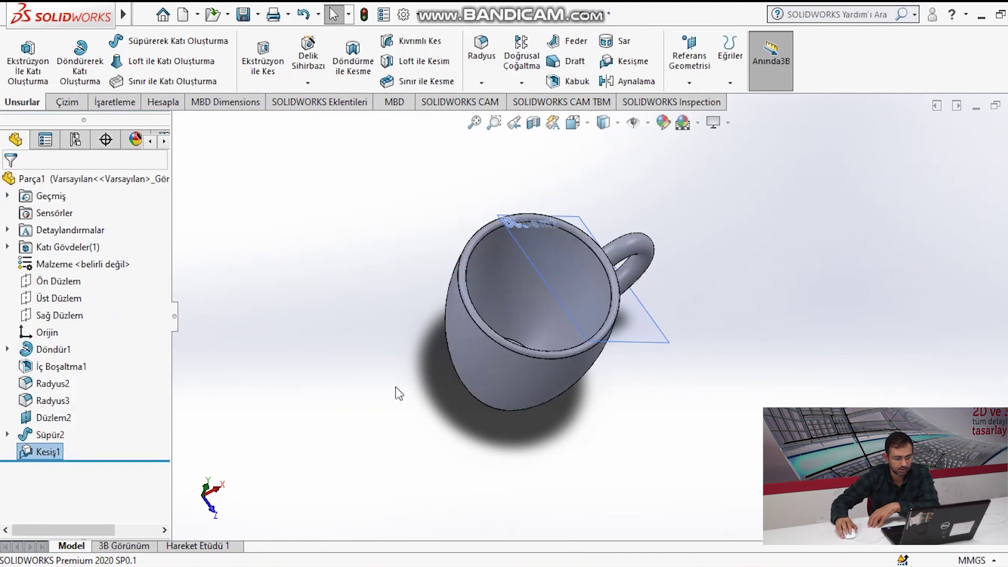
# Orbit the finished cup to a side view and bring up Düzlem2's options, including Hide.
pyautogui.moveTo(623, 426)
pyautogui.mouseDown(button='middle')
pyautogui.moveTo(591, 336)
pyautogui.moveTo(535, 313)
pyautogui.mouseUp(button='middle')
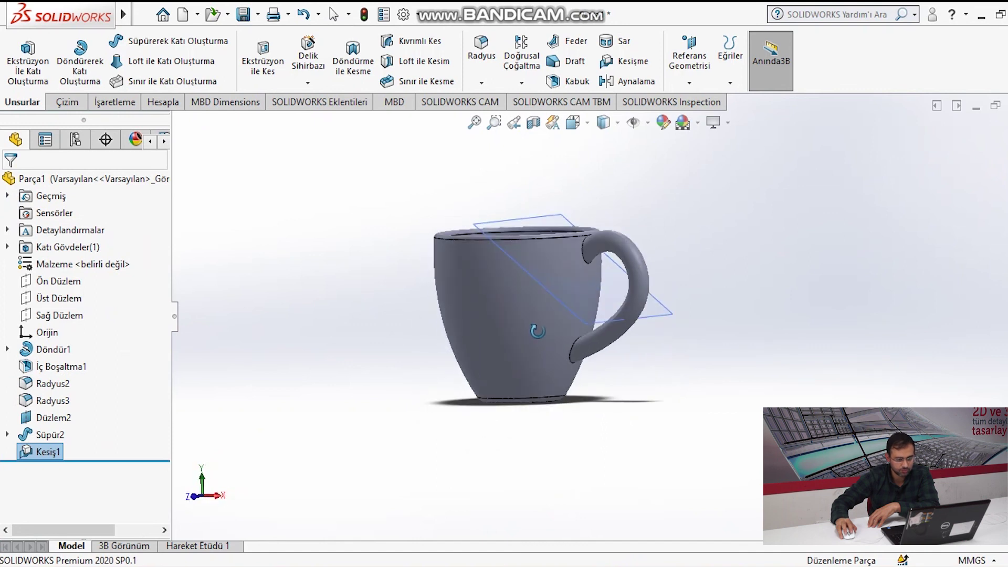
pyautogui.rightClick(555, 223)
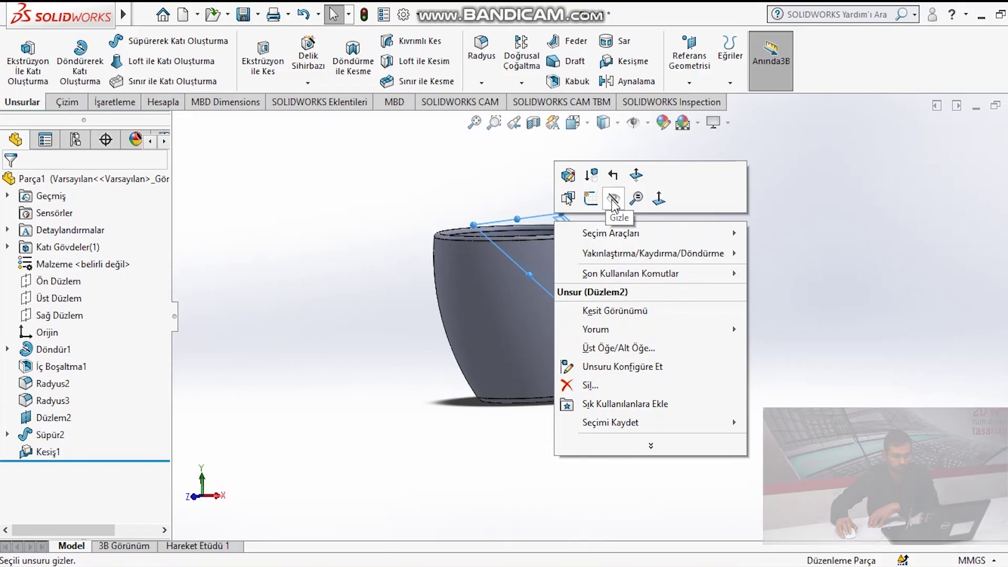